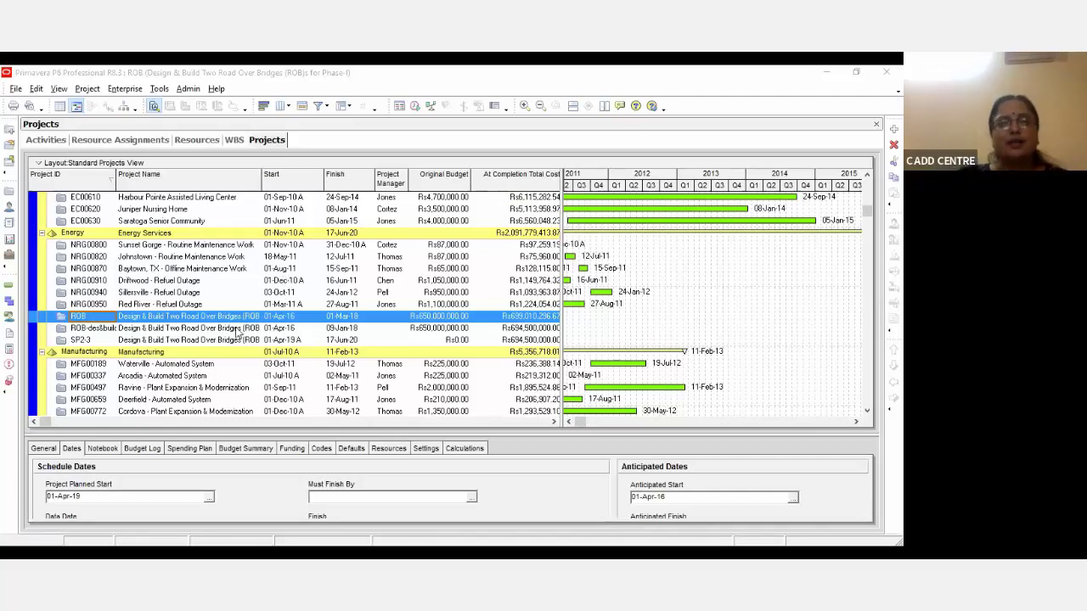
# Look through the projects grouped under Engineering & Construction, Energy and Manufacturing, checking their dates and budgets
pyautogui.scroll(2, 217, 263)
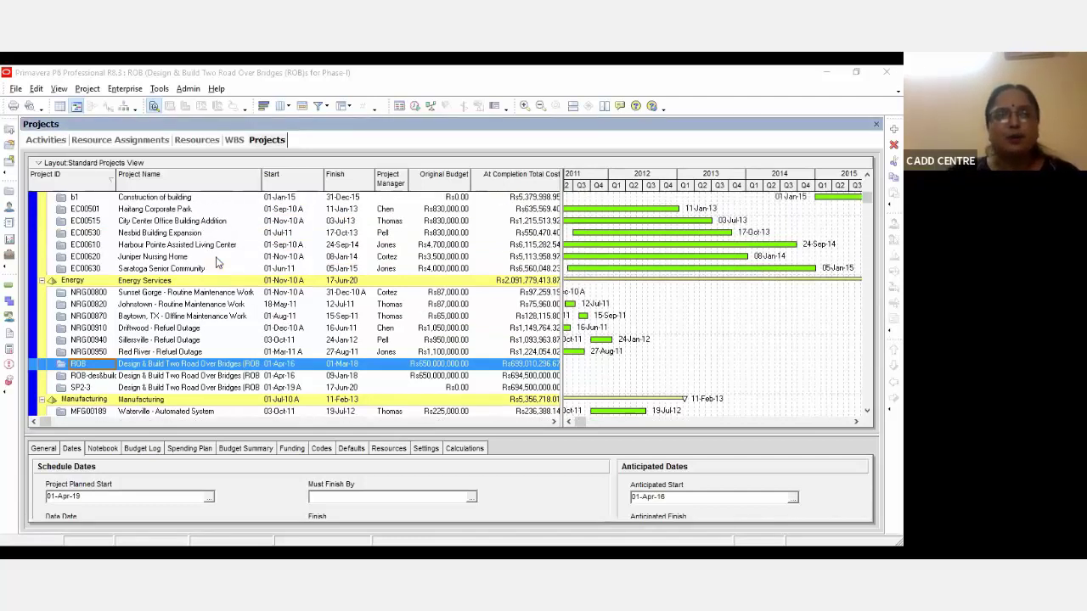
pyautogui.scroll(1, 217, 263)
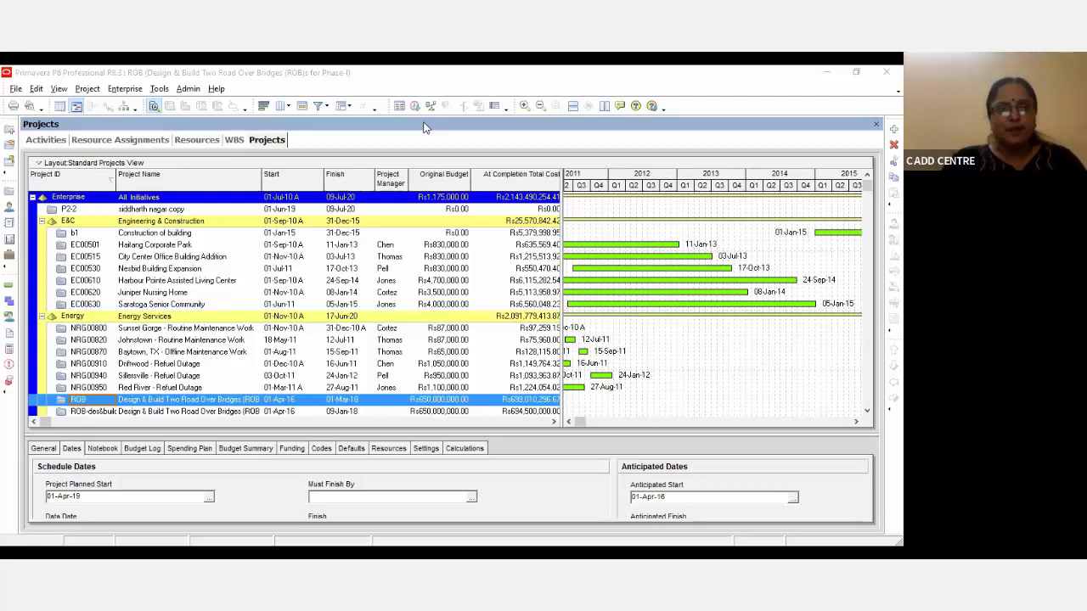
pyautogui.click(144, 340)
pyautogui.scroll(-2, 144, 372)
pyautogui.scroll(-3, 144, 372)
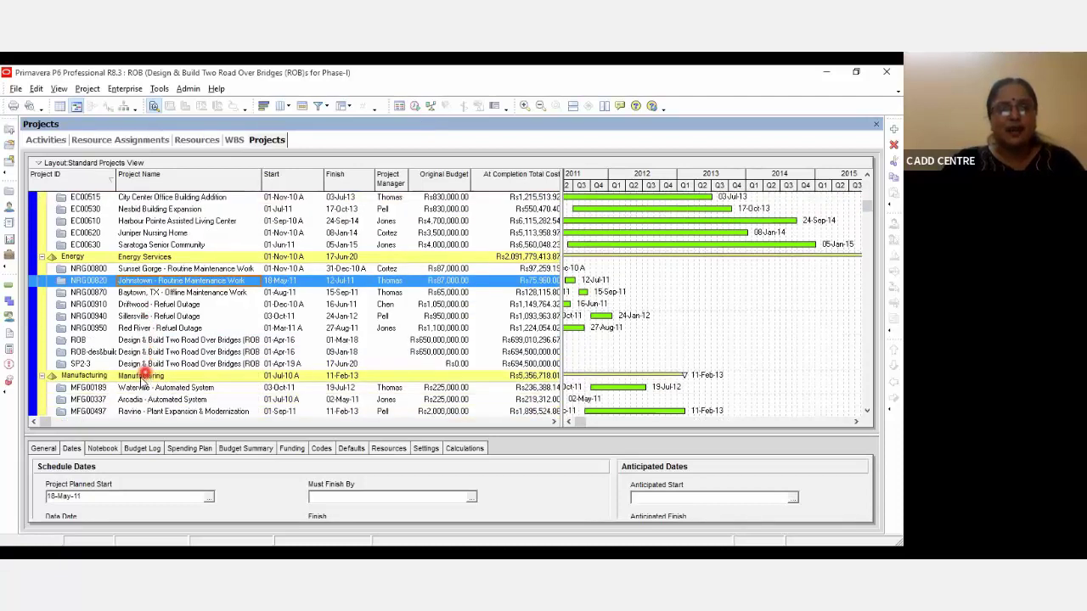
pyautogui.click(144, 389)
pyautogui.scroll(5, 144, 387)
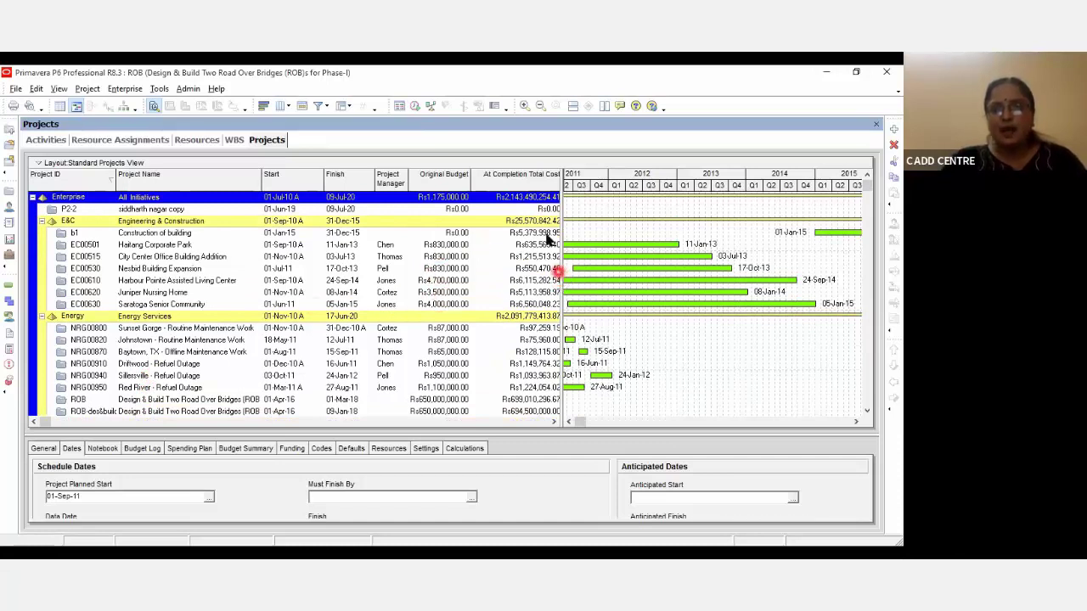
# Widen the project table to show the Actual Cost column and compare it with the At Completion Total Cost
pyautogui.click(535, 247)
pyautogui.moveTo(560, 262); pyautogui.dragTo(696, 263)
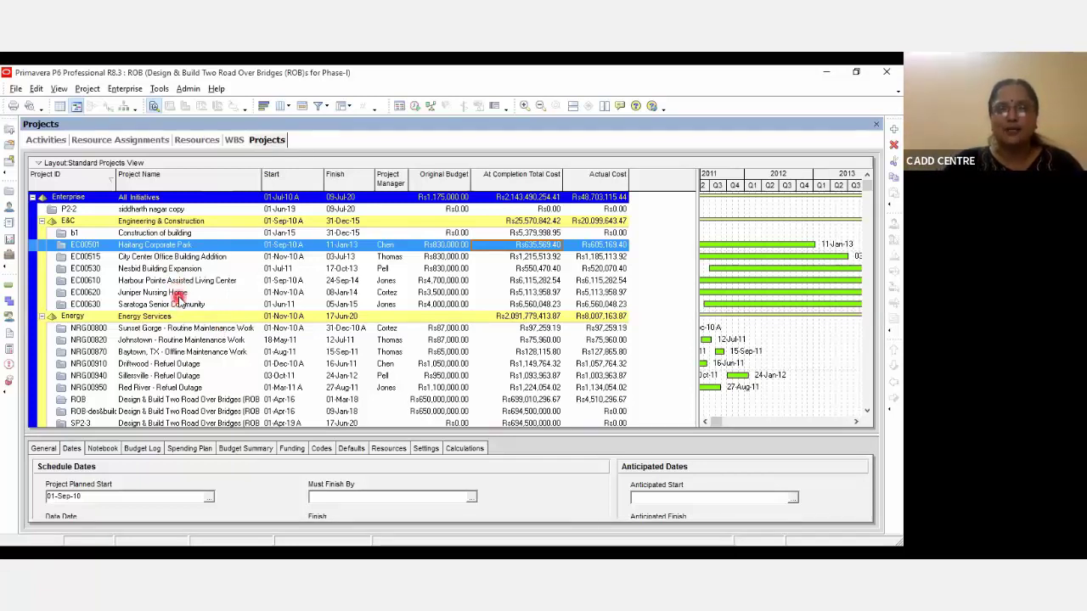
pyautogui.scroll(-1, 178, 363)
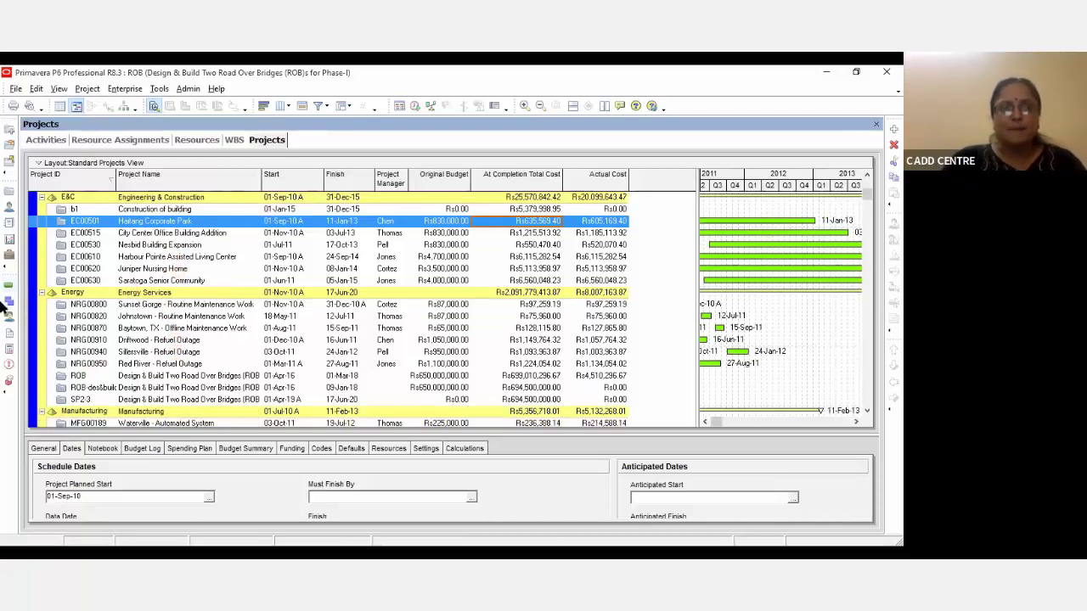
# Open the ROB project's activities and examine the WBS breakdown from construction down to the foundation activities of each pier
pyautogui.click(8, 285)
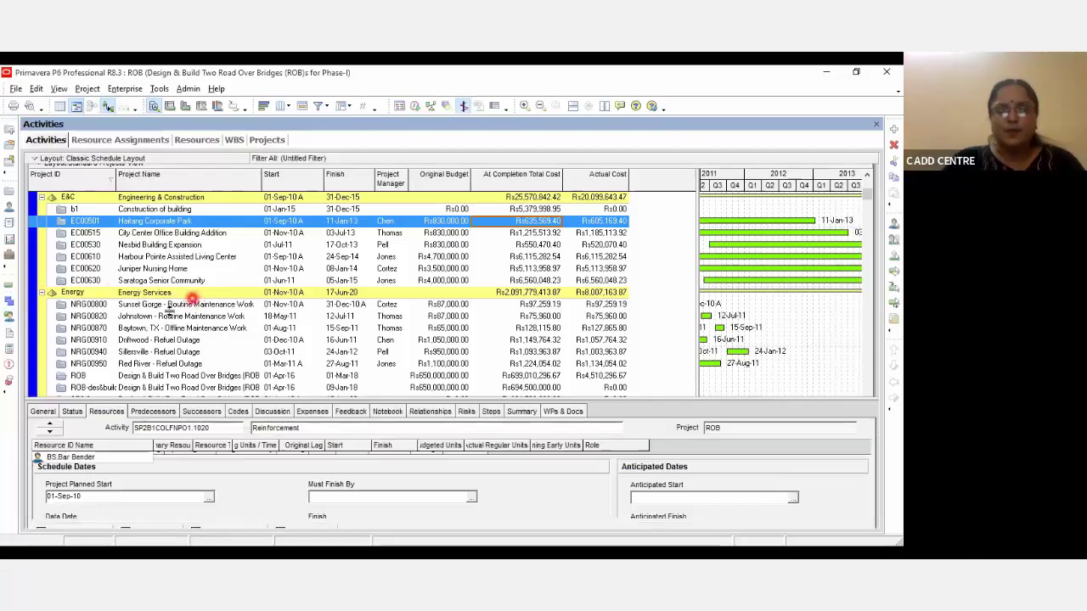
pyautogui.scroll(2, 192, 289)
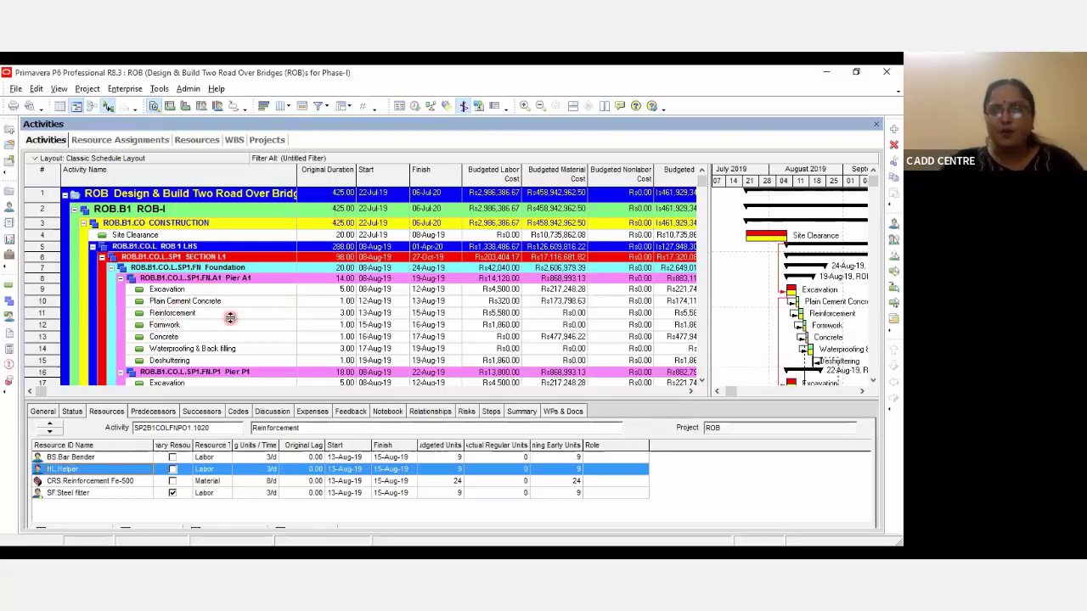
pyautogui.scroll(-1, 200, 364)
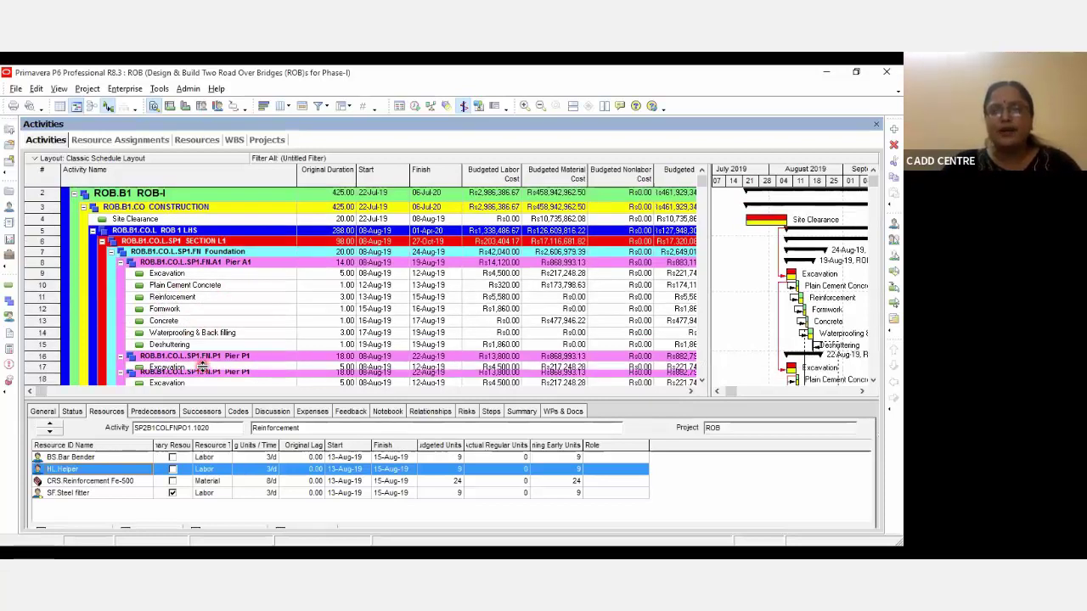
pyautogui.scroll(-2, 221, 357)
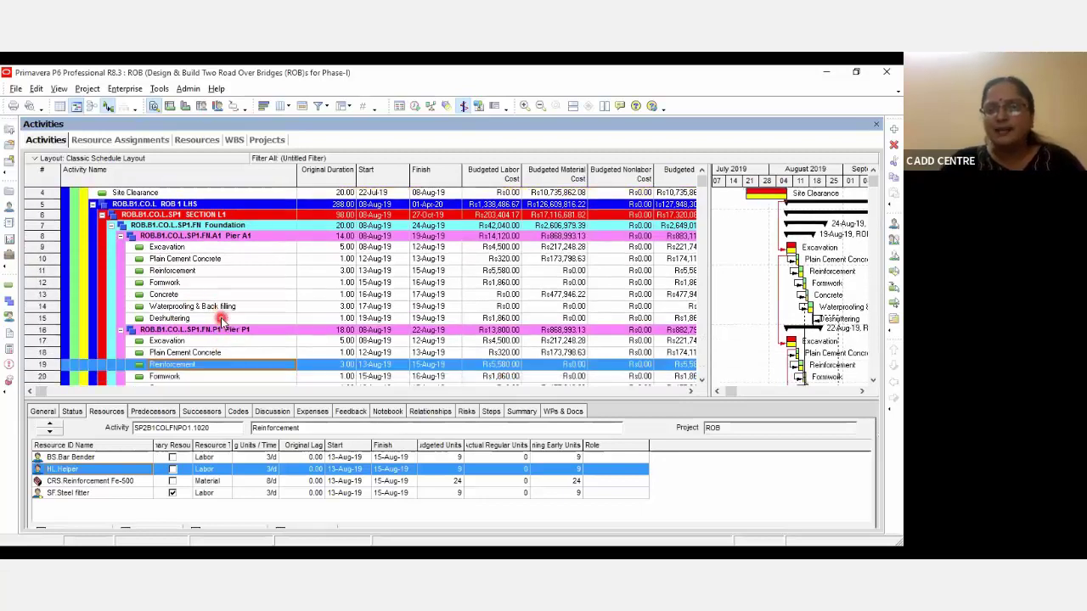
pyautogui.scroll(-2, 221, 321)
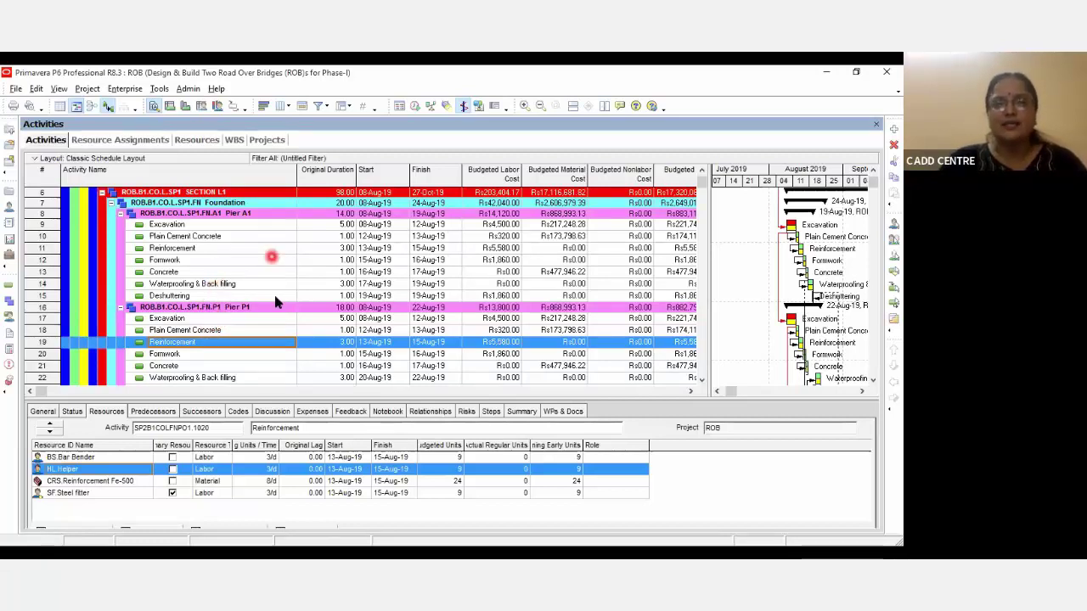
pyautogui.scroll(-2, 255, 340)
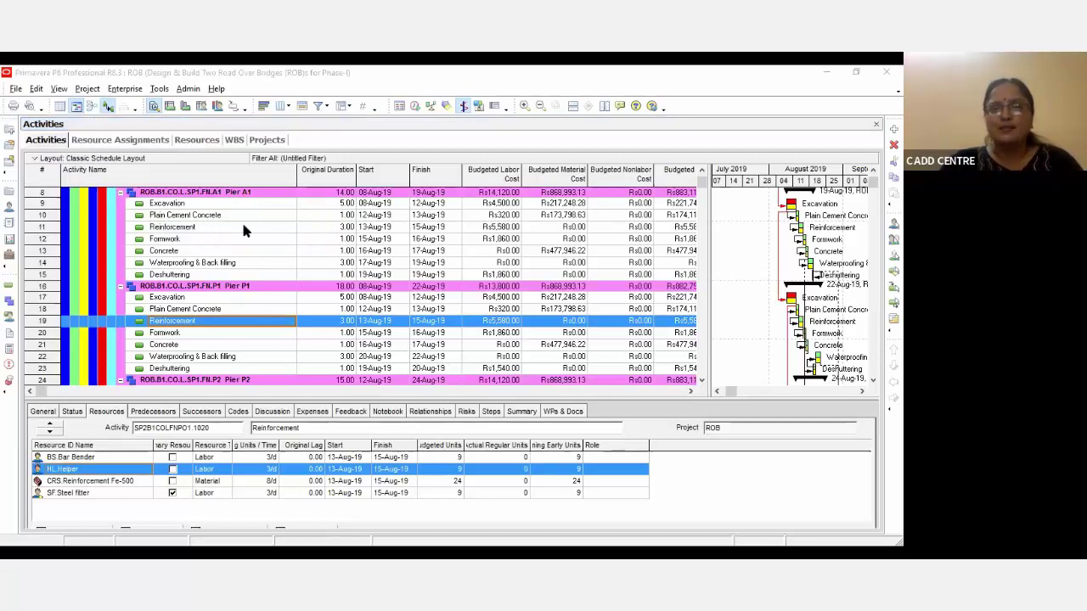
# Inspect the resources assigned to the Excavation, Reinforcement and Concrete activities of Pier A1
pyautogui.click(238, 207)
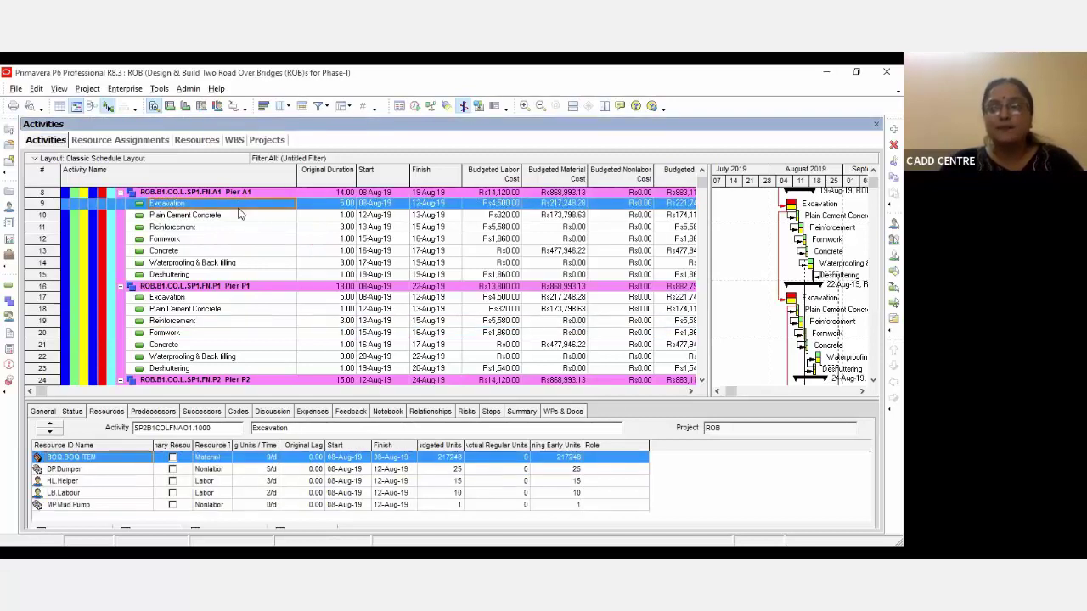
pyautogui.moveTo(156, 399); pyautogui.dragTo(167, 360)
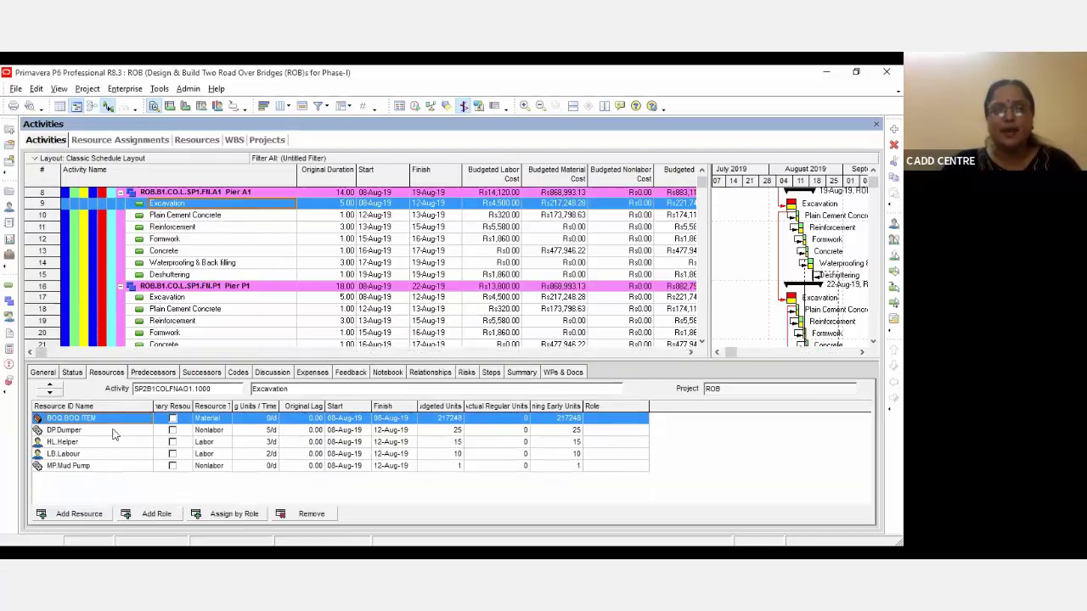
pyautogui.click(112, 432)
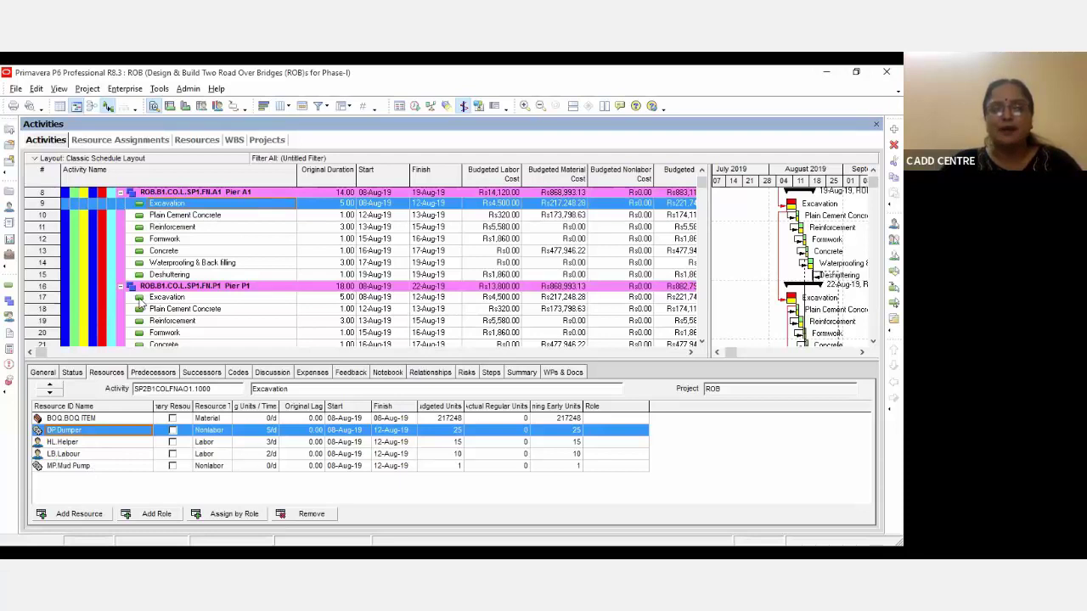
pyautogui.click(191, 228)
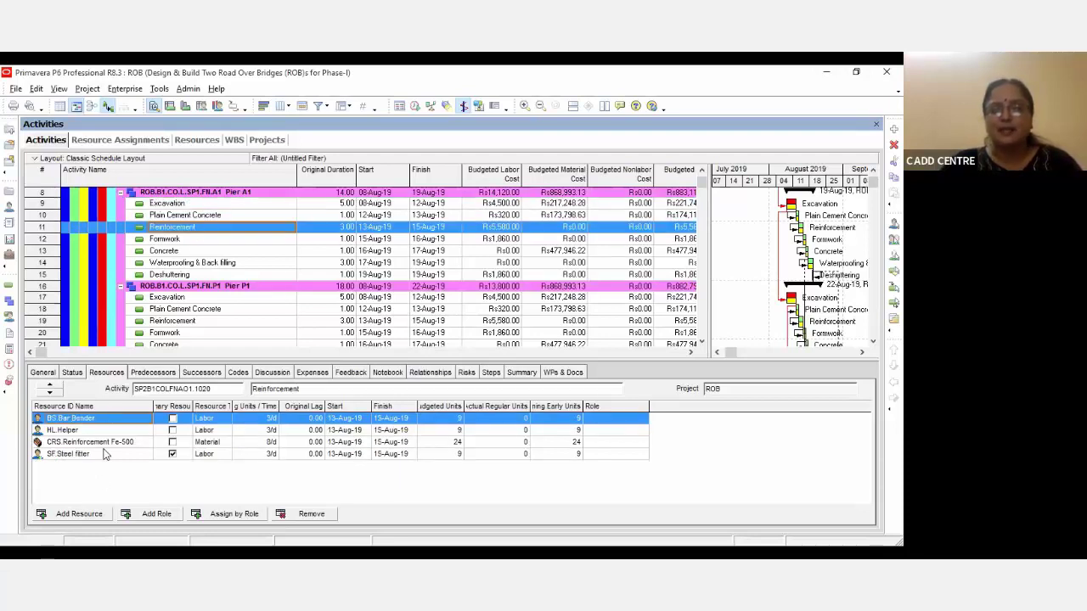
pyautogui.click(180, 251)
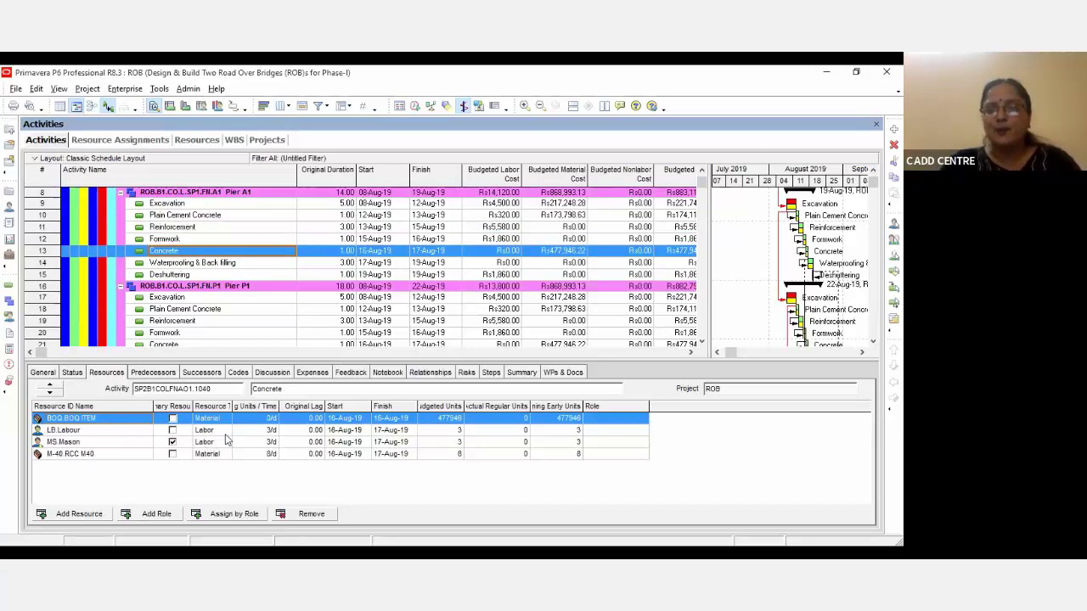
# Enlarge the activity table and check the Budgeted Labor and Nonlabor Cost of Pier A1's Reinforcement and Plain Cement Concrete activities
pyautogui.moveTo(269, 406); pyautogui.dragTo(289, 421)
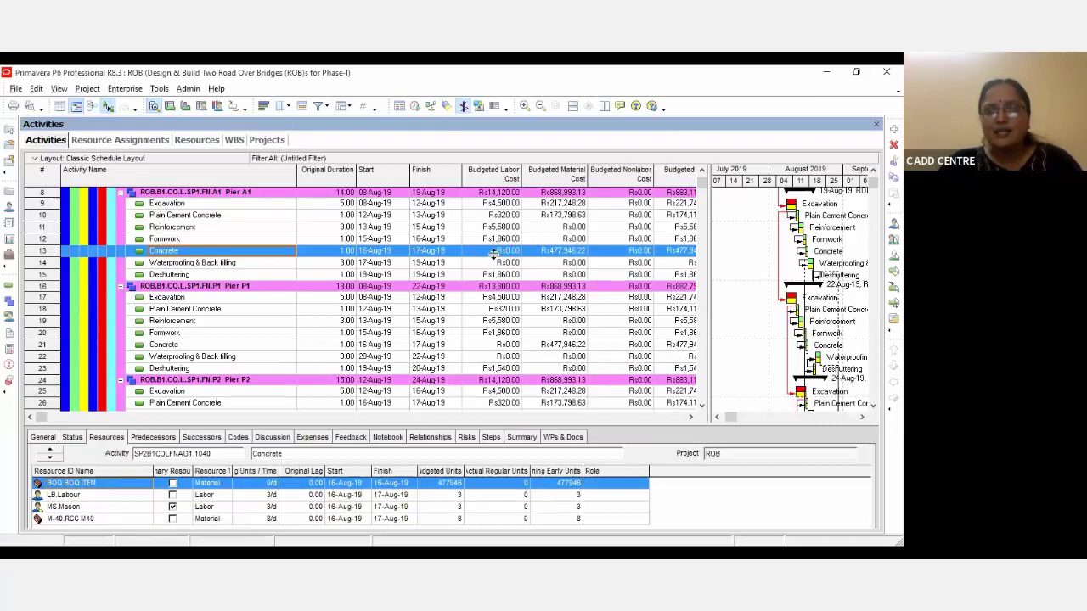
pyautogui.click(492, 228)
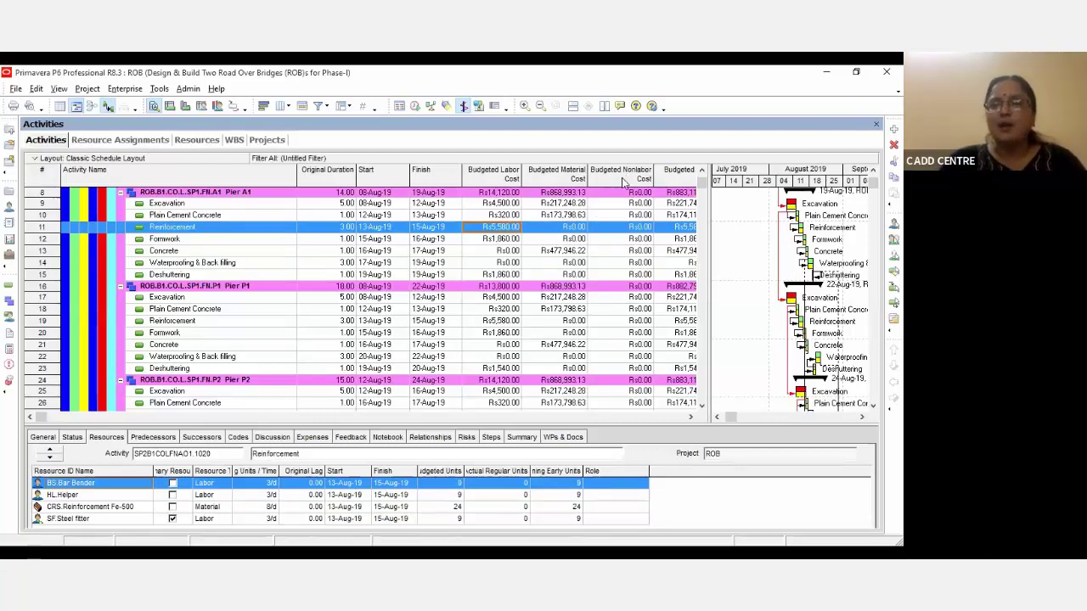
pyautogui.click(623, 215)
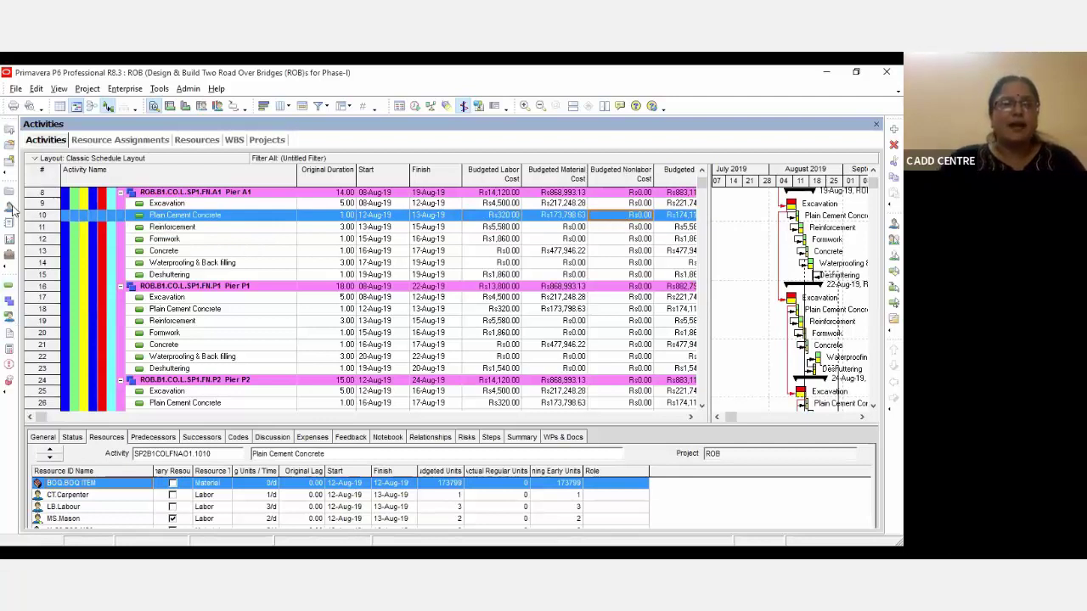
# In the project's resource list, set the price per unit of the nonlabor resource JCB to Rs600 per hour
pyautogui.click(9, 223)
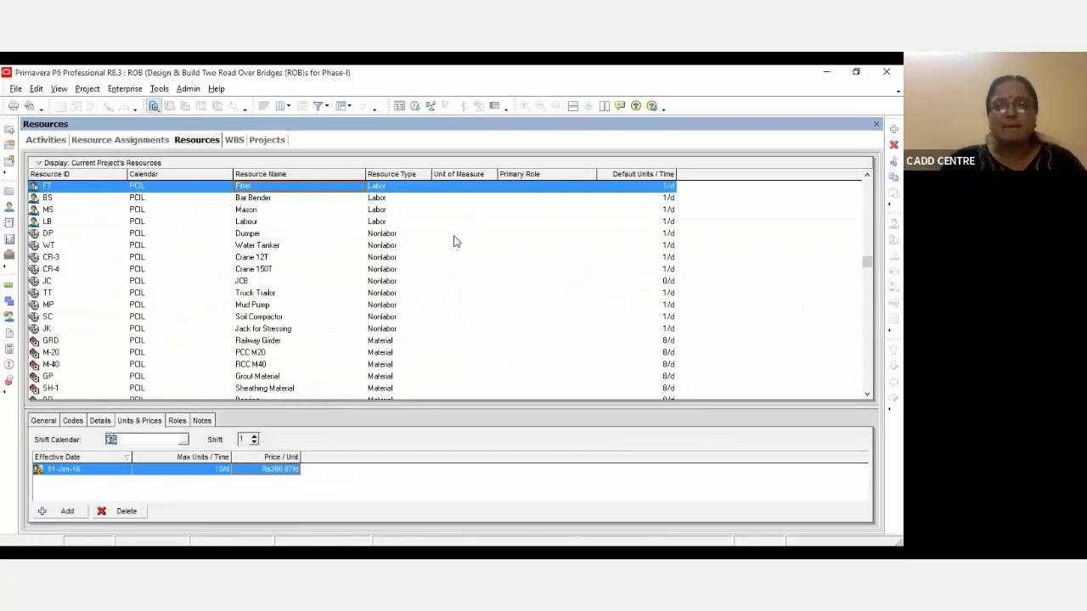
pyautogui.click(395, 238)
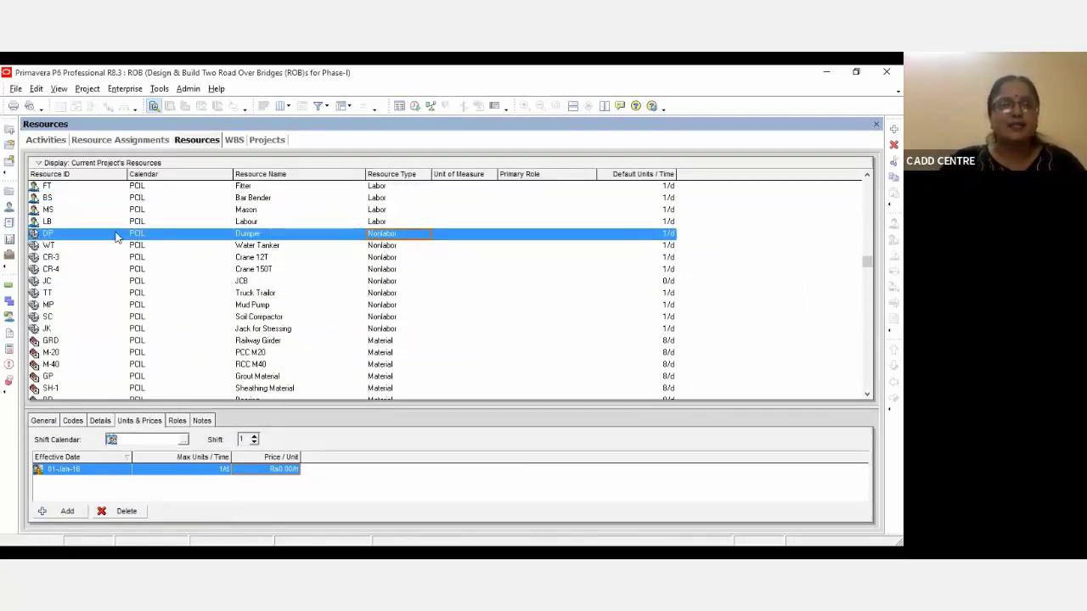
pyautogui.scroll(-1, 106, 272)
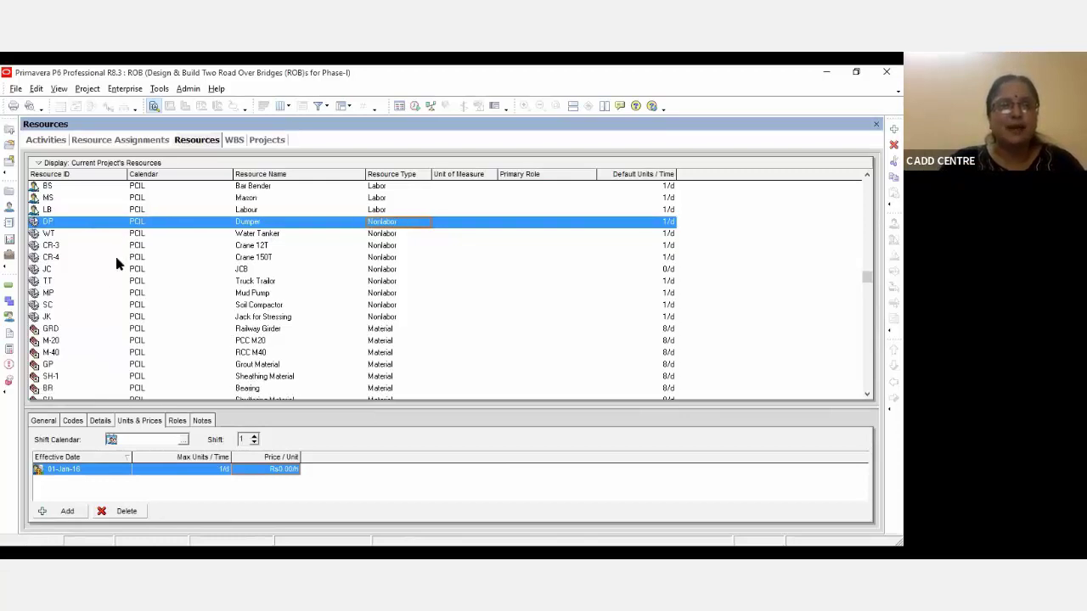
pyautogui.click(262, 293)
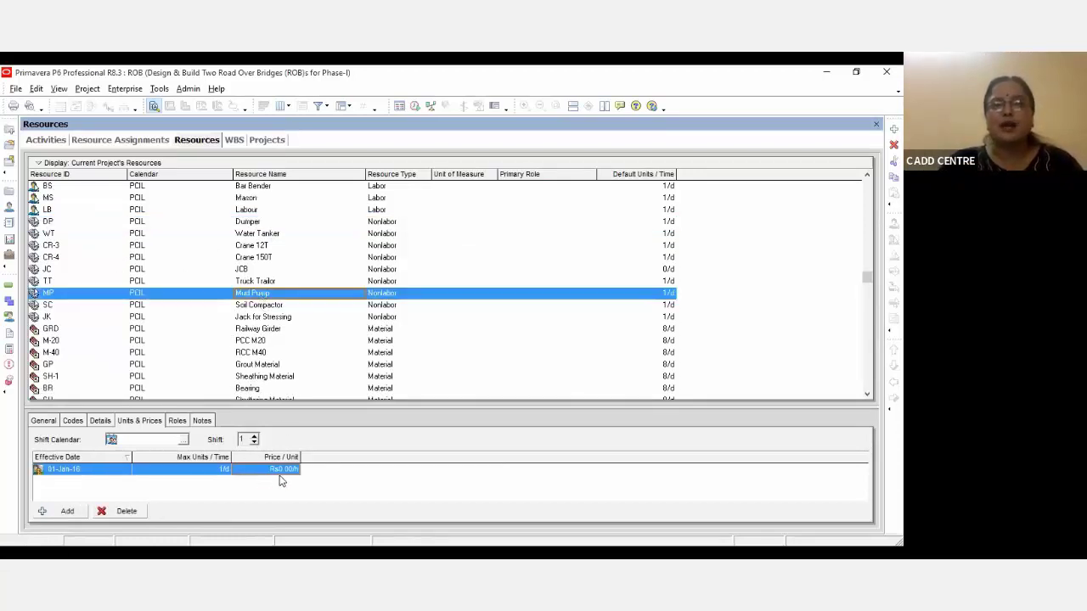
pyautogui.click(264, 269)
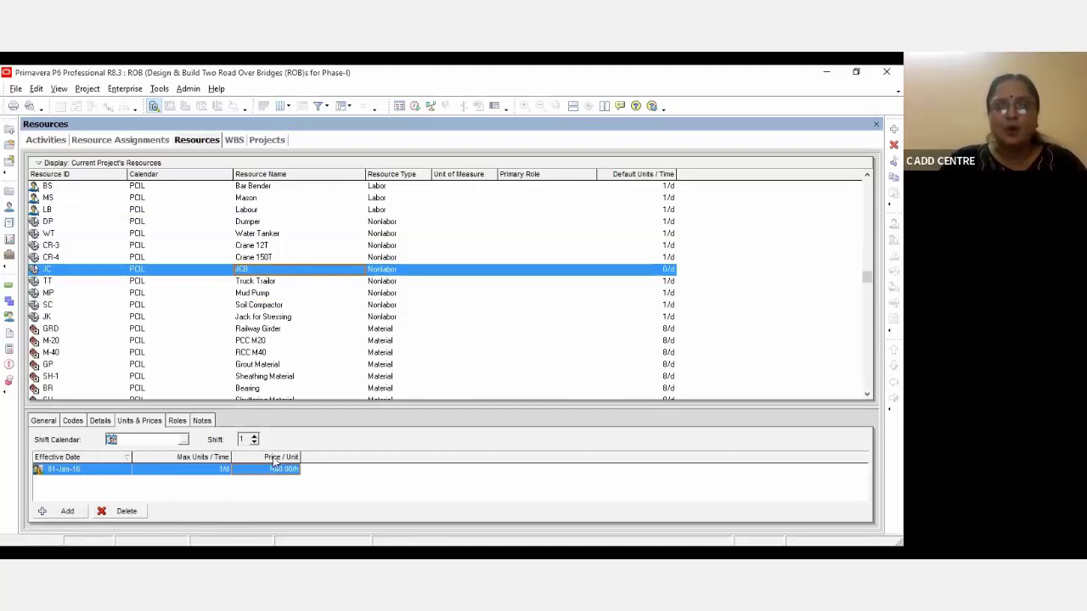
pyautogui.write('600')
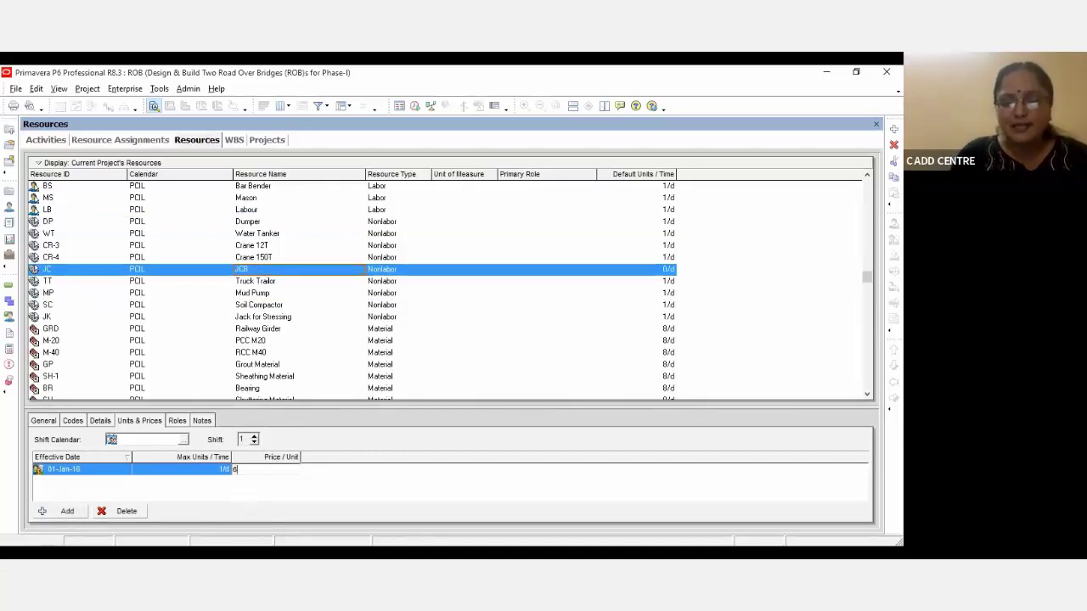
pyautogui.press('Return')
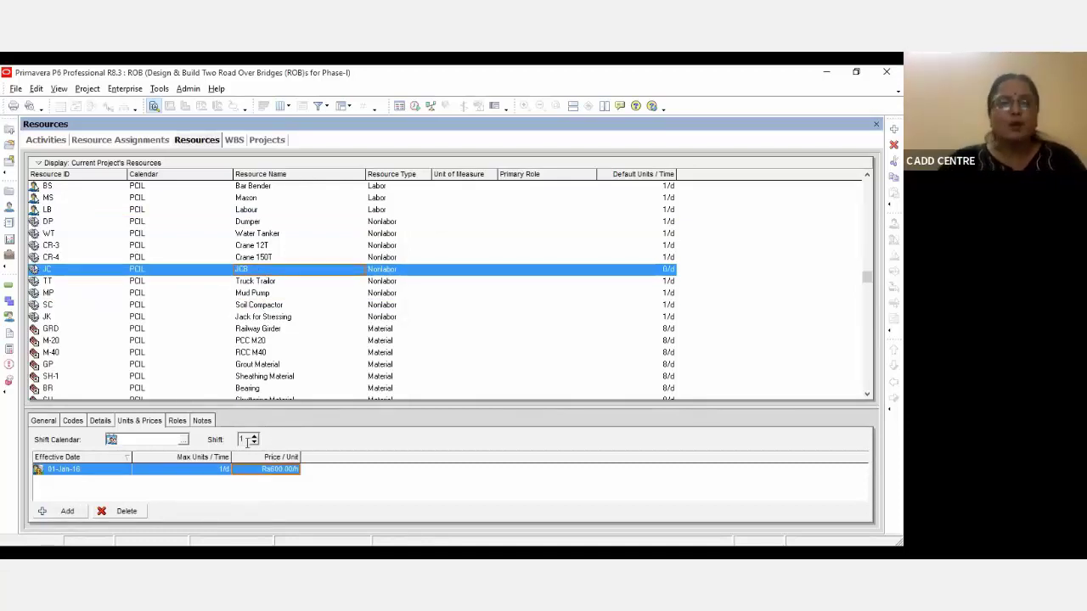
# Return to the activities and recalculate the project's assignment costs with the overtime factor synchronized
pyautogui.click(9, 285)
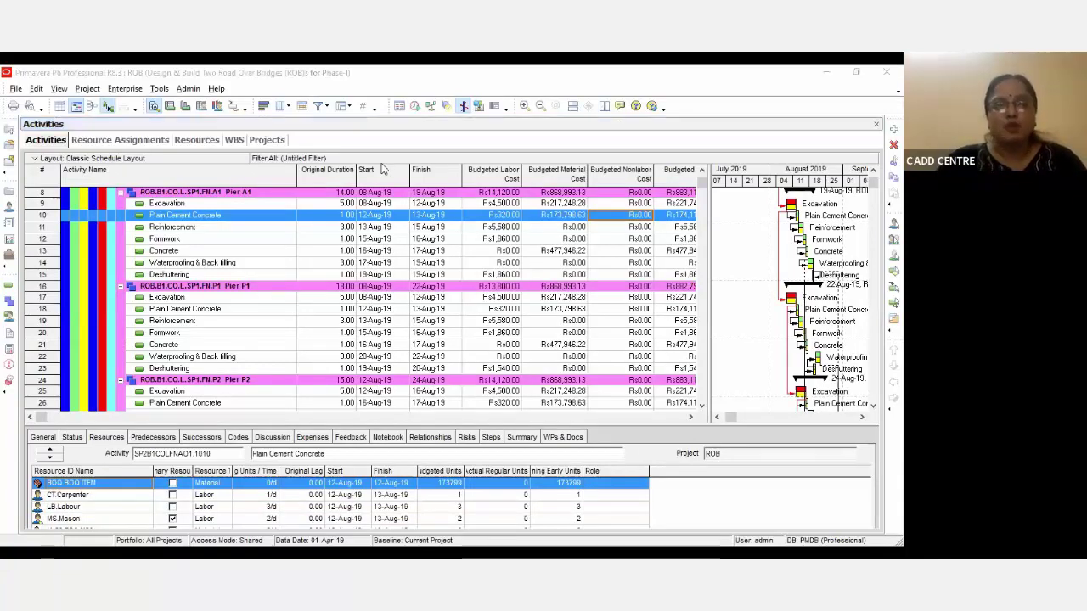
pyautogui.click(160, 89)
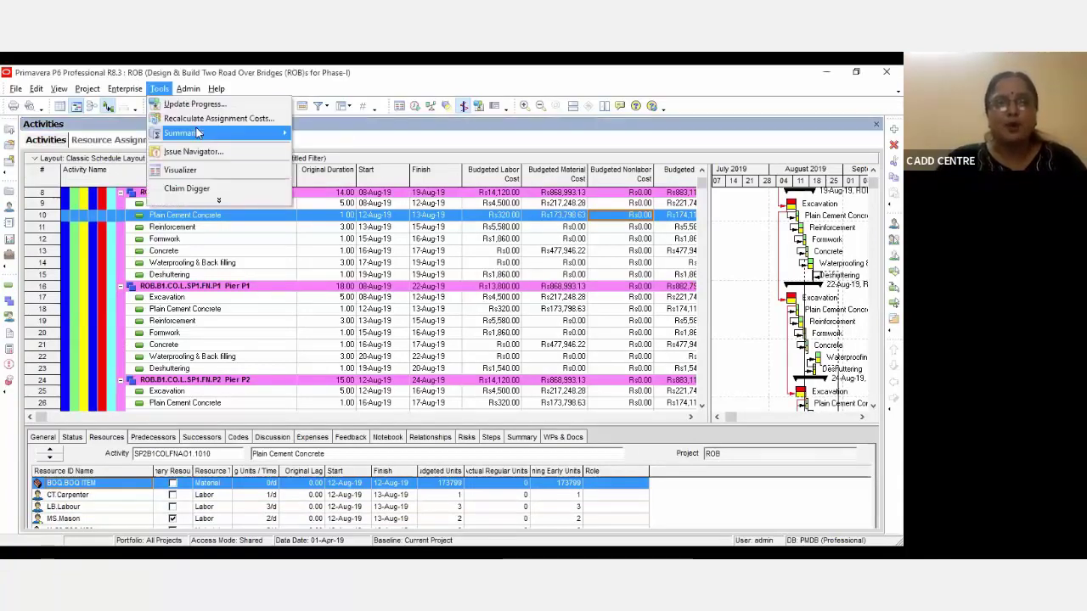
pyautogui.click(206, 125)
pyautogui.click(637, 312)
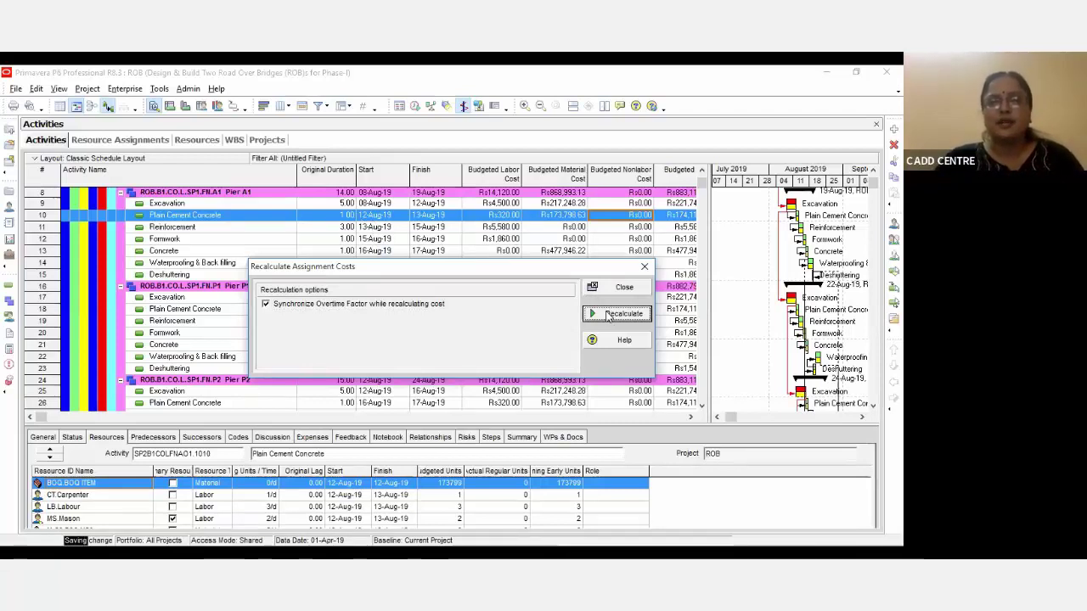
pyautogui.hotkey('alt', 'Tab')
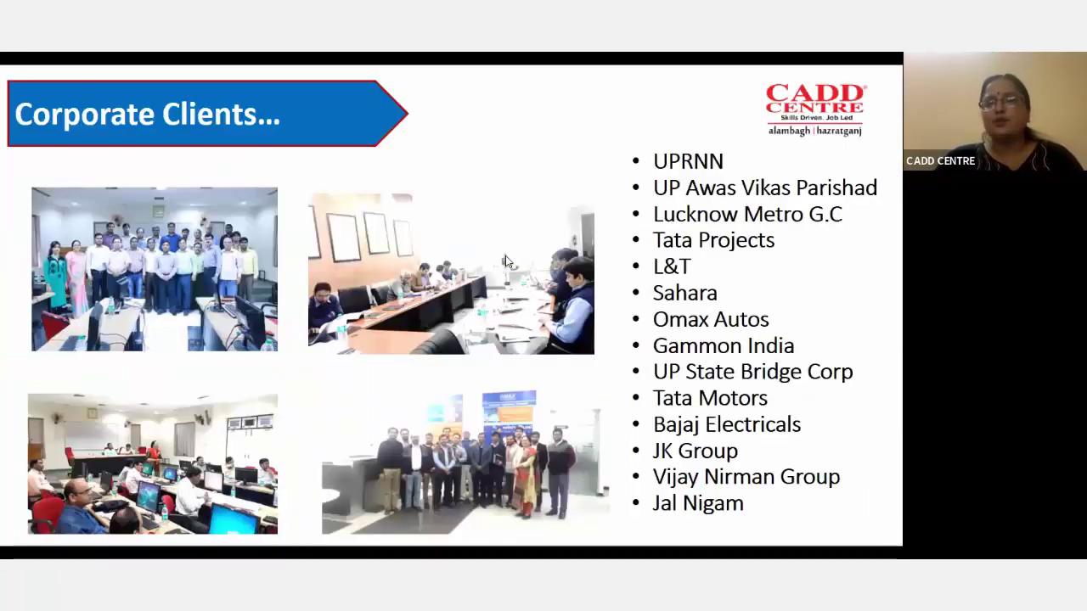
pyautogui.hotkey('alt', 'Tab')
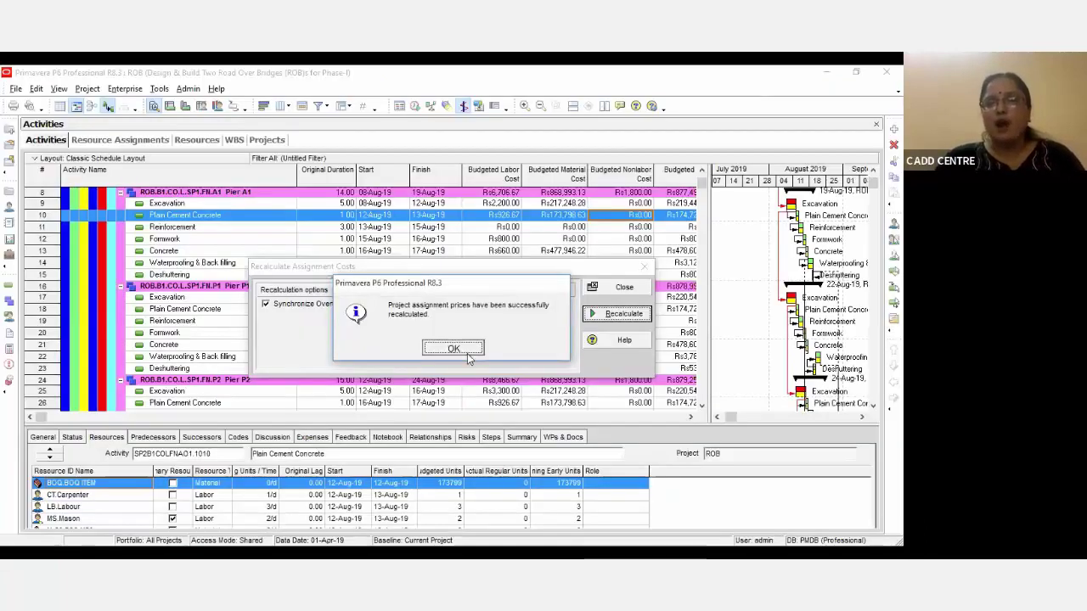
pyautogui.click(454, 349)
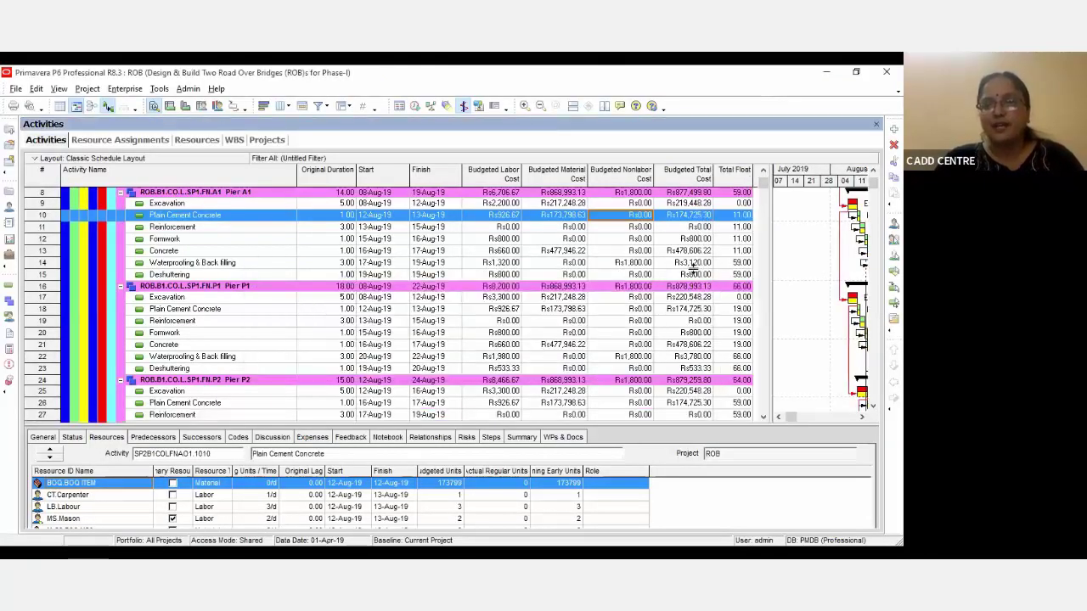
# Review the budgeted labor, material, nonlabor and total costs from the pier activities up to the whole ROB project
pyautogui.scroll(3, 694, 270)
pyautogui.scroll(1, 693, 270)
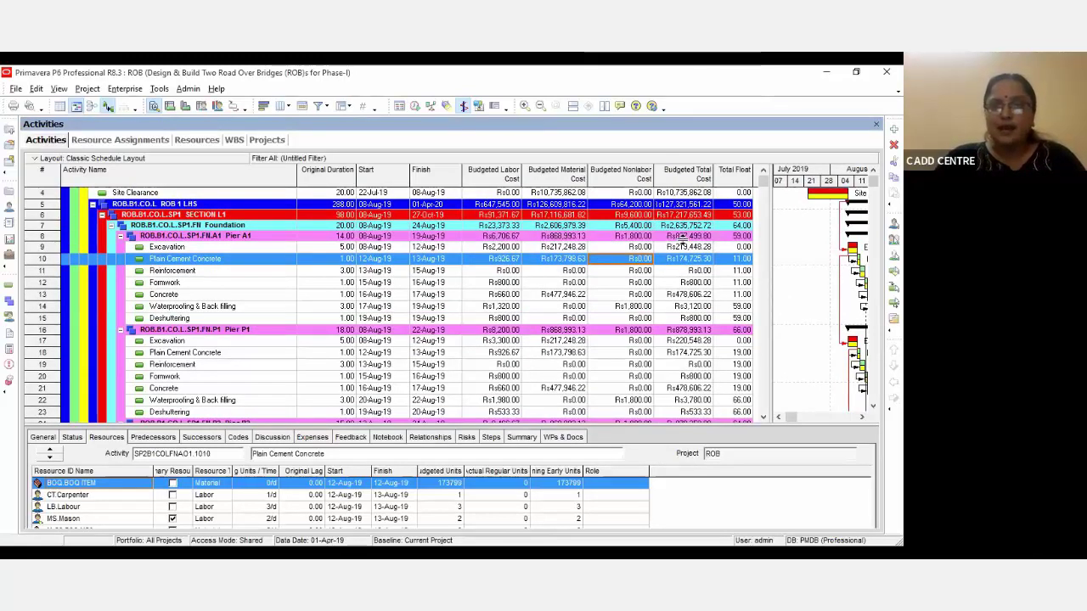
pyautogui.scroll(3, 680, 265)
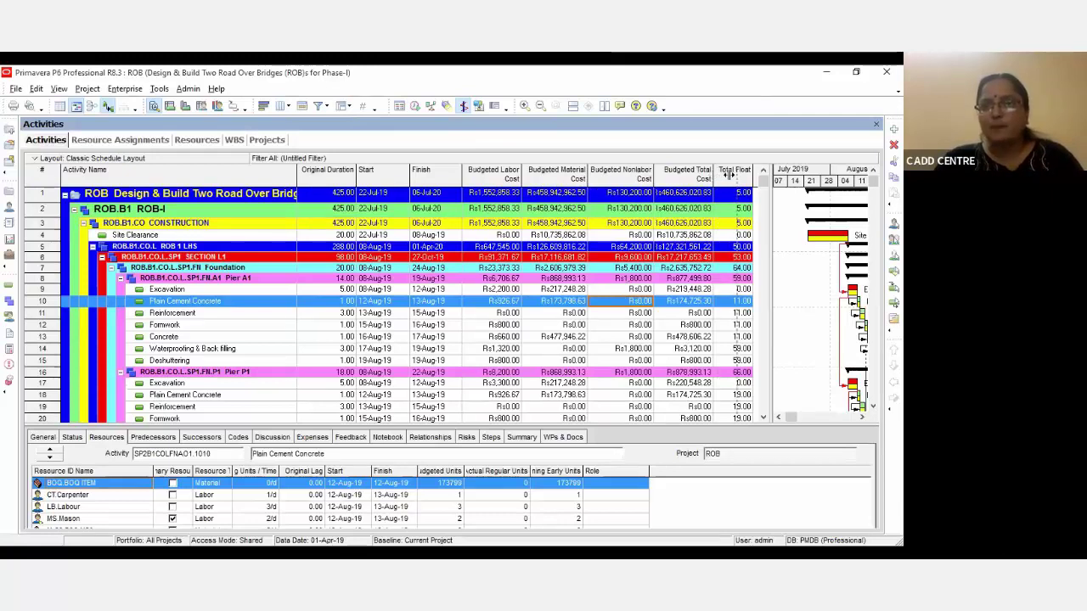
# Widen the Budgeted Total Cost column and check the costs and resources of the Excavation activities in Pier P1 and Pier P2
pyautogui.moveTo(728, 173); pyautogui.dragTo(751, 174)
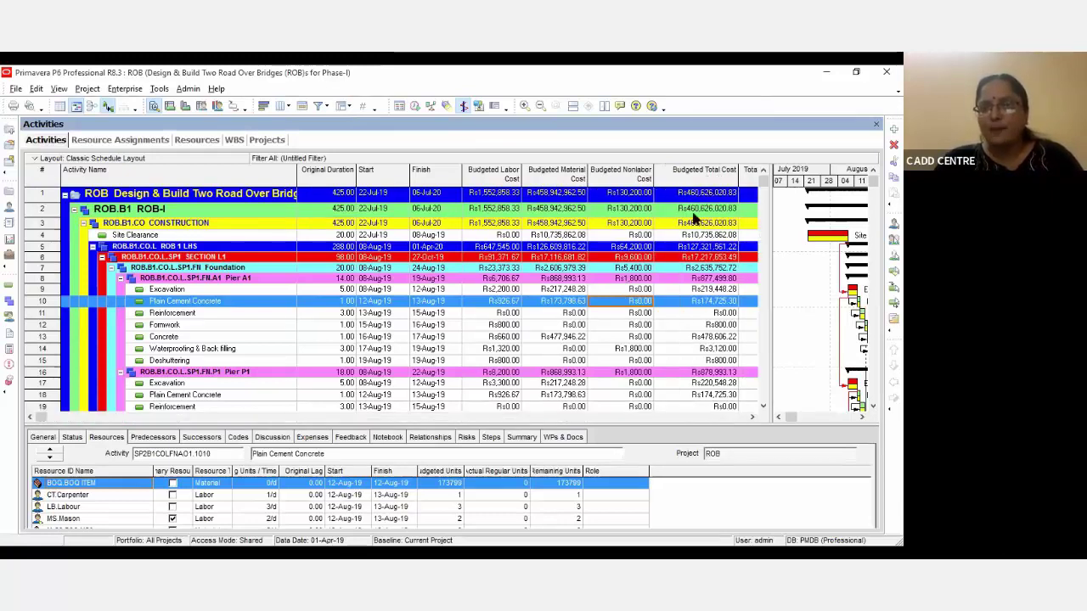
pyautogui.scroll(-2, 698, 270)
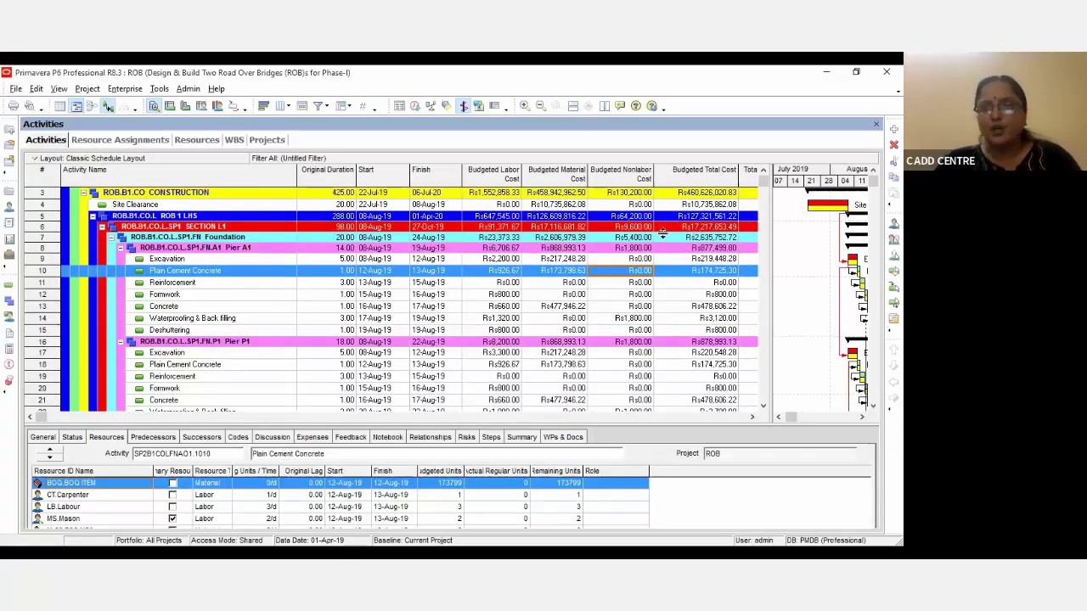
pyautogui.scroll(-1, 599, 309)
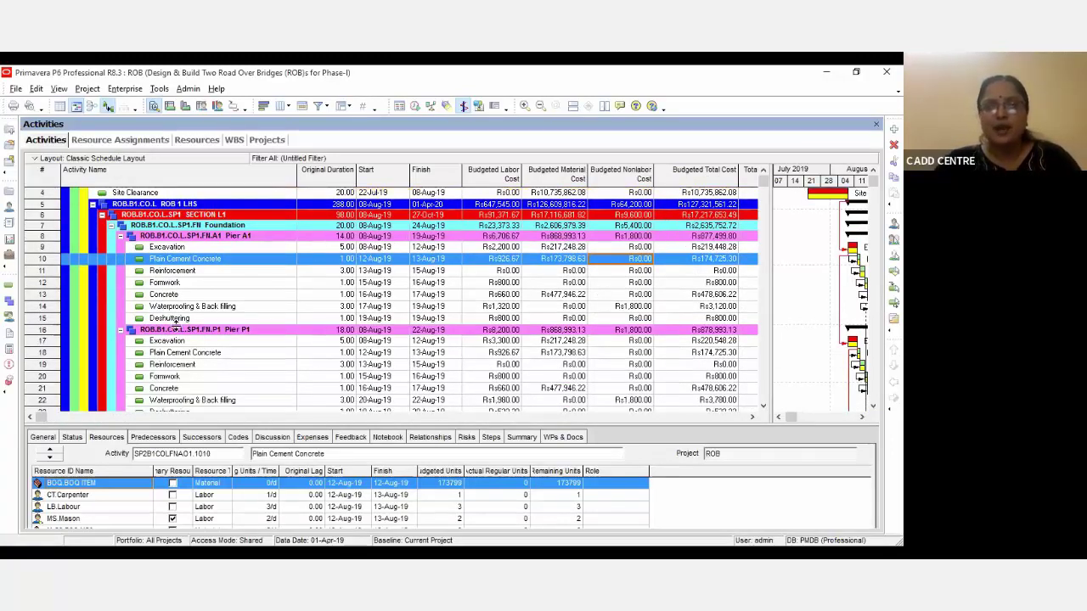
pyautogui.click(236, 343)
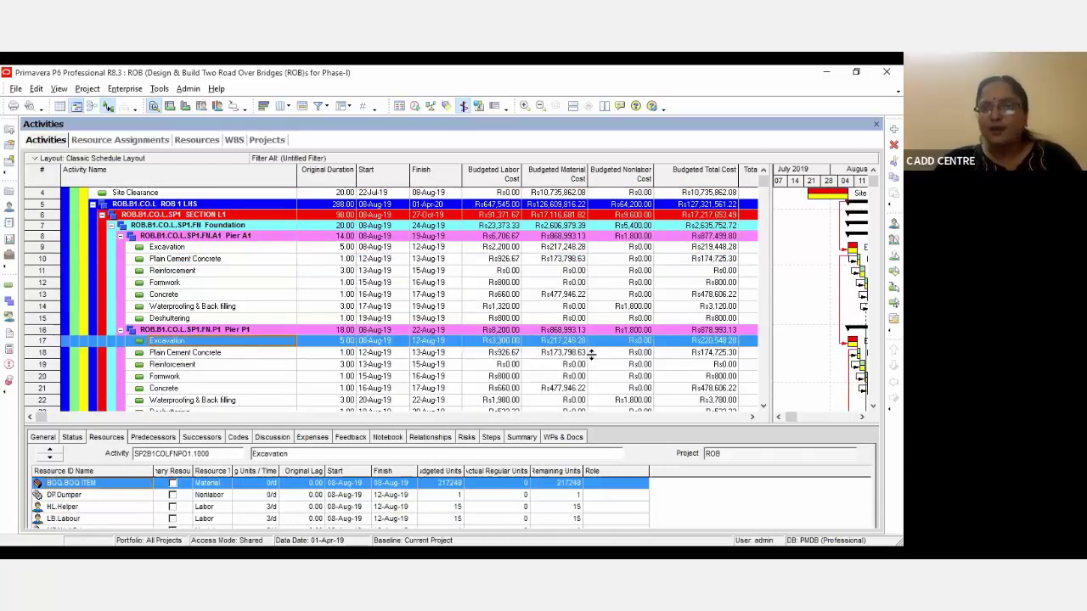
pyautogui.scroll(-4, 538, 348)
pyautogui.scroll(-1, 705, 346)
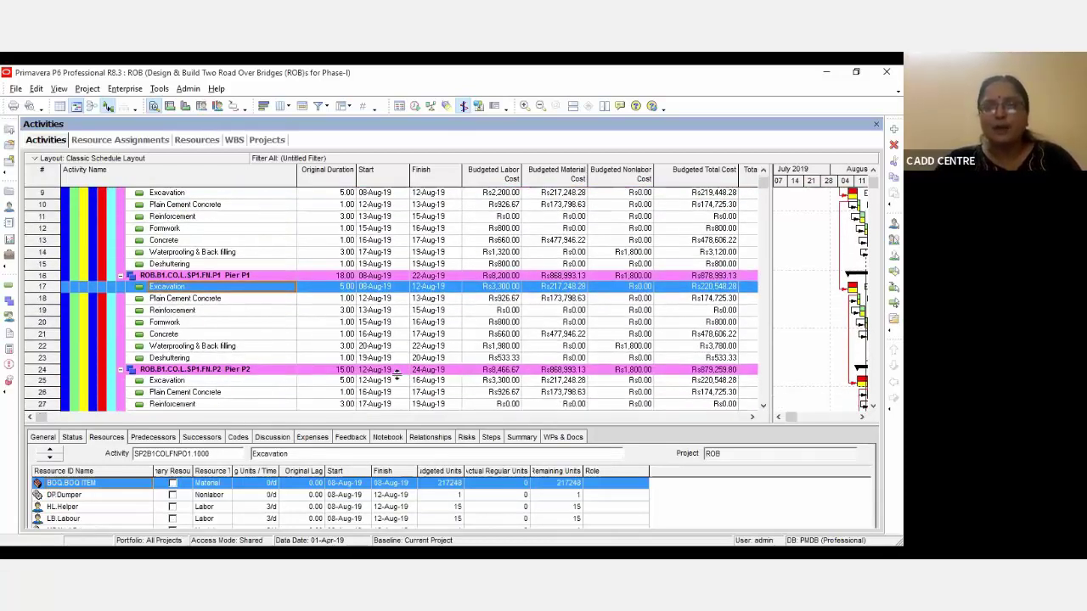
pyautogui.scroll(-1, 459, 375)
pyautogui.click(280, 371)
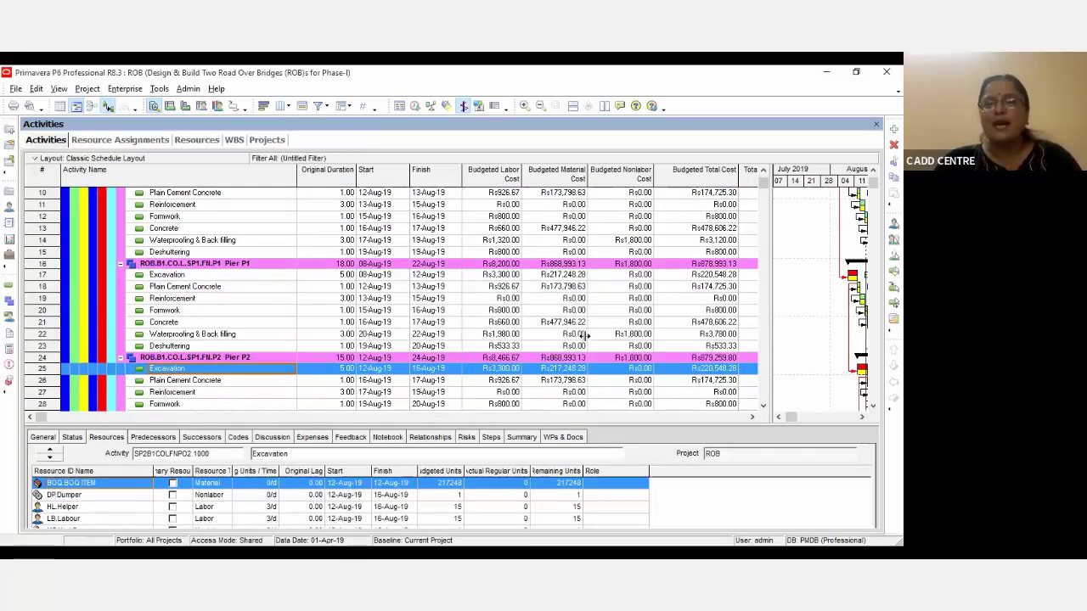
# Reveal more of the Gantt chart beside the Foundation activities and stretch its timescale around August 2019
pyautogui.moveTo(586, 337); pyautogui.dragTo(584, 337)
pyautogui.click(237, 241)
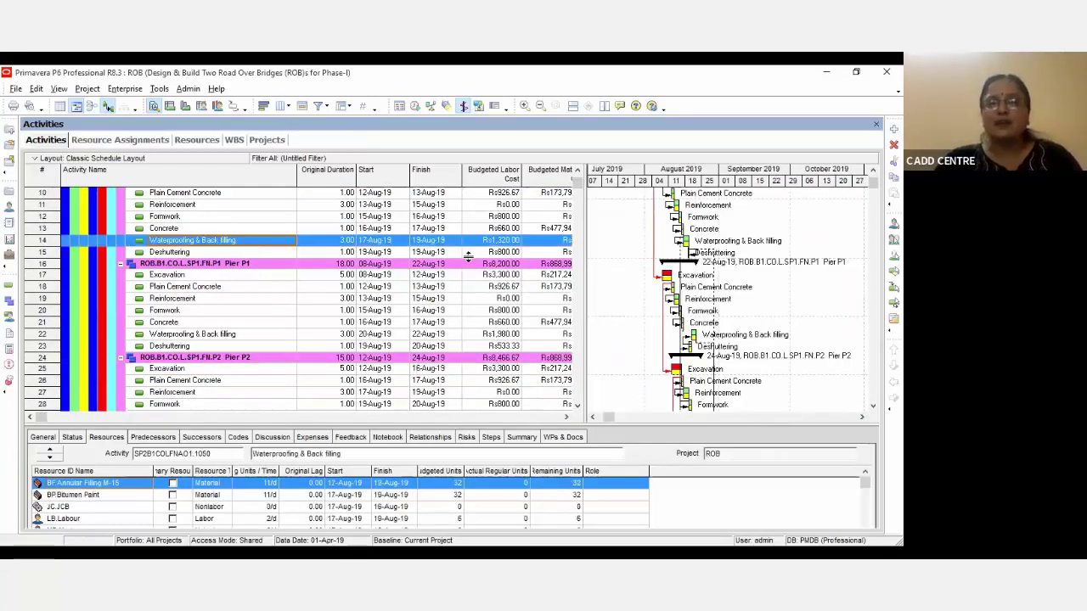
pyautogui.click(260, 289)
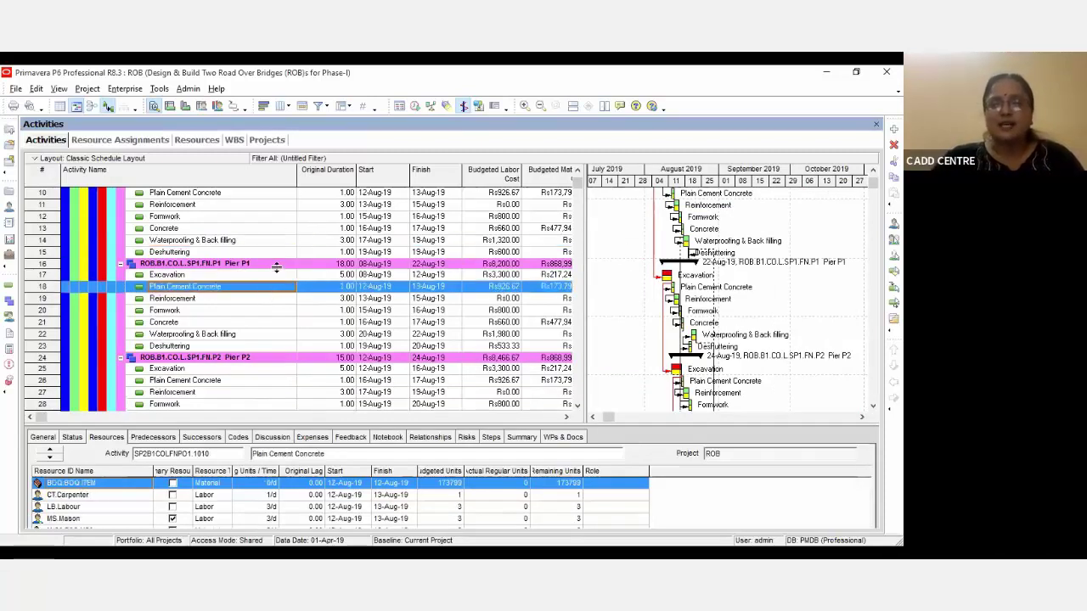
pyautogui.scroll(1, 481, 296)
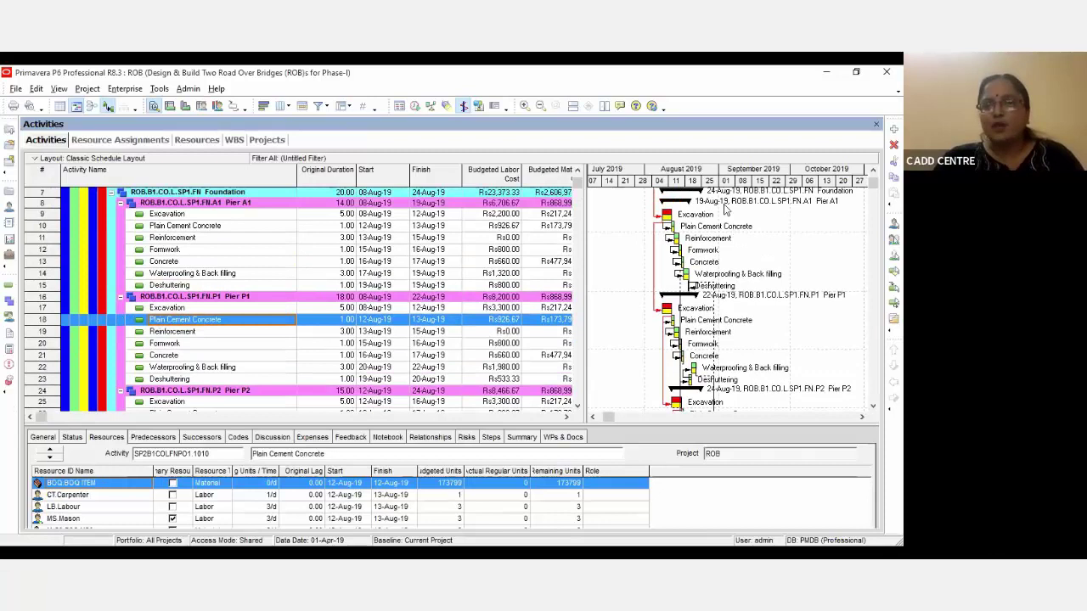
pyautogui.moveTo(694, 181); pyautogui.dragTo(849, 184)
pyautogui.click(862, 417)
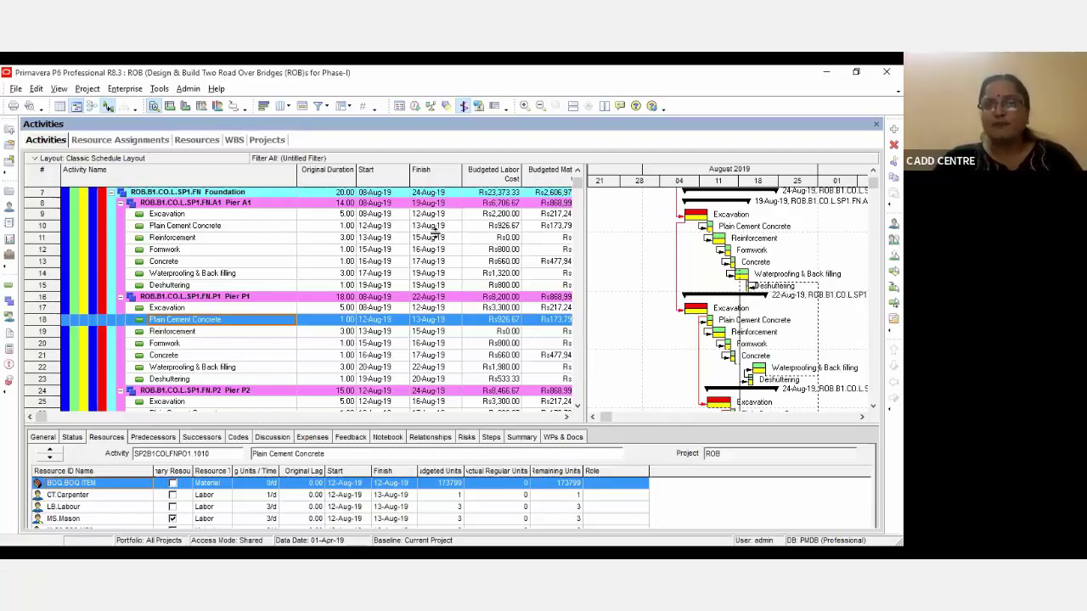
# Check the Foundation level's duration and dates, and enlarge the activity table to show its costs and Total Float
pyautogui.scroll(-3, 270, 327)
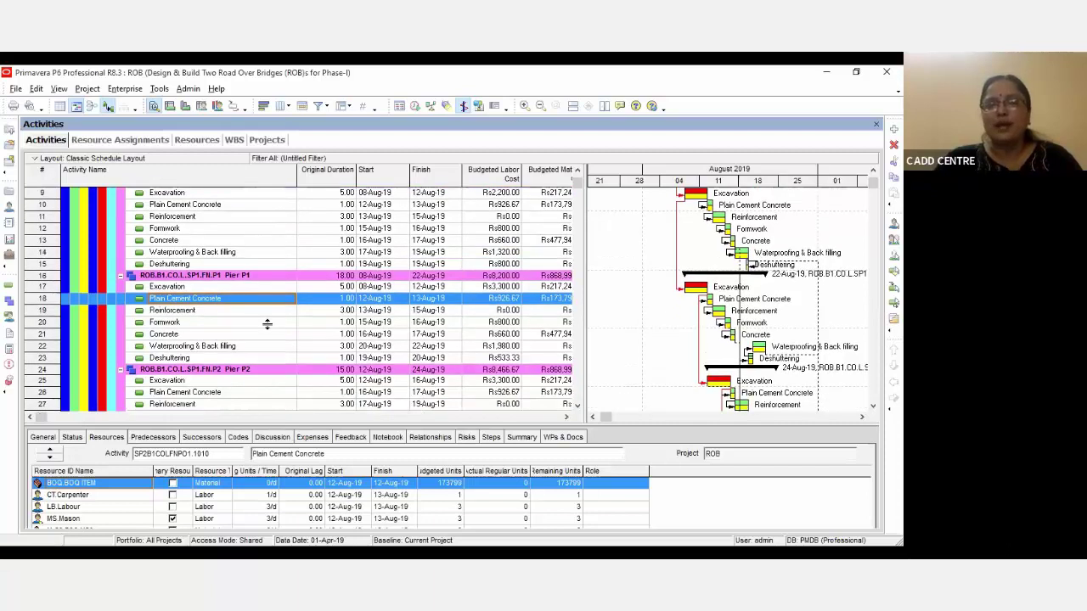
pyautogui.scroll(5, 338, 332)
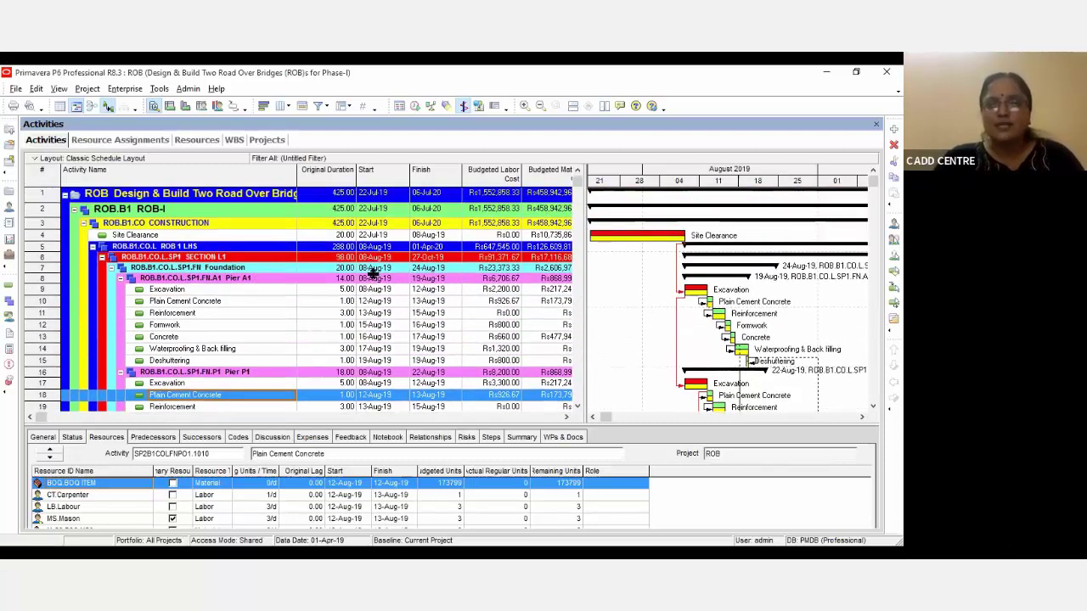
pyautogui.click(431, 269)
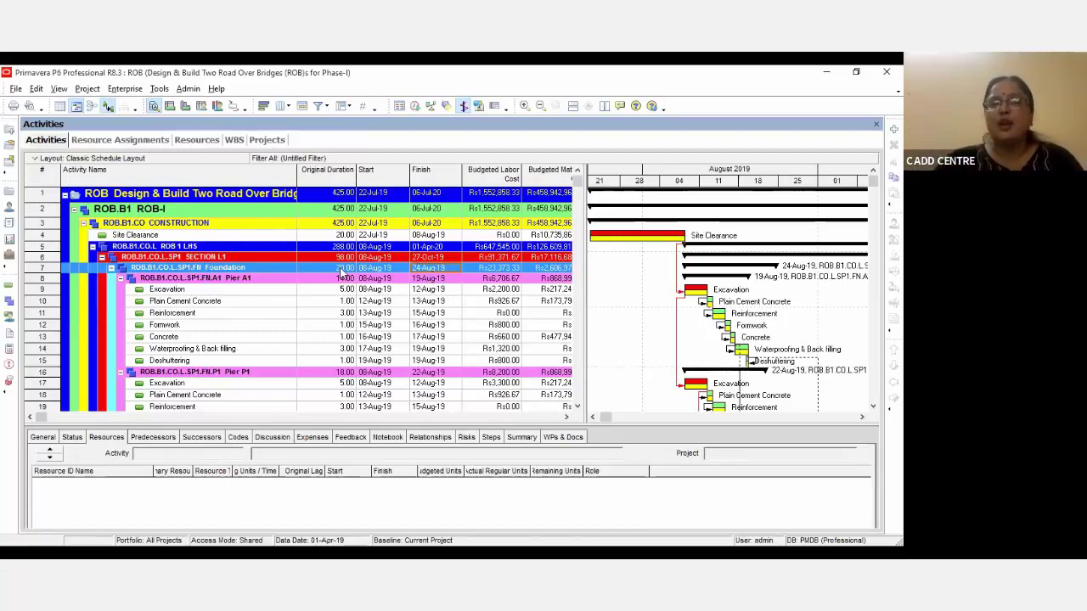
pyautogui.moveTo(583, 257); pyautogui.dragTo(667, 262)
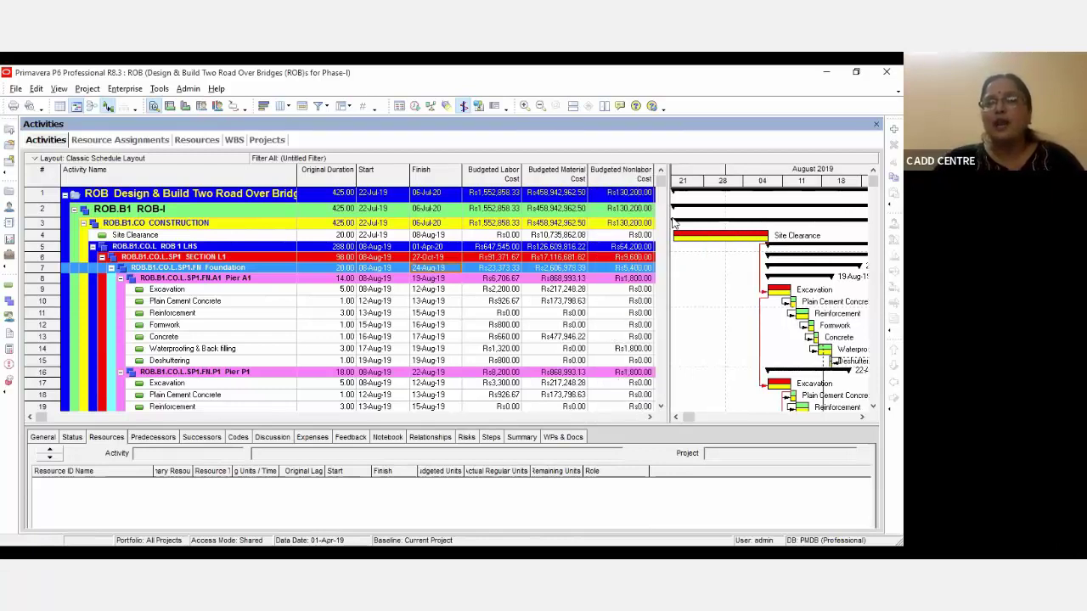
pyautogui.moveTo(671, 219); pyautogui.dragTo(803, 233)
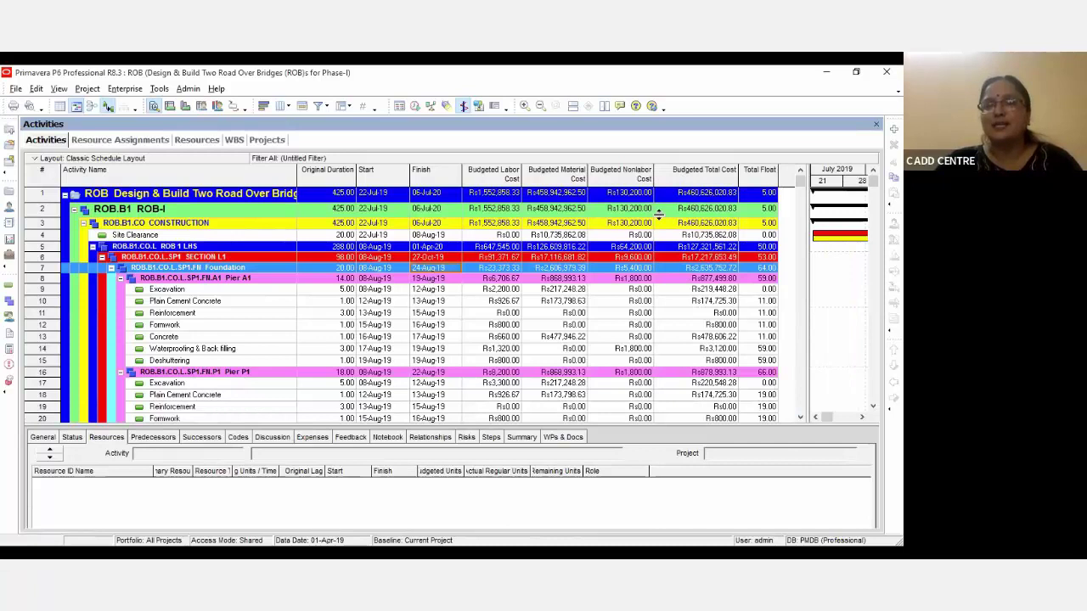
# Review the resources assigned to Pier A1's Excavation and Formwork activities
pyautogui.click(278, 294)
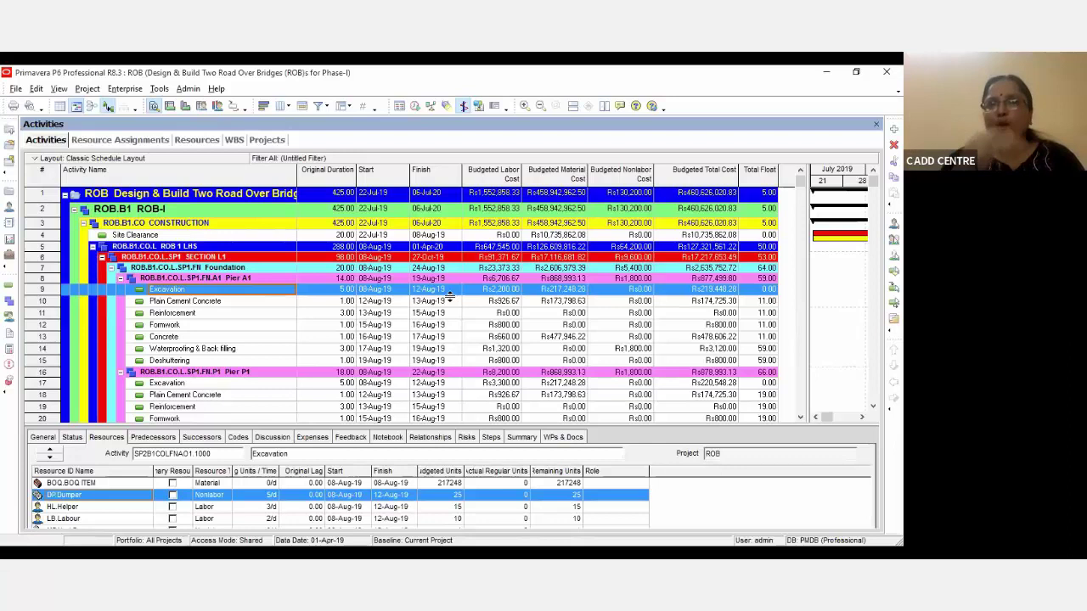
pyautogui.click(261, 327)
pyautogui.scroll(-3, 272, 357)
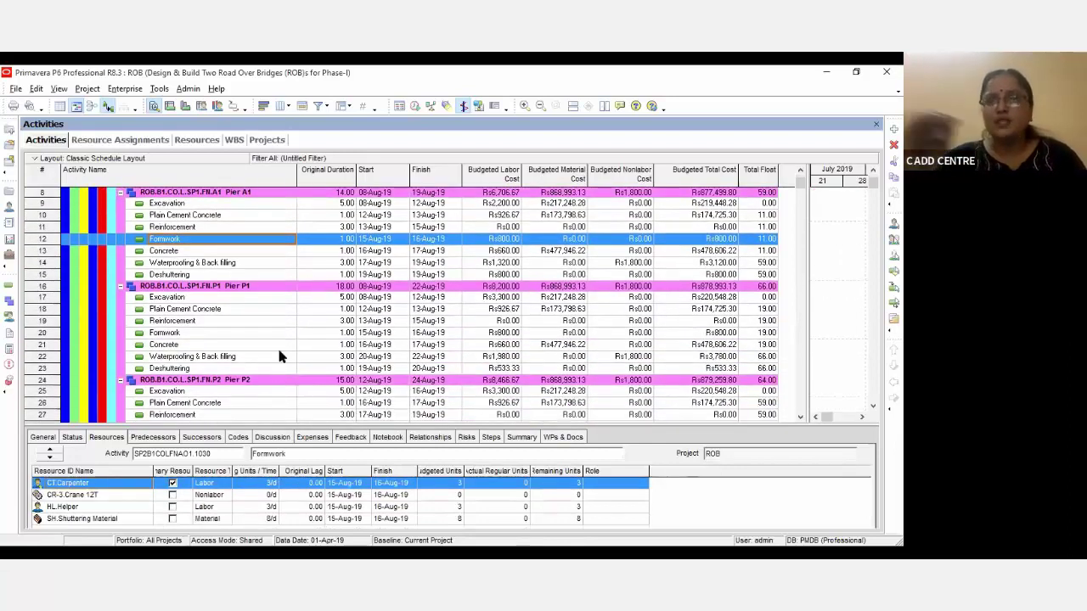
pyautogui.scroll(1, 321, 339)
pyautogui.scroll(2, 321, 339)
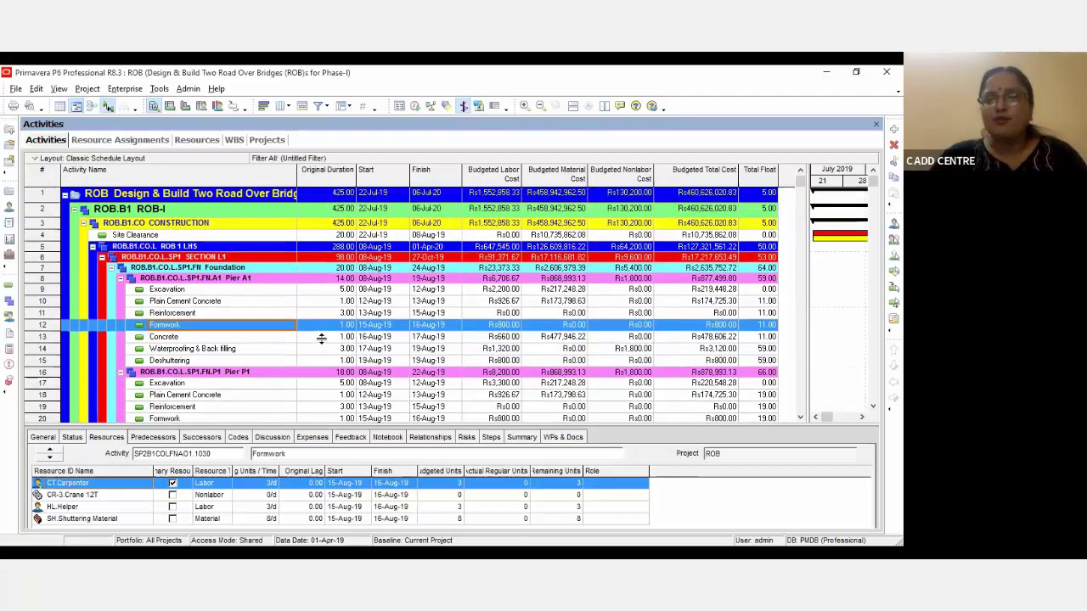
# Enlarge the Gantt chart area and examine the linked bars of the pier activities, starting from Pier A1's Excavation
pyautogui.moveTo(805, 297); pyautogui.dragTo(683, 306)
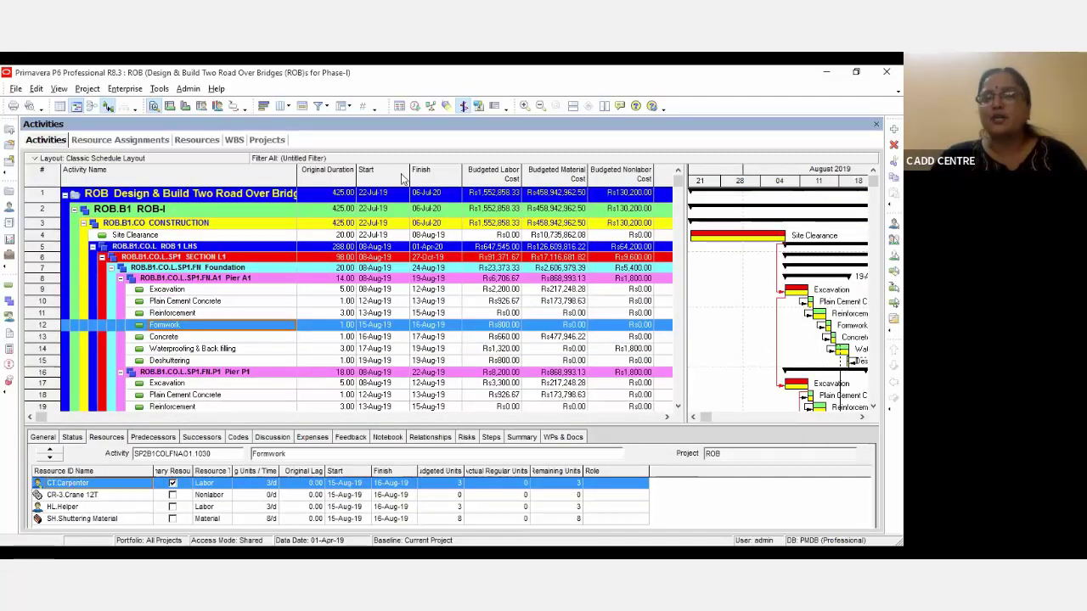
pyautogui.moveTo(685, 266); pyautogui.dragTo(578, 279)
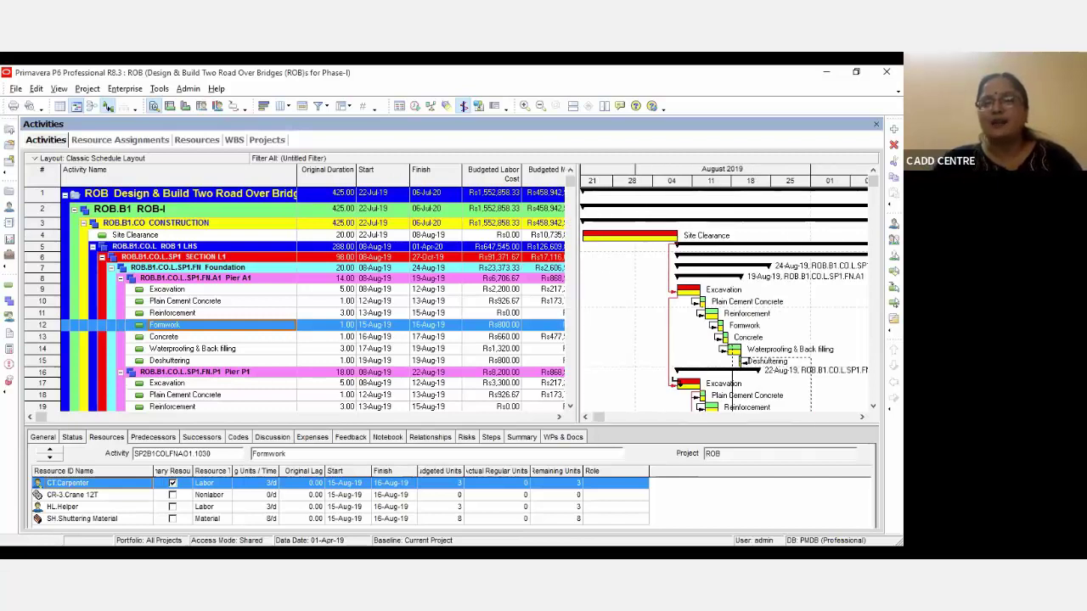
pyautogui.scroll(-4, 667, 374)
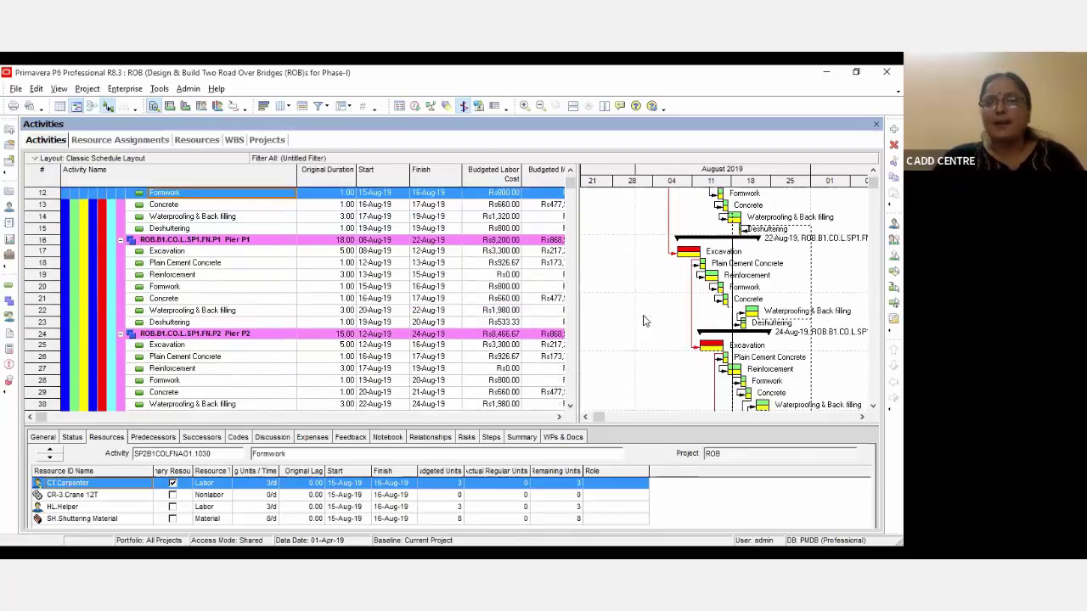
pyautogui.scroll(4, 416, 304)
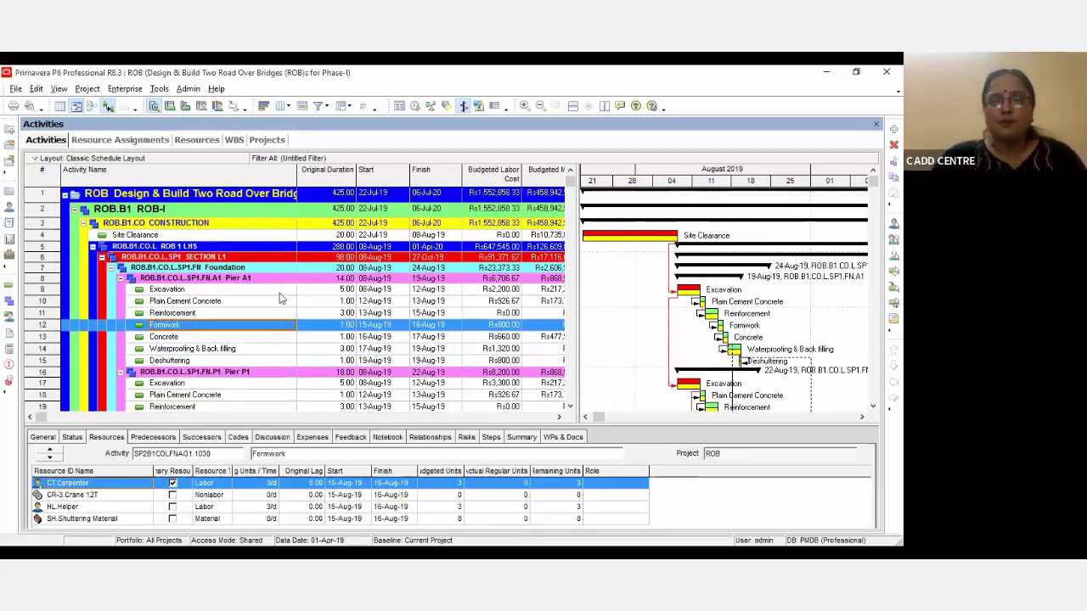
pyautogui.click(279, 290)
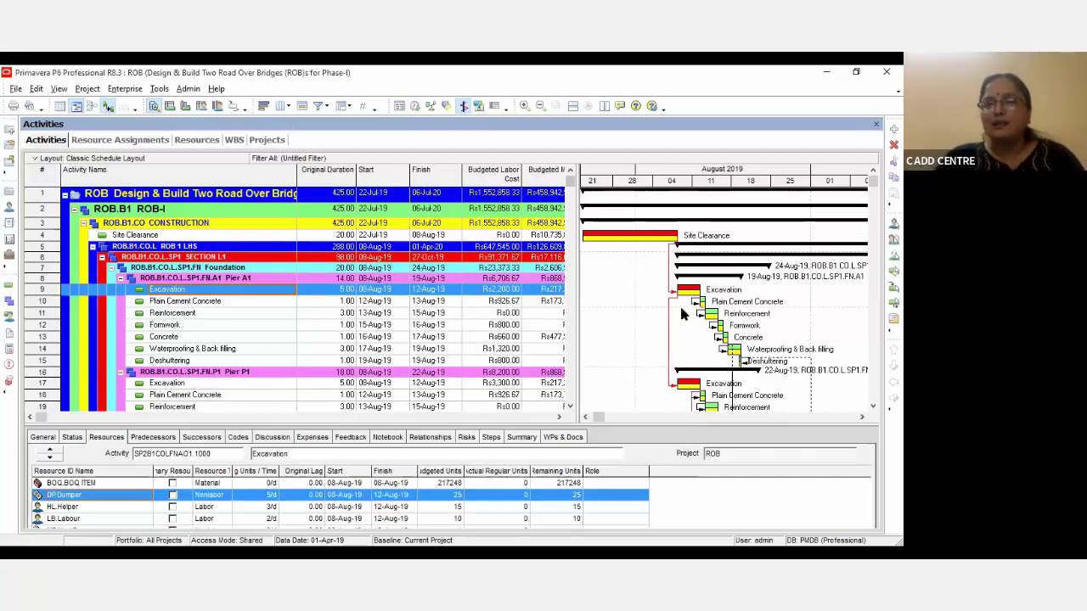
# Examine the activity network for ROB-I, Construction, Project Execution Plan and Mobilization, and return to the Gantt chart view
pyautogui.click(92, 106)
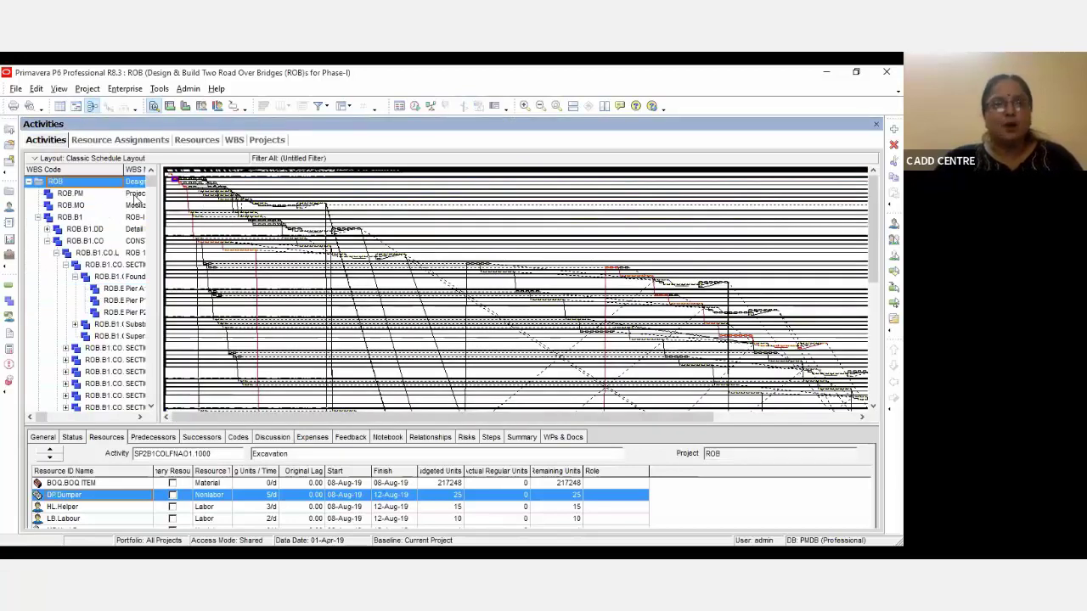
pyautogui.click(132, 217)
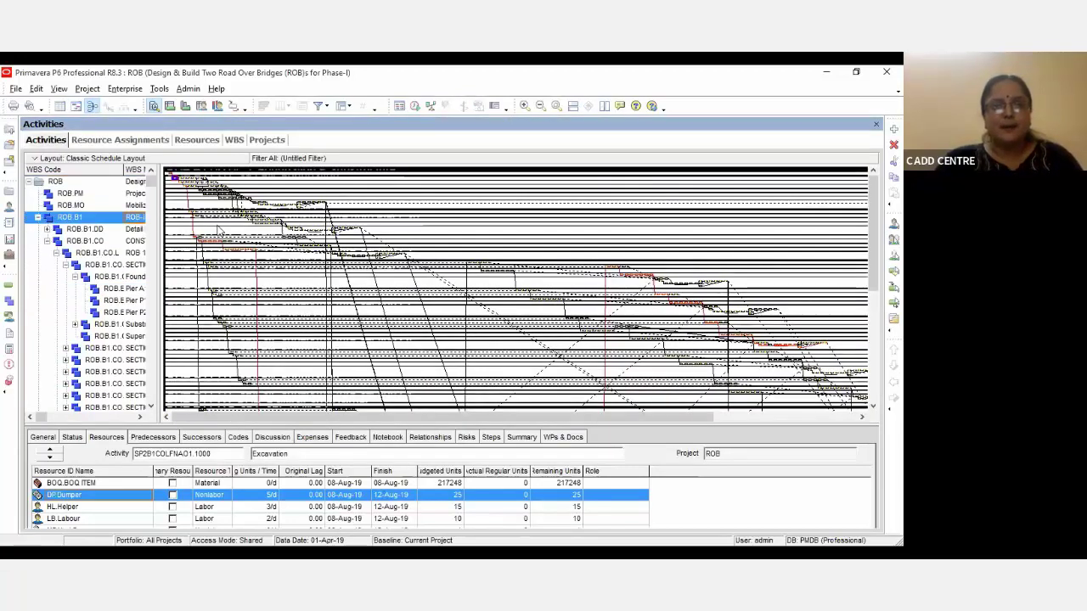
pyautogui.click(126, 240)
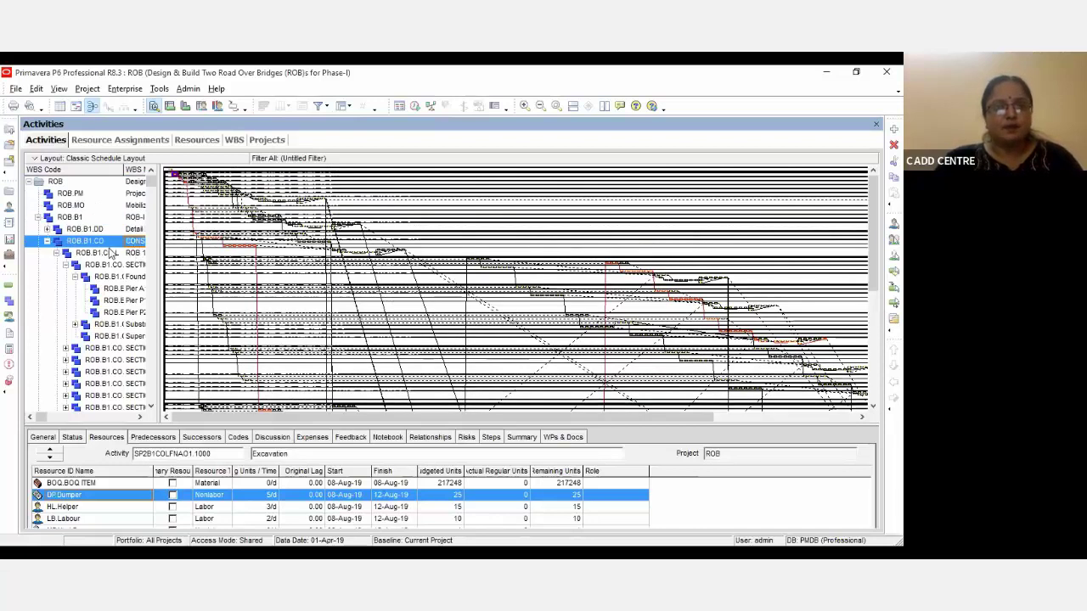
pyautogui.click(47, 242)
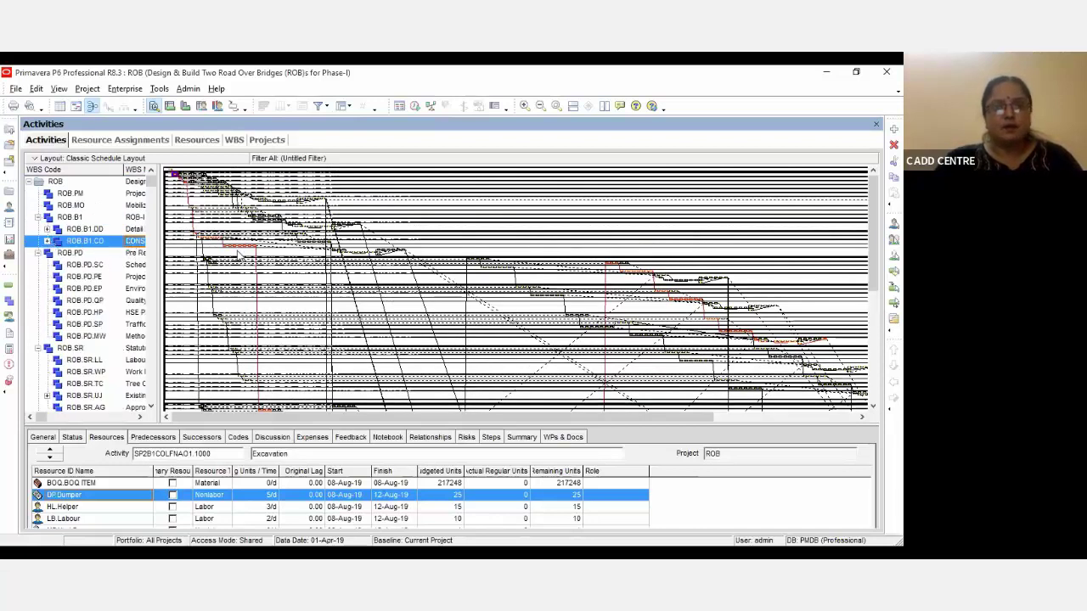
pyautogui.click(136, 347)
pyautogui.click(132, 279)
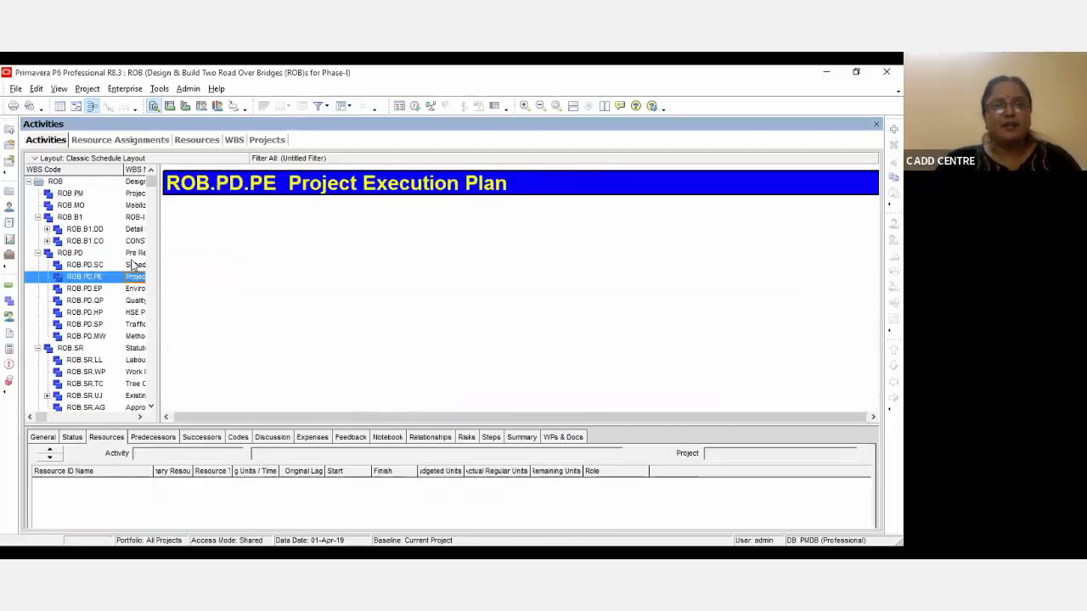
pyautogui.click(136, 206)
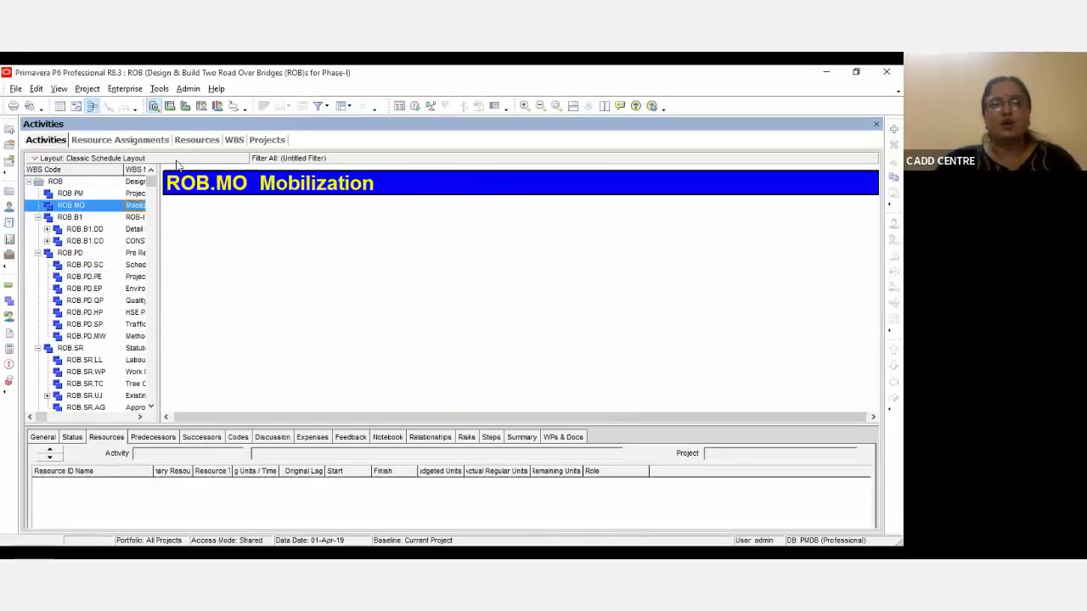
pyautogui.click(77, 107)
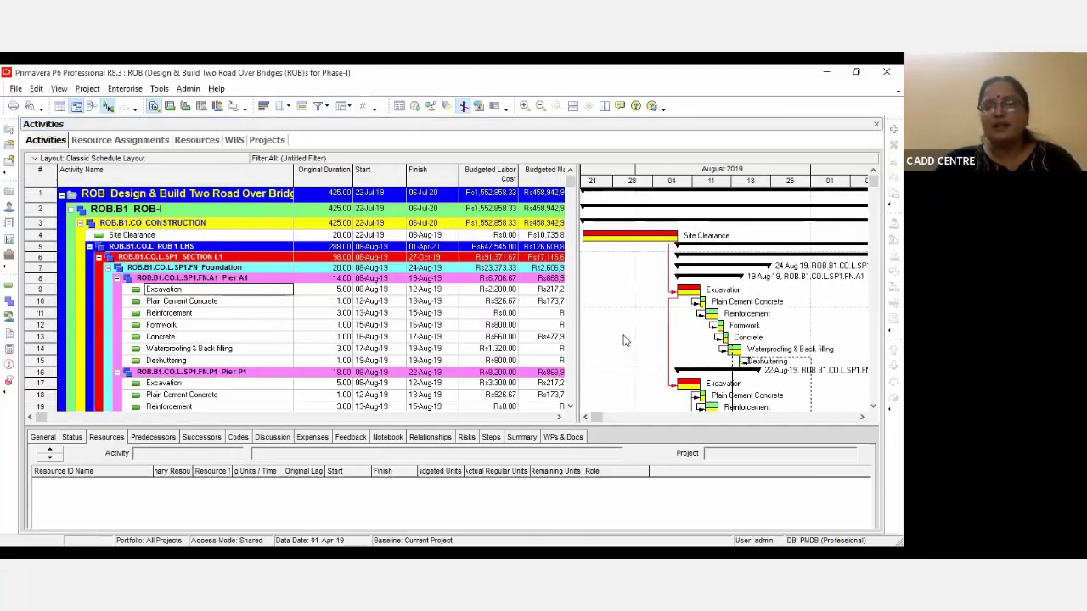
# Enlarge the activity table and examine Total Float from Pier A1's Reinforcement down to Pier P3's Excavation in Section L2
pyautogui.moveTo(672, 308); pyautogui.dragTo(849, 315)
pyautogui.click(726, 315)
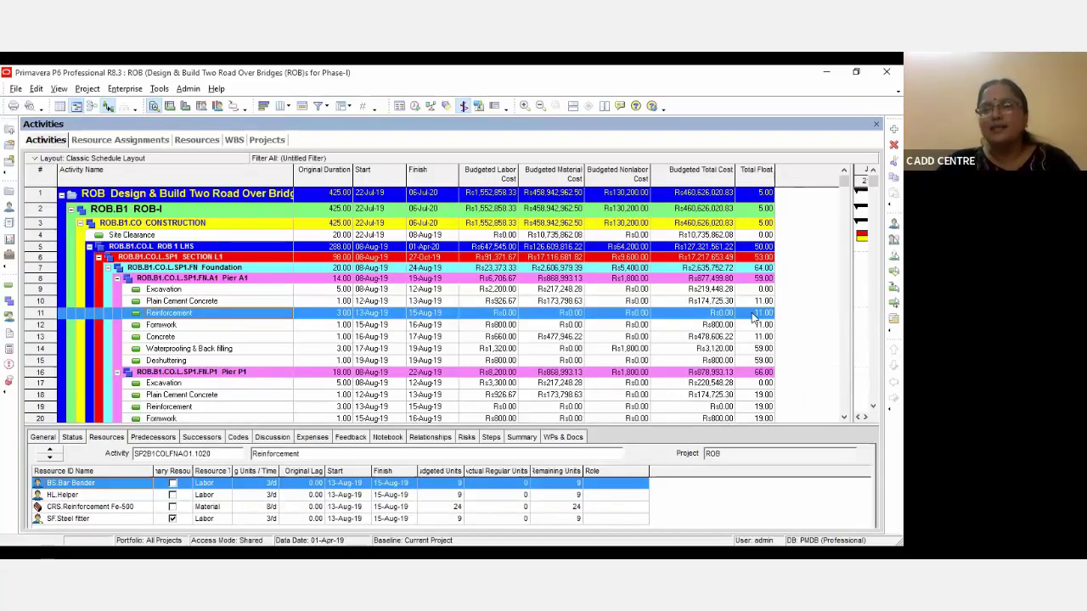
pyautogui.scroll(-1, 719, 348)
pyautogui.scroll(-7, 719, 348)
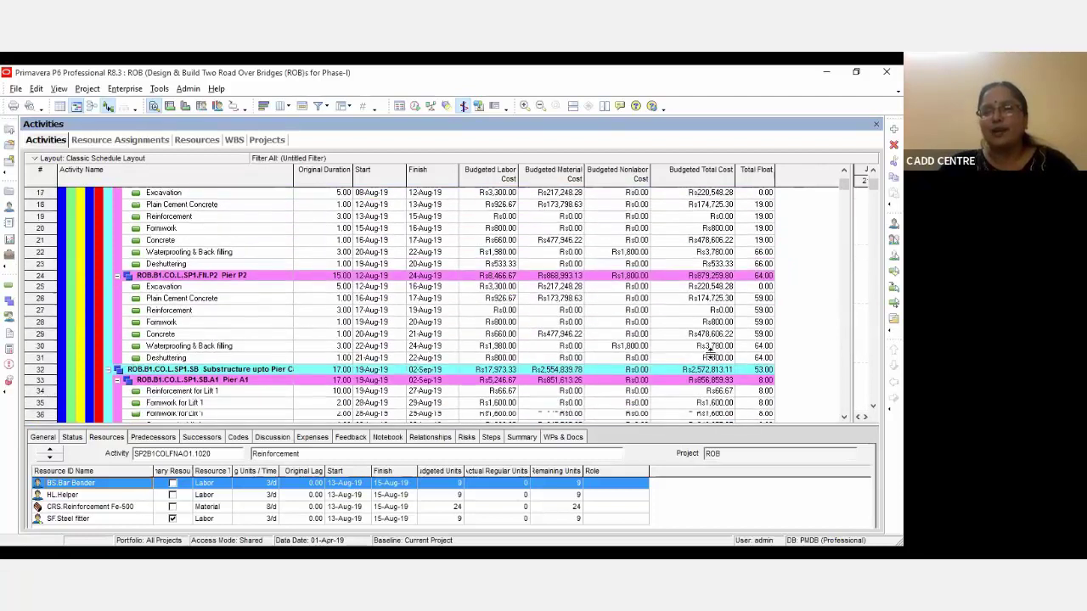
pyautogui.scroll(-7, 711, 355)
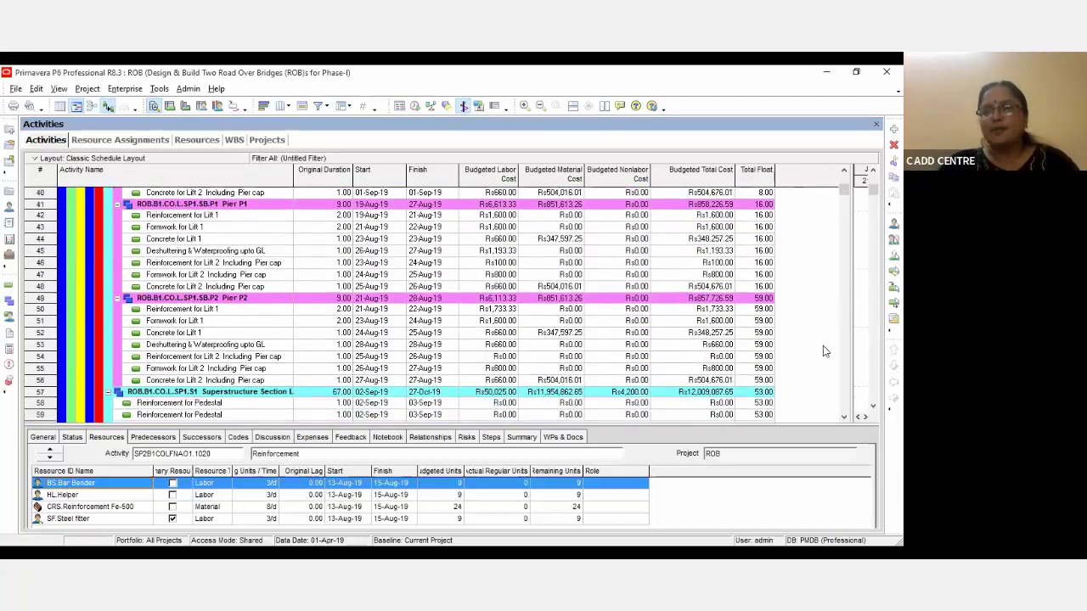
pyautogui.scroll(-9, 769, 357)
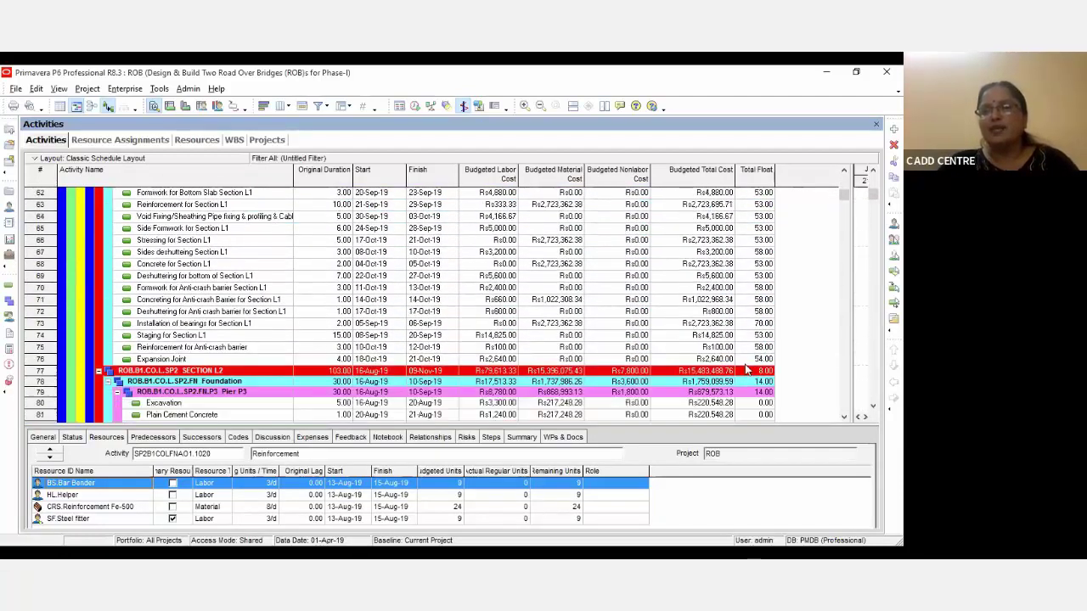
pyautogui.scroll(-2, 743, 366)
pyautogui.click(760, 261)
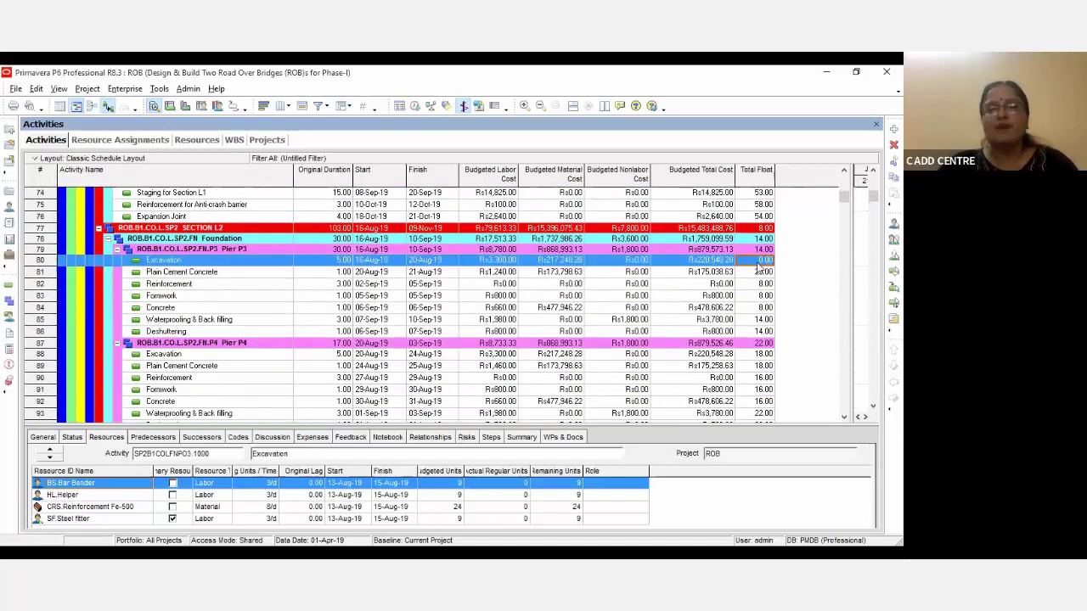
# Enlarge the Gantt chart area and examine the activity bars from Section L1's substructure back up to Site Clearance
pyautogui.scroll(-1, 688, 292)
pyautogui.scroll(4, 685, 298)
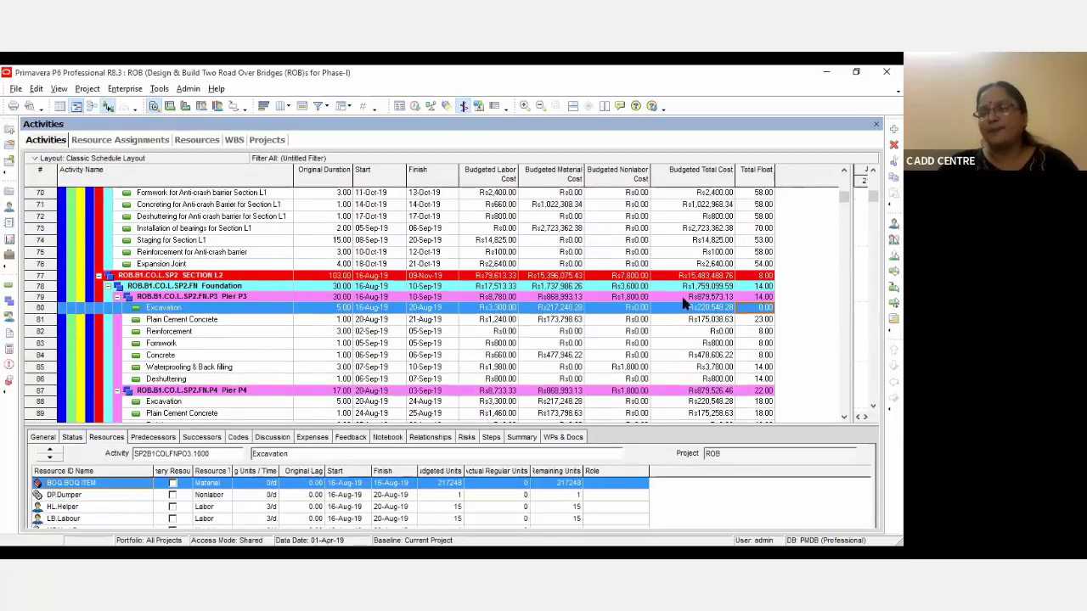
pyautogui.scroll(9, 679, 297)
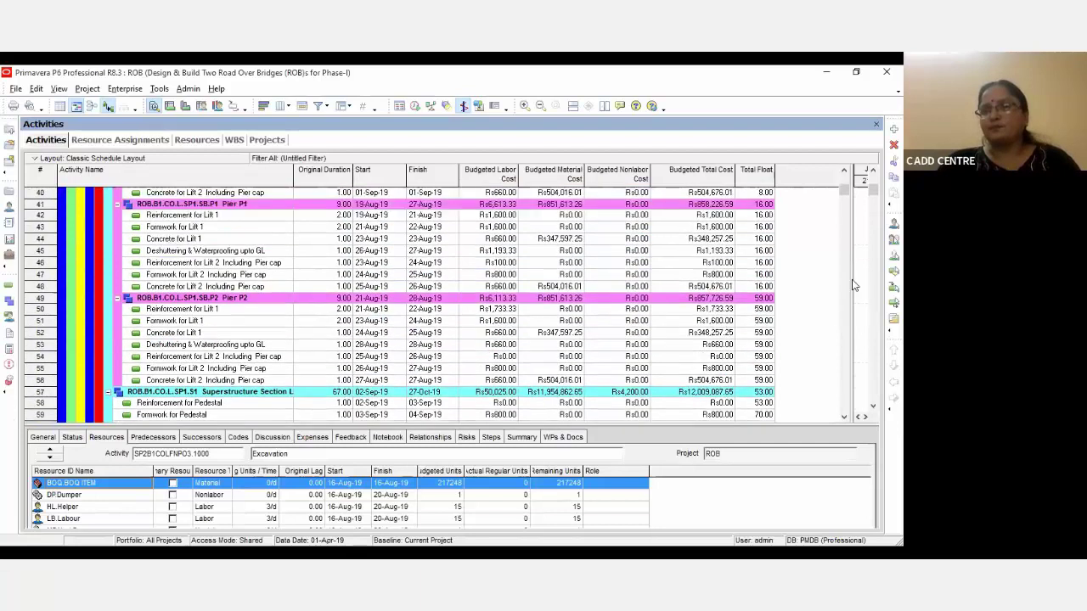
pyautogui.moveTo(851, 280); pyautogui.dragTo(431, 290)
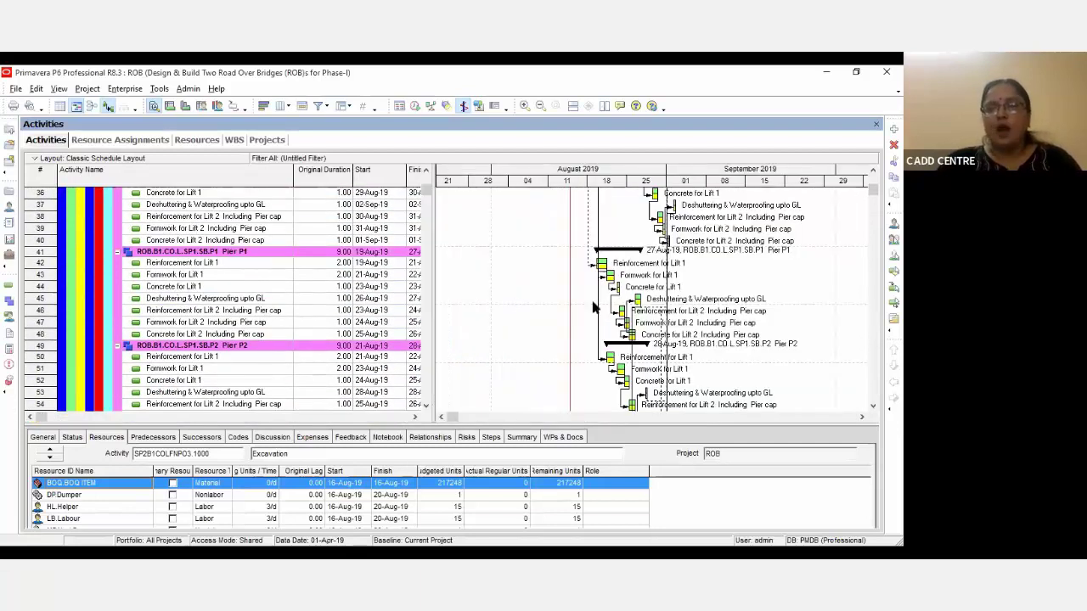
pyautogui.scroll(2, 586, 310)
pyautogui.scroll(4, 572, 316)
pyautogui.scroll(3, 485, 279)
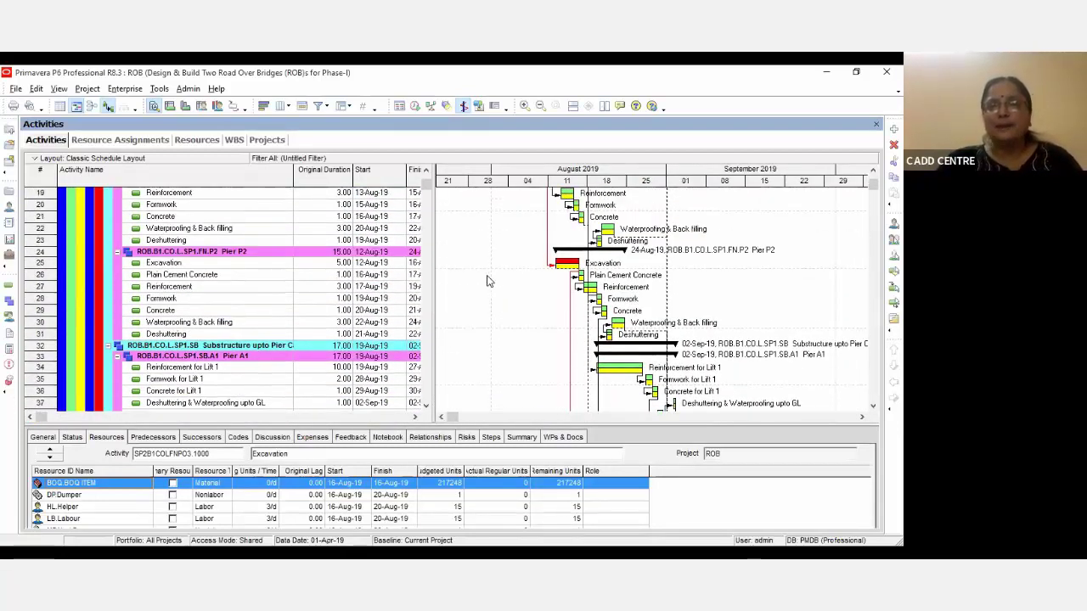
pyautogui.scroll(1, 465, 290)
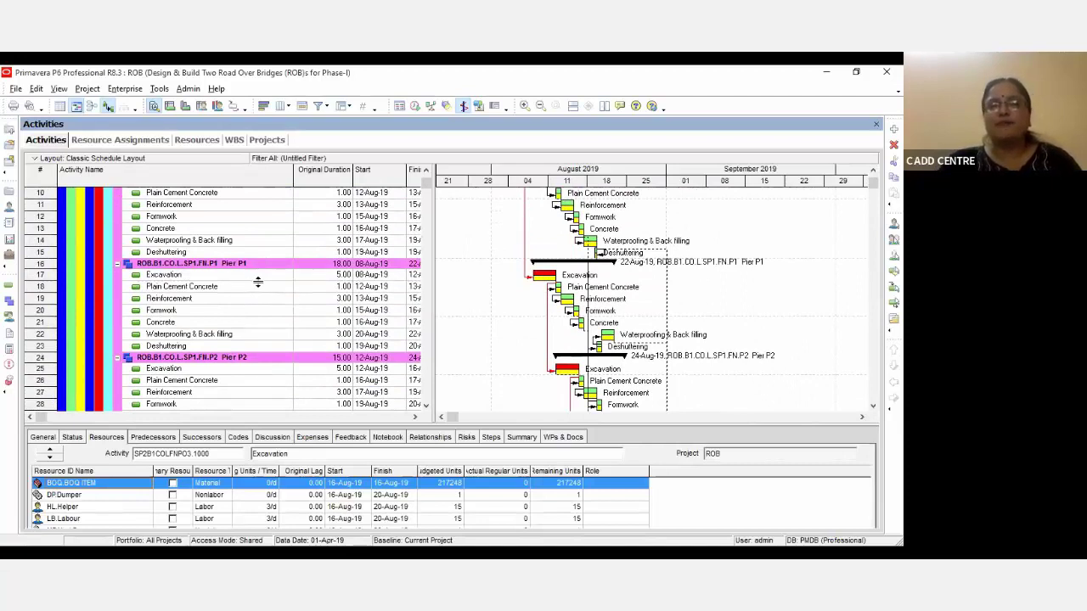
pyautogui.scroll(3, 293, 301)
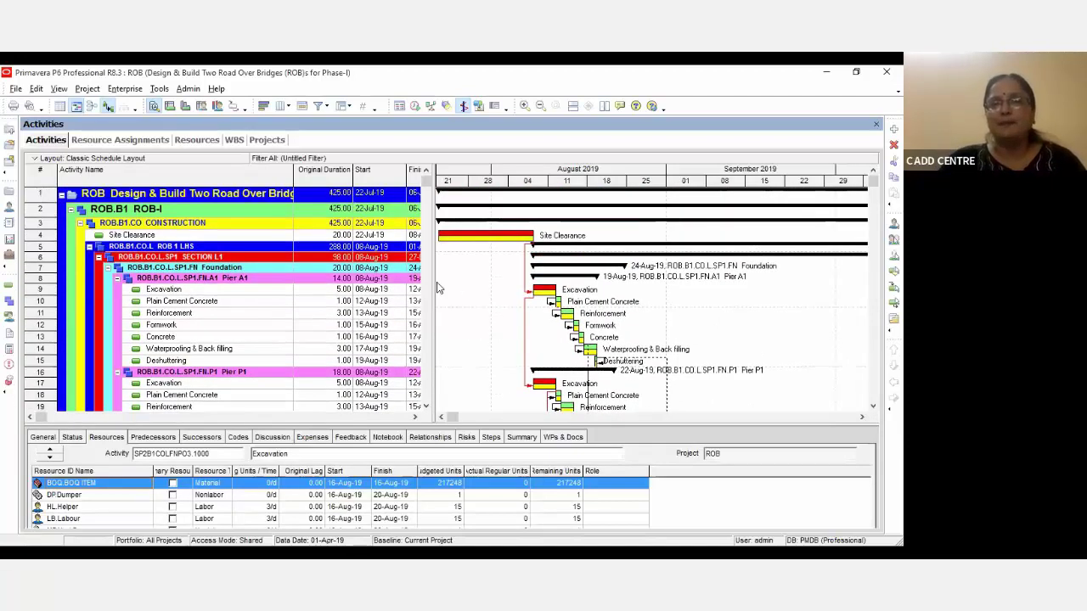
# Widen the activity table to include Budgeted Labor Cost and view the resources of Pier A1's Plain Cement Concrete and Concrete activities
pyautogui.moveTo(454, 282); pyautogui.dragTo(531, 286)
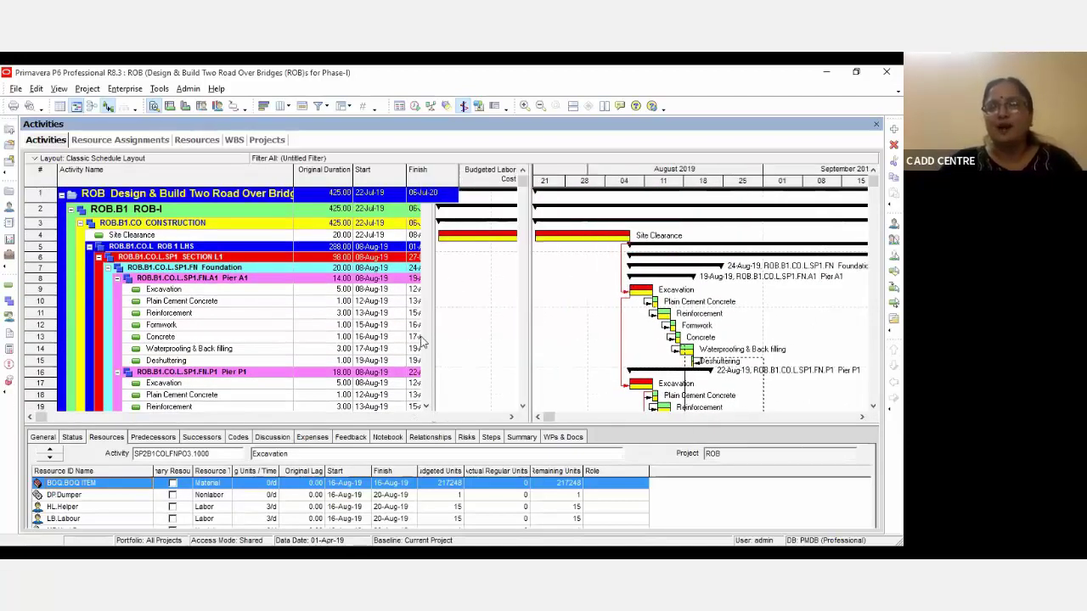
pyautogui.click(231, 302)
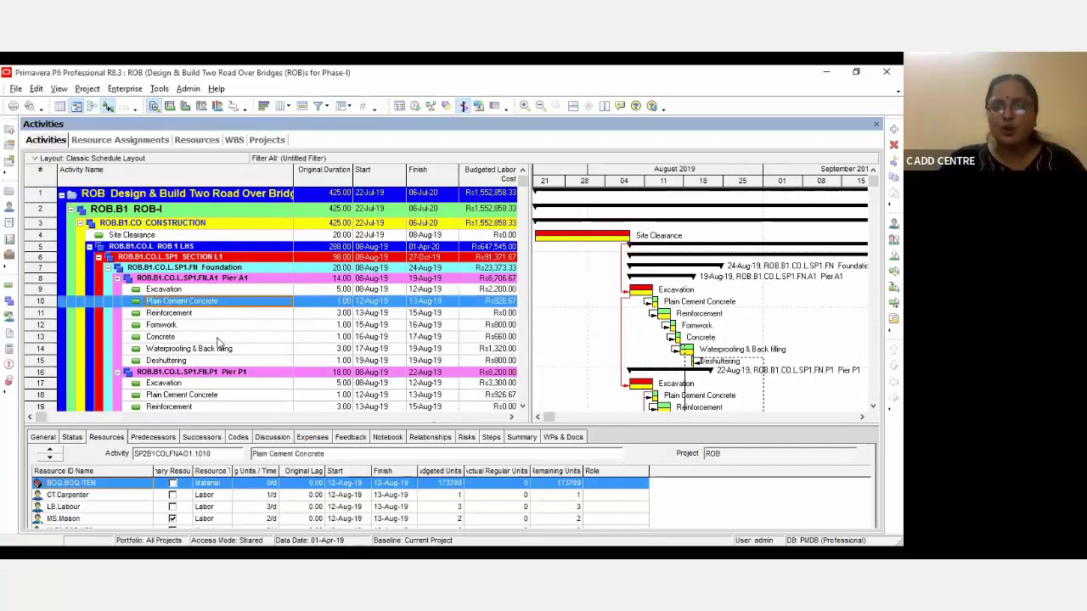
pyautogui.click(227, 339)
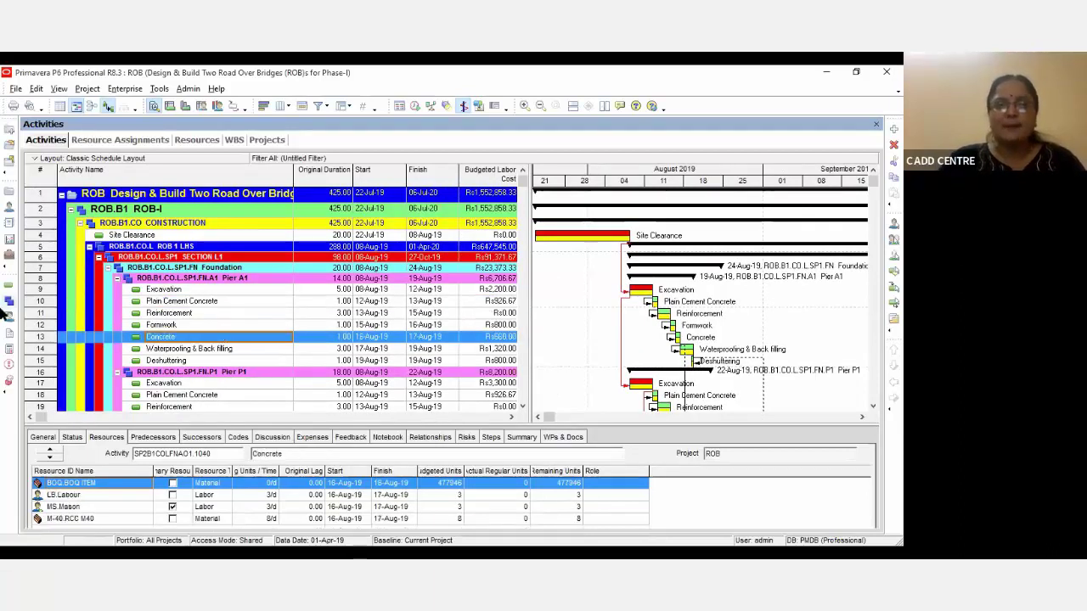
# Open the resource assignments and review the monthly budgeted units from the labor and equipment resources down to the materials
pyautogui.click(9, 316)
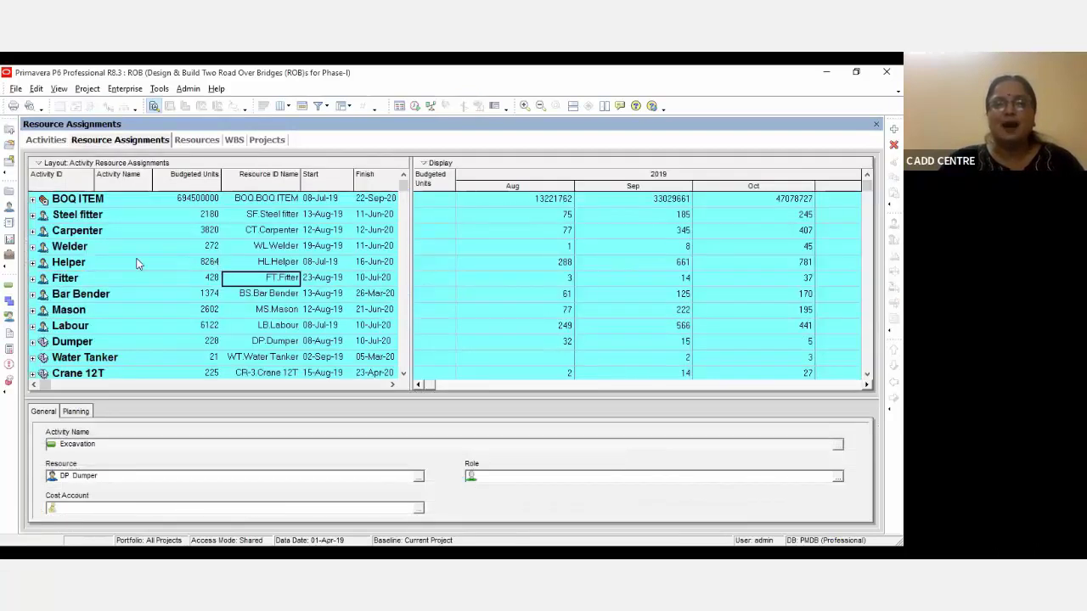
pyautogui.scroll(-1, 164, 303)
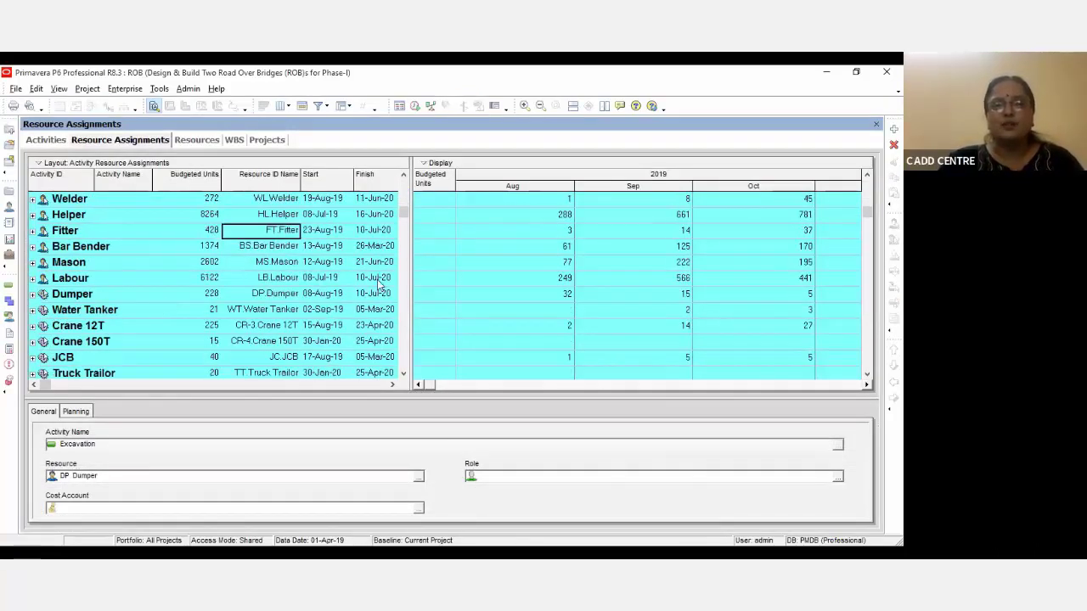
pyautogui.moveTo(358, 287); pyautogui.dragTo(358, 287)
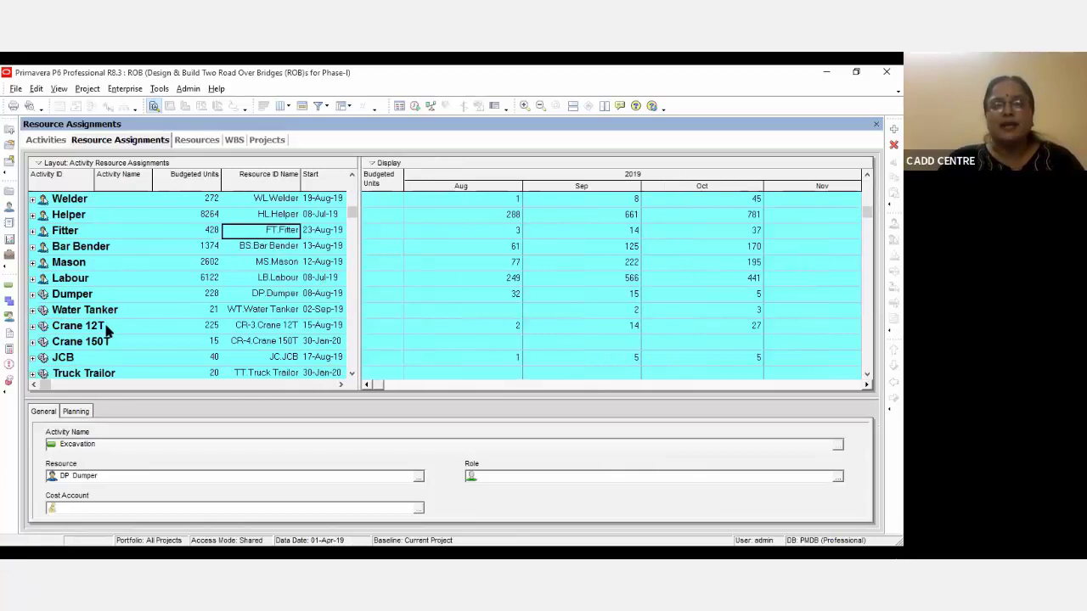
pyautogui.scroll(-4, 109, 331)
pyautogui.scroll(-2, 107, 343)
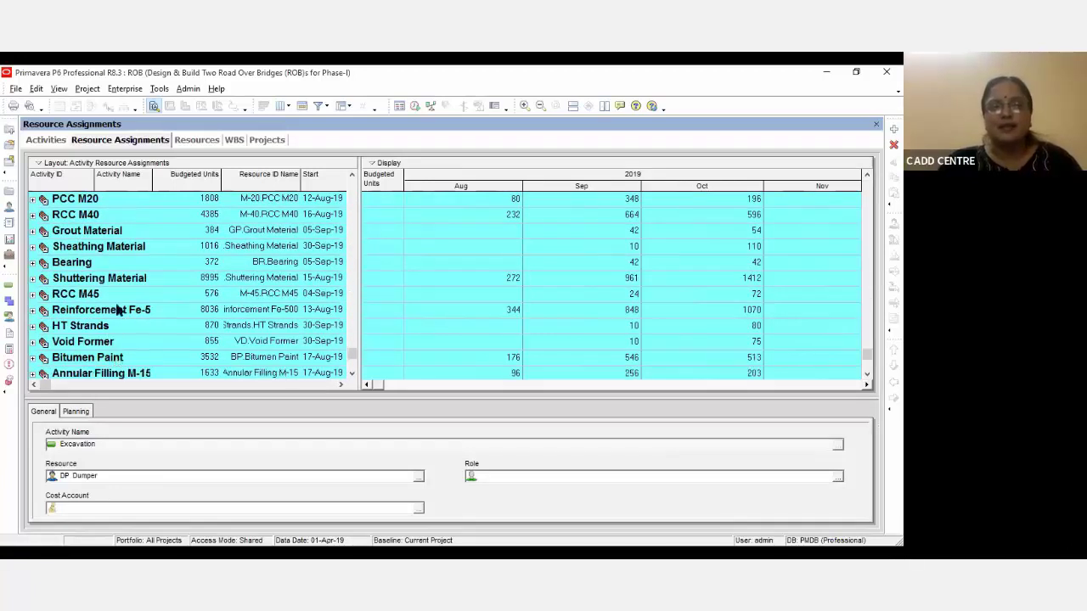
# Check the RCC M40 material's budgeted units for August, September and October 2019
pyautogui.click(125, 215)
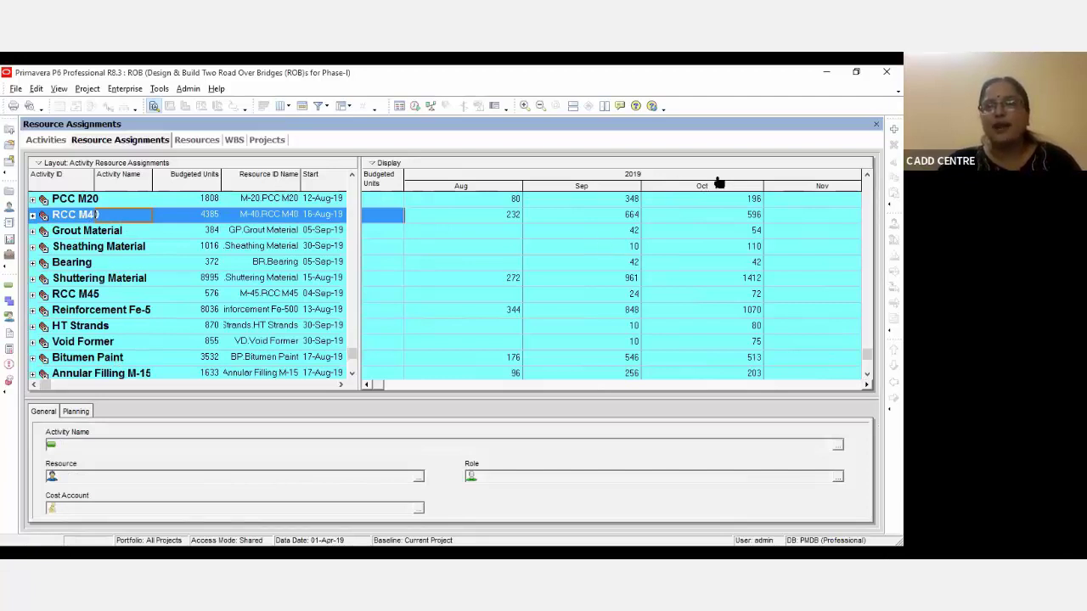
pyautogui.click(494, 215)
pyautogui.click(565, 225)
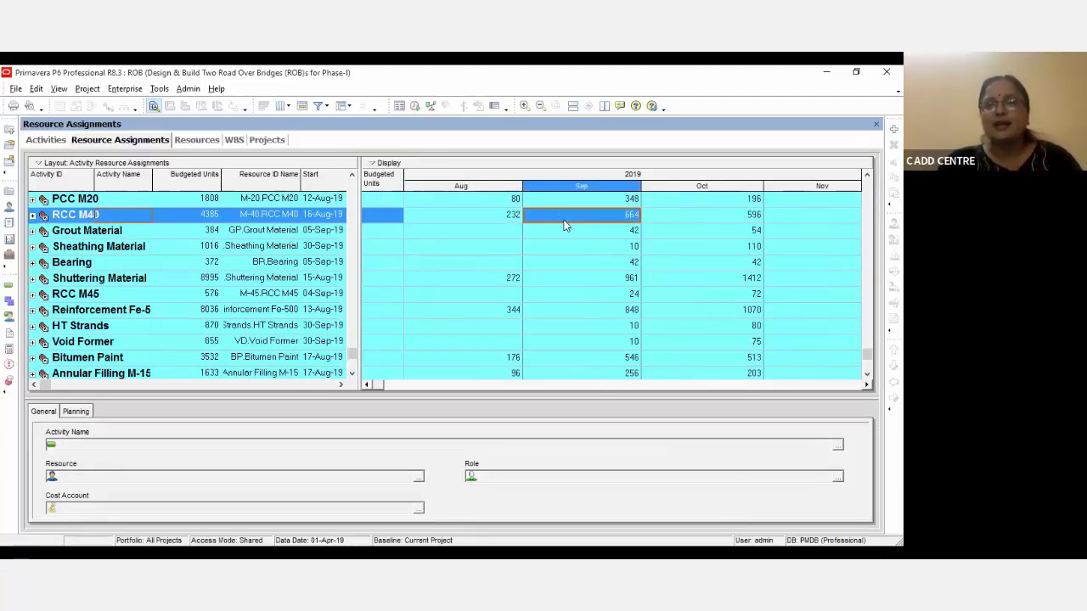
pyautogui.click(679, 216)
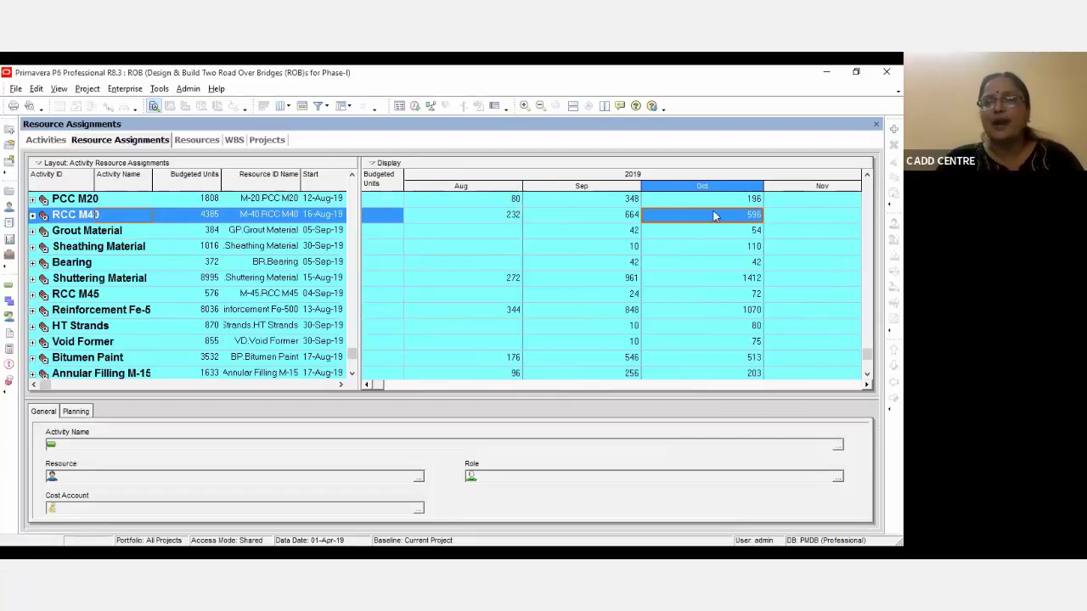
# Review the monthly budgeted units of Shuttering Material, Carpenter and Steel fitter
pyautogui.click(94, 278)
pyautogui.scroll(-1, 95, 284)
pyautogui.scroll(4, 96, 294)
pyautogui.scroll(4, 96, 294)
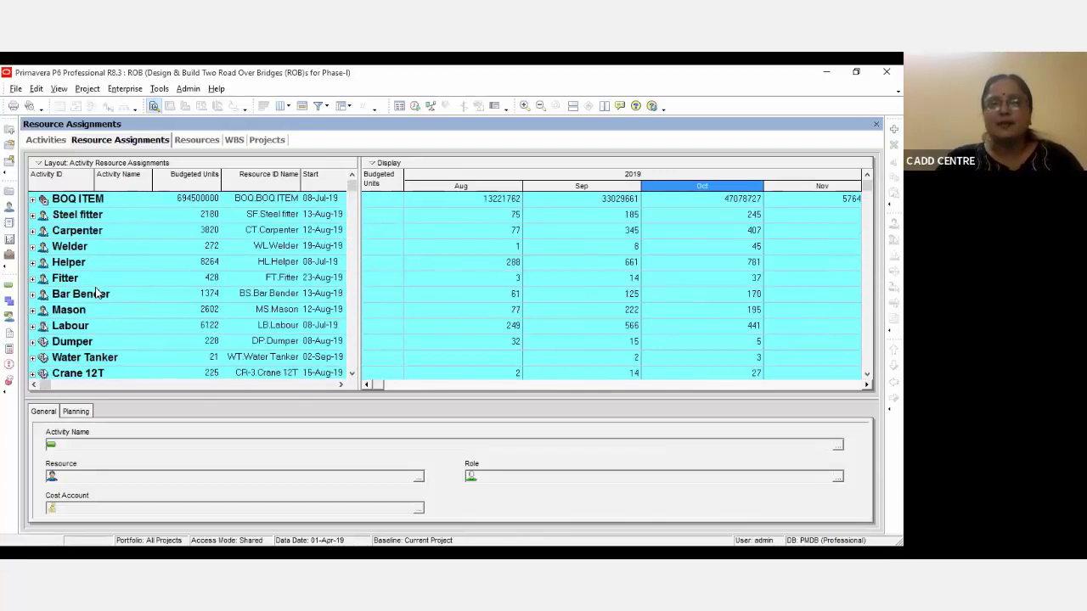
pyautogui.click(79, 232)
pyautogui.click(81, 216)
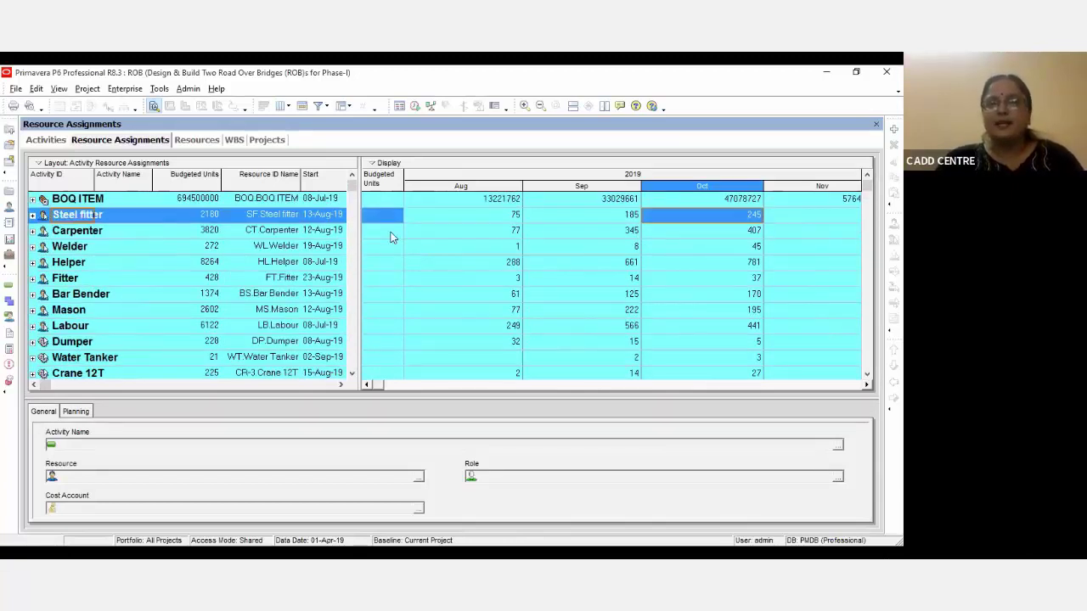
pyautogui.scroll(-1, 590, 216)
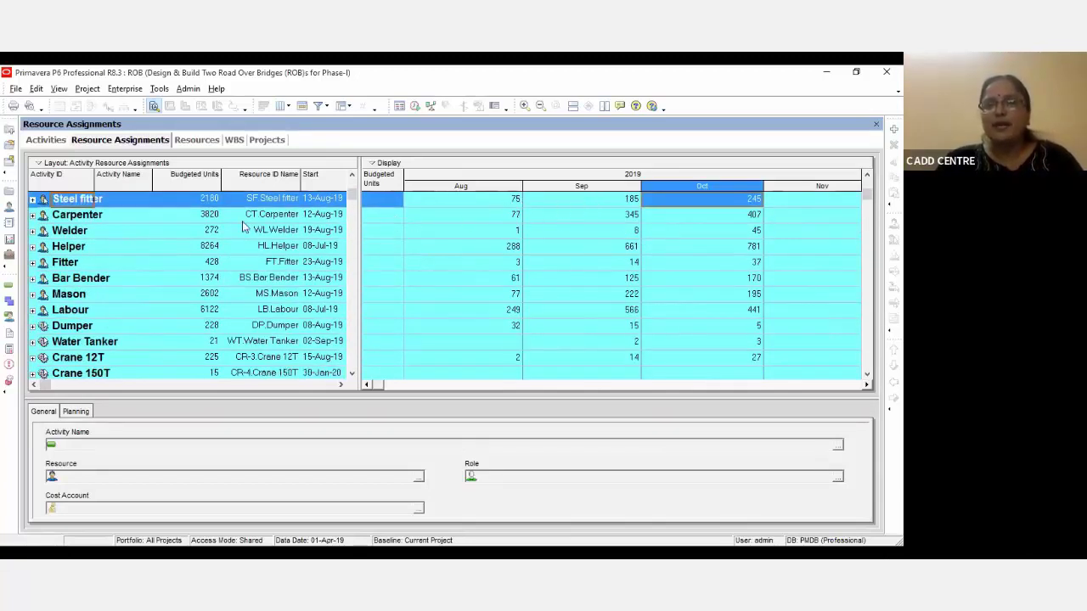
# Set the resource spreadsheet's timescale date interval to Month/Week and bring October 2019 into view
pyautogui.rightClick(451, 167)
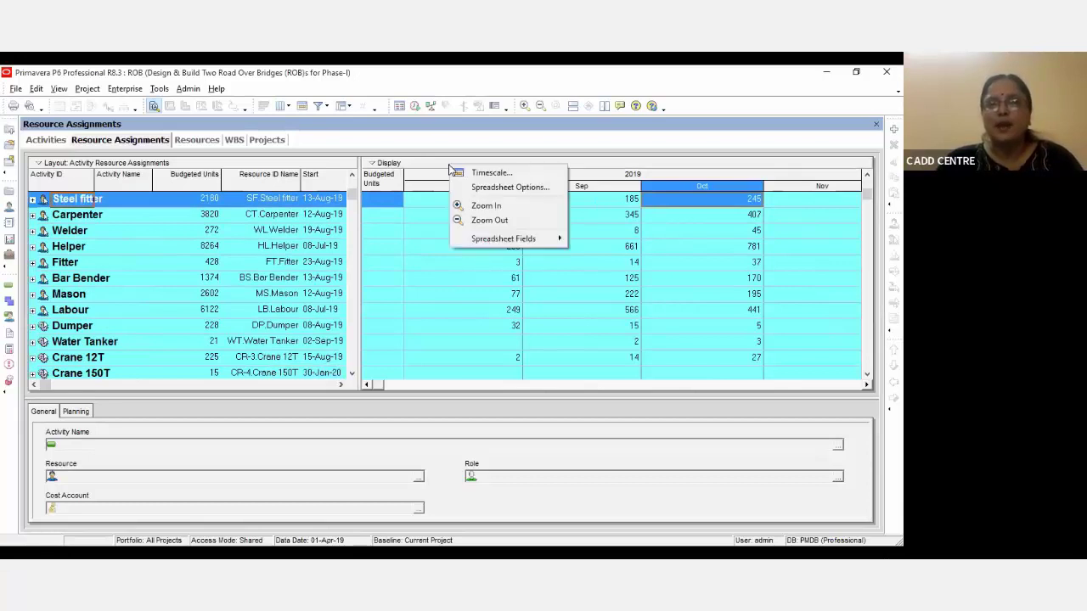
pyautogui.click(491, 172)
pyautogui.click(469, 351)
pyautogui.click(436, 384)
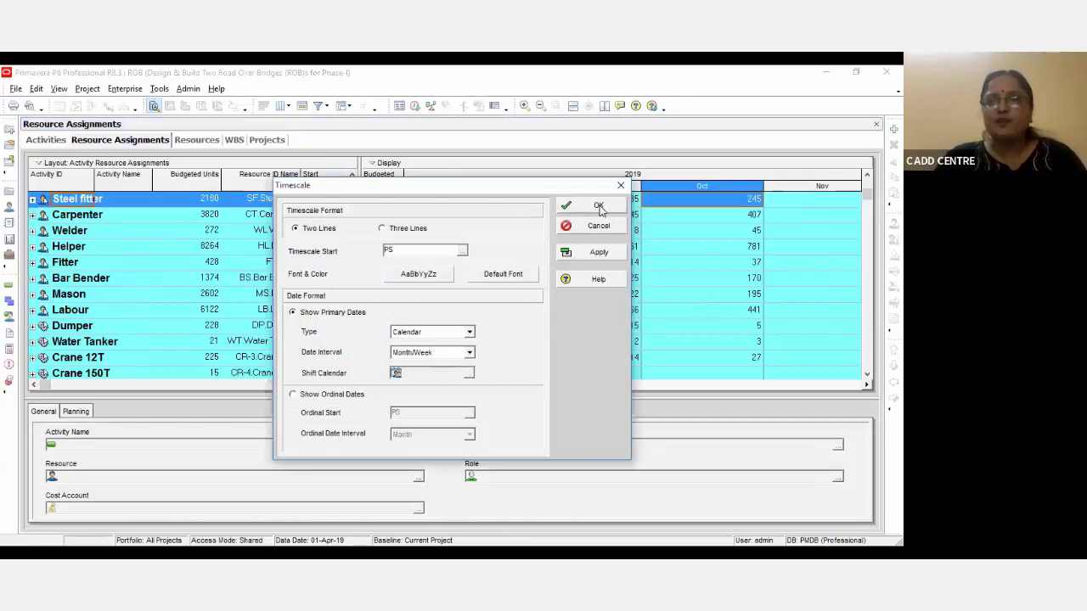
pyautogui.click(597, 206)
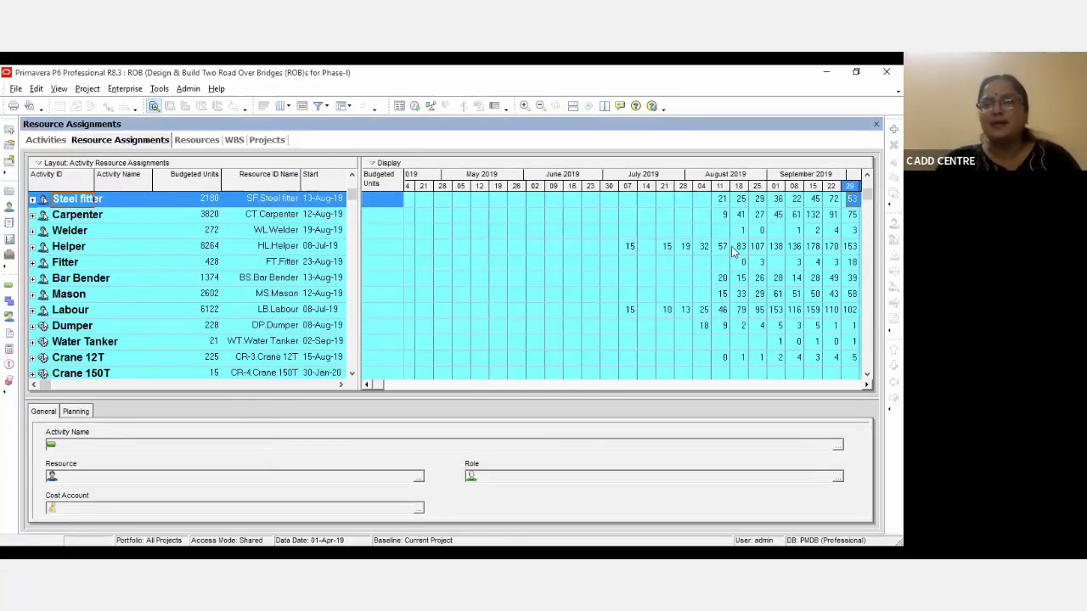
pyautogui.click(866, 384)
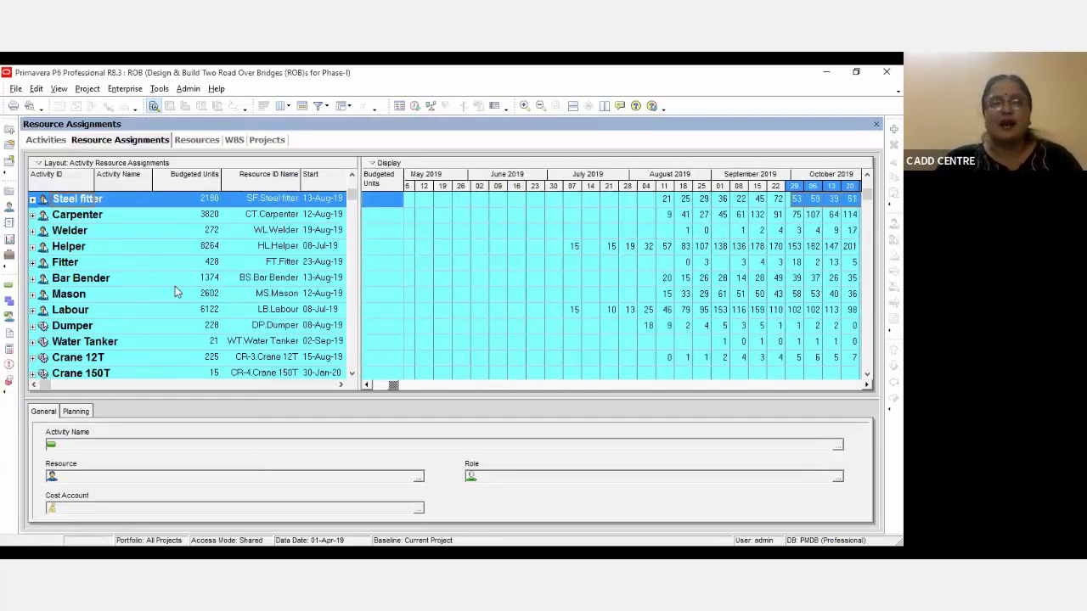
# Expand the Carpenter resource and examine its activities' budgeted units for the week of 25 August 2019
pyautogui.click(33, 215)
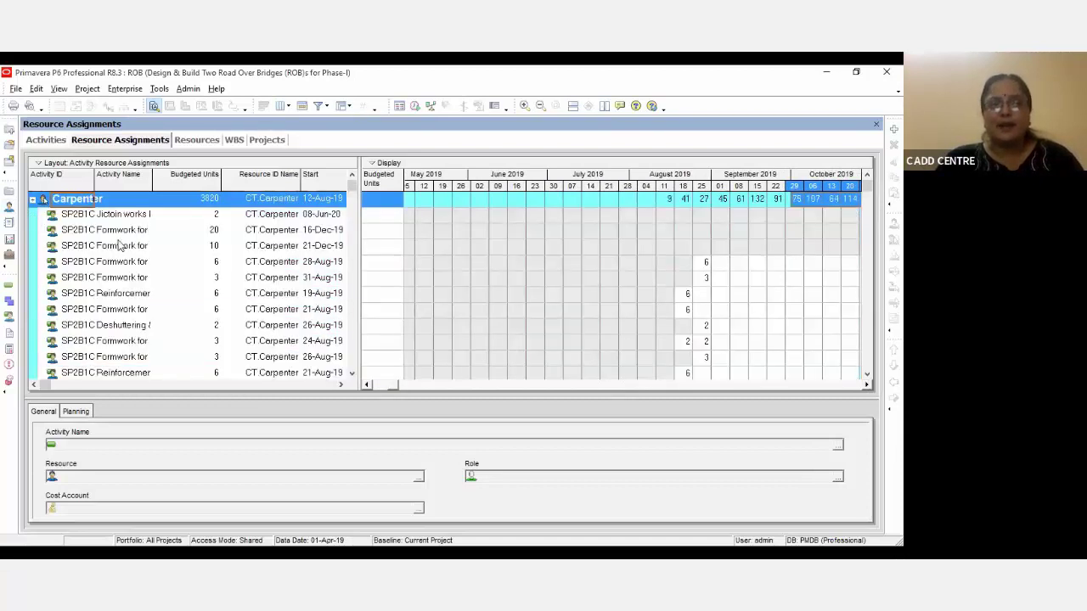
pyautogui.click(704, 202)
pyautogui.click(706, 264)
pyautogui.click(705, 279)
pyautogui.scroll(-1, 705, 301)
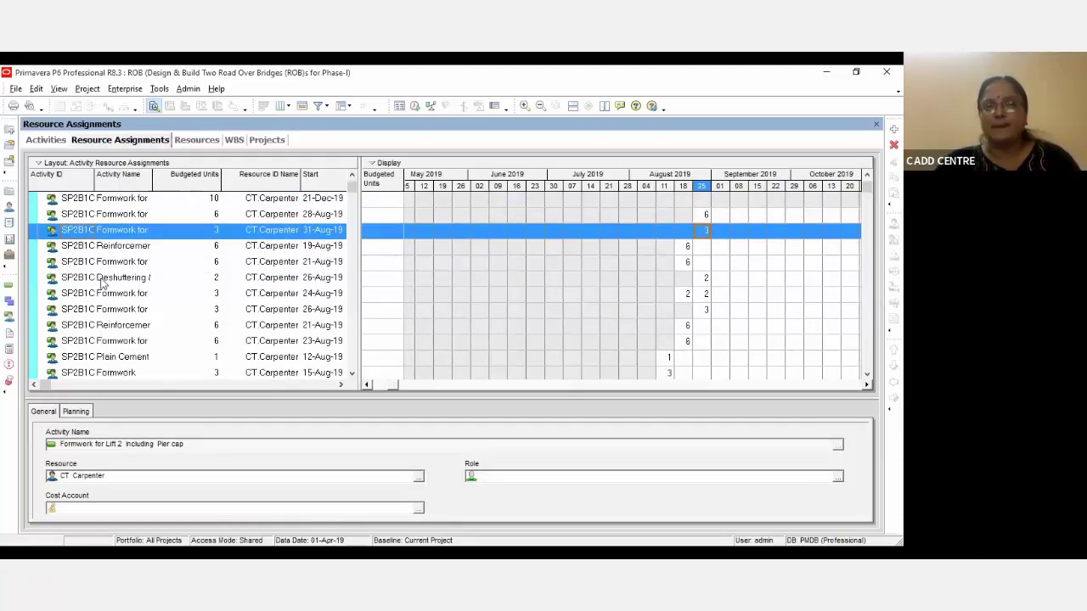
pyautogui.scroll(1, 102, 273)
pyautogui.scroll(1, 212, 252)
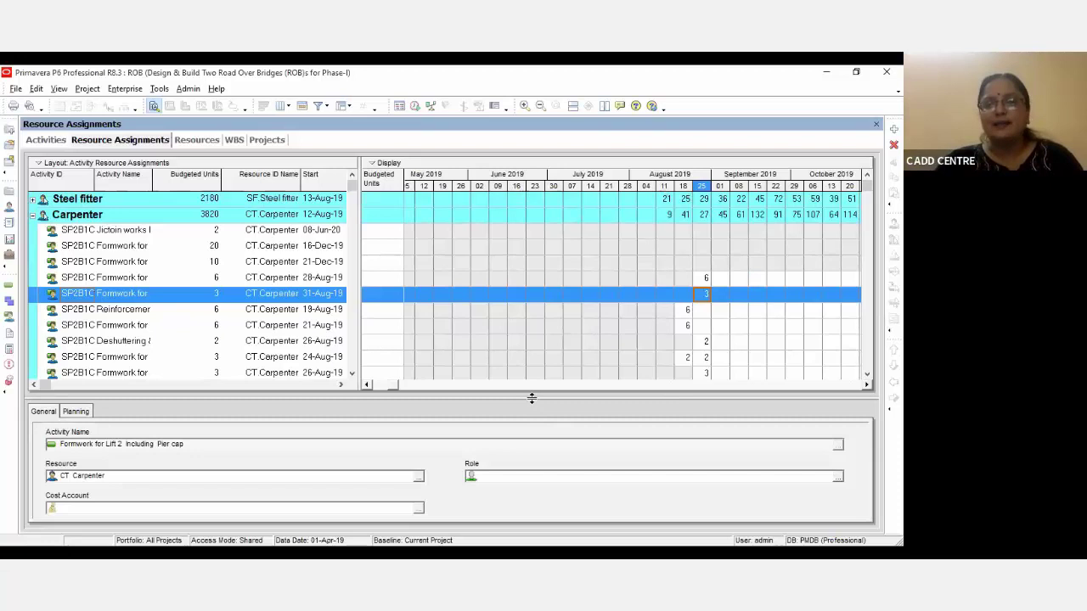
# Enlarge the assignments table, examine the Carpenter's Formwork for Lift 1 and lane marking assignments, and collapse the Carpenter group
pyautogui.moveTo(525, 433); pyautogui.dragTo(527, 485)
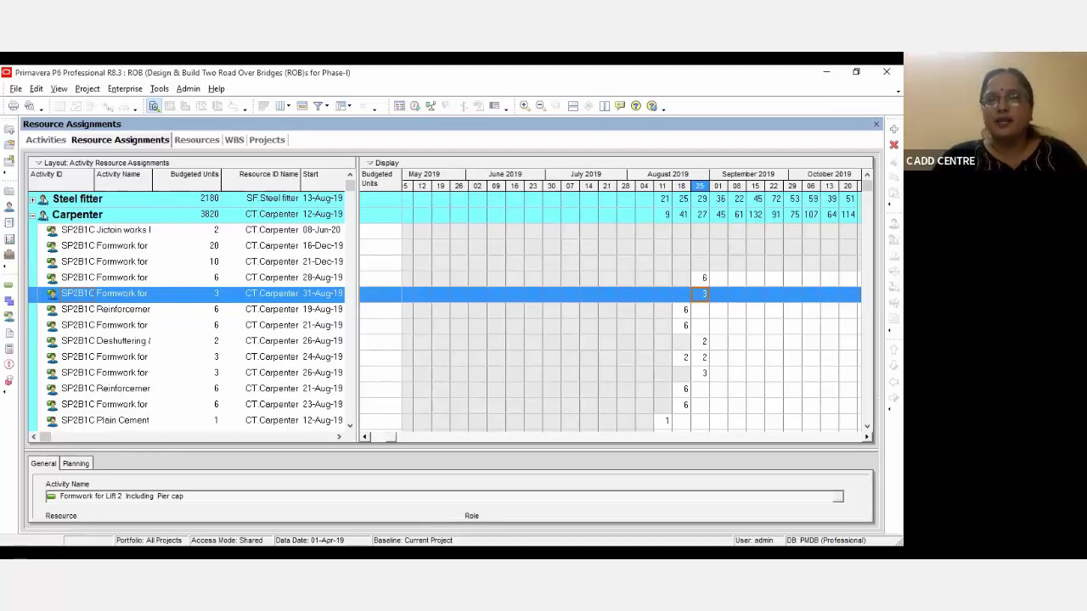
pyautogui.click(134, 280)
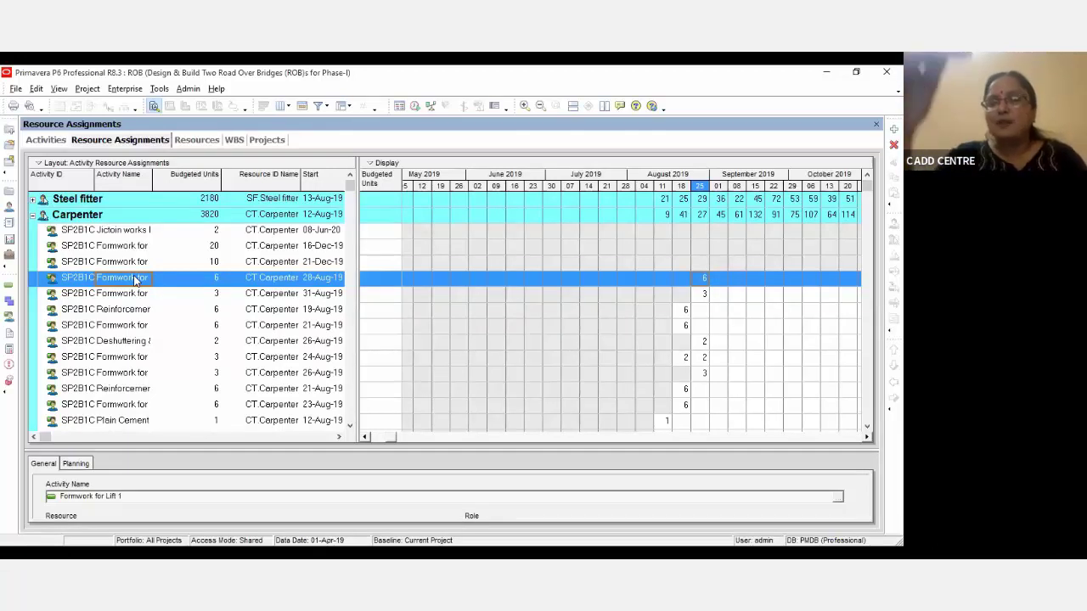
pyautogui.click(718, 325)
pyautogui.scroll(-1, 756, 327)
pyautogui.scroll(2, 751, 334)
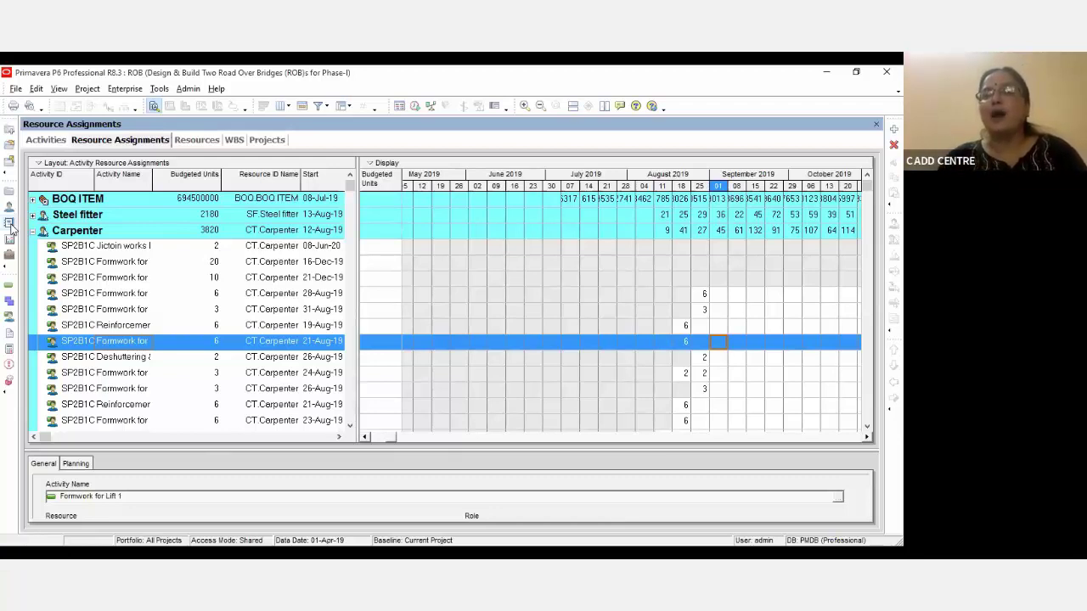
pyautogui.click(136, 248)
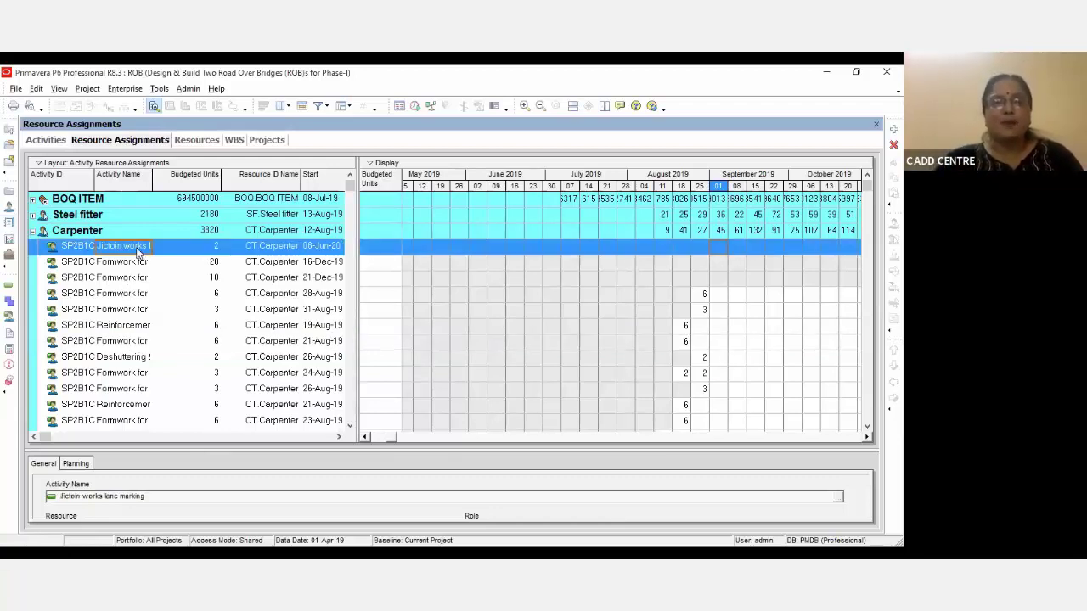
pyautogui.click(34, 233)
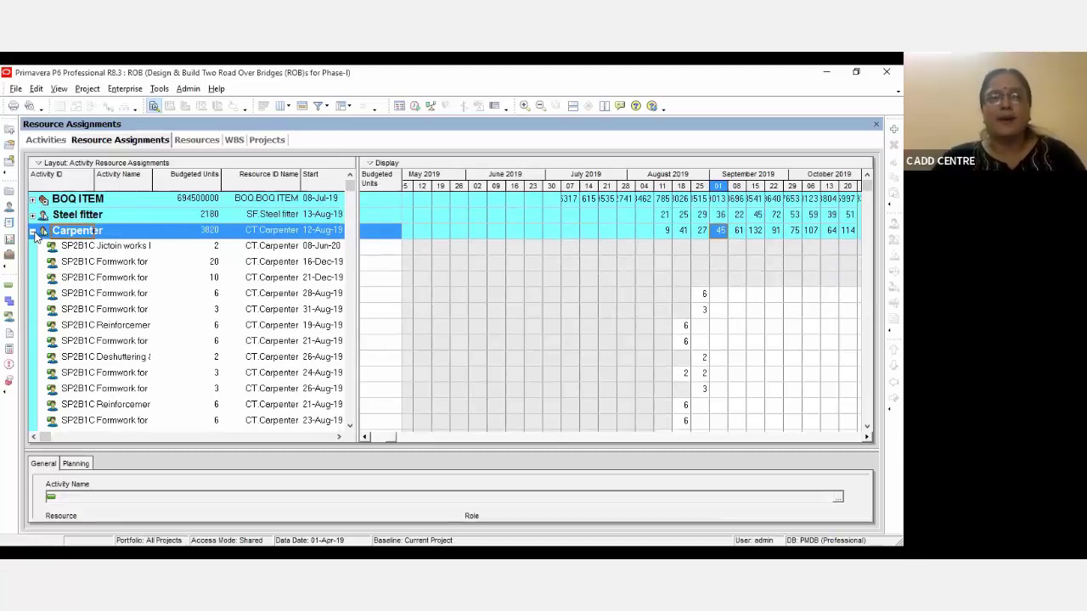
pyautogui.click(33, 232)
# Replace Budgeted Units with Budgeted Cost as the assignment spreadsheet's displayed field, choosing it from the ungrouped list of available options
pyautogui.rightClick(389, 183)
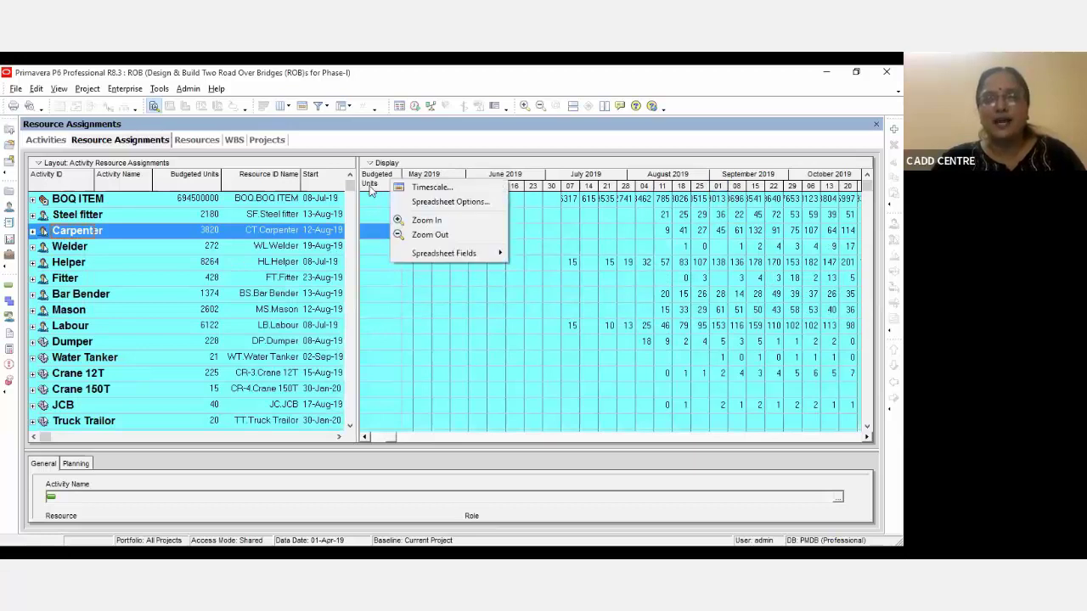
pyautogui.moveTo(491, 254)
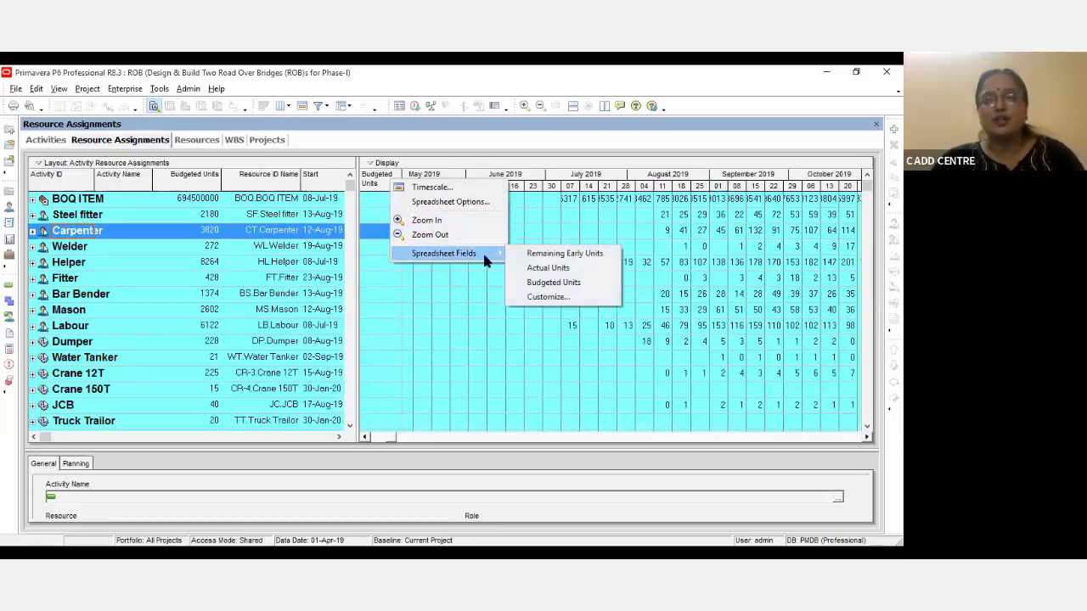
pyautogui.click(531, 297)
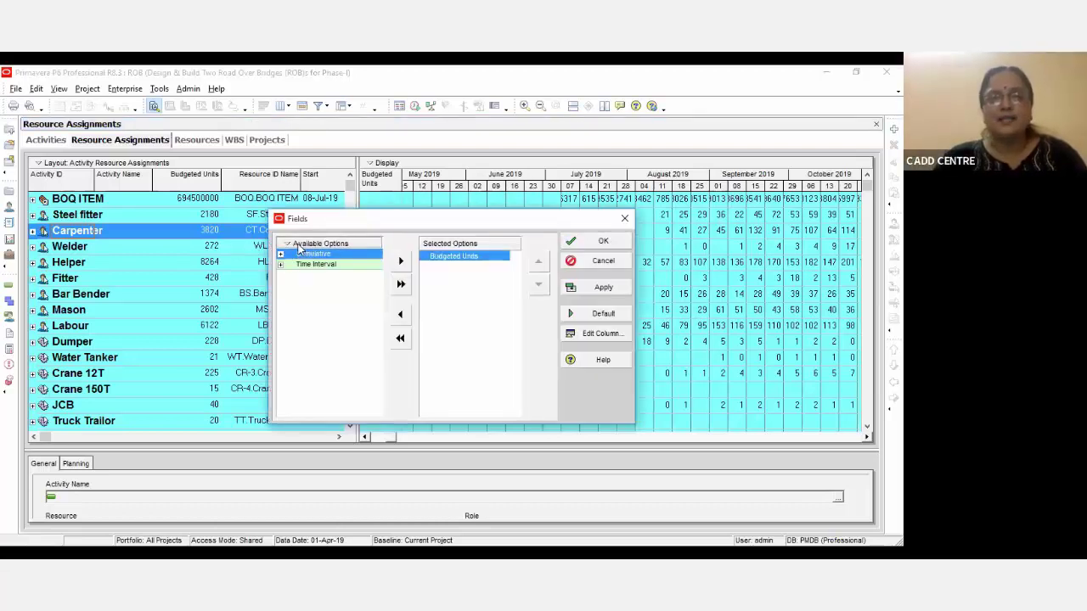
pyautogui.rightClick(299, 248)
pyautogui.moveTo(357, 295)
pyautogui.click(424, 312)
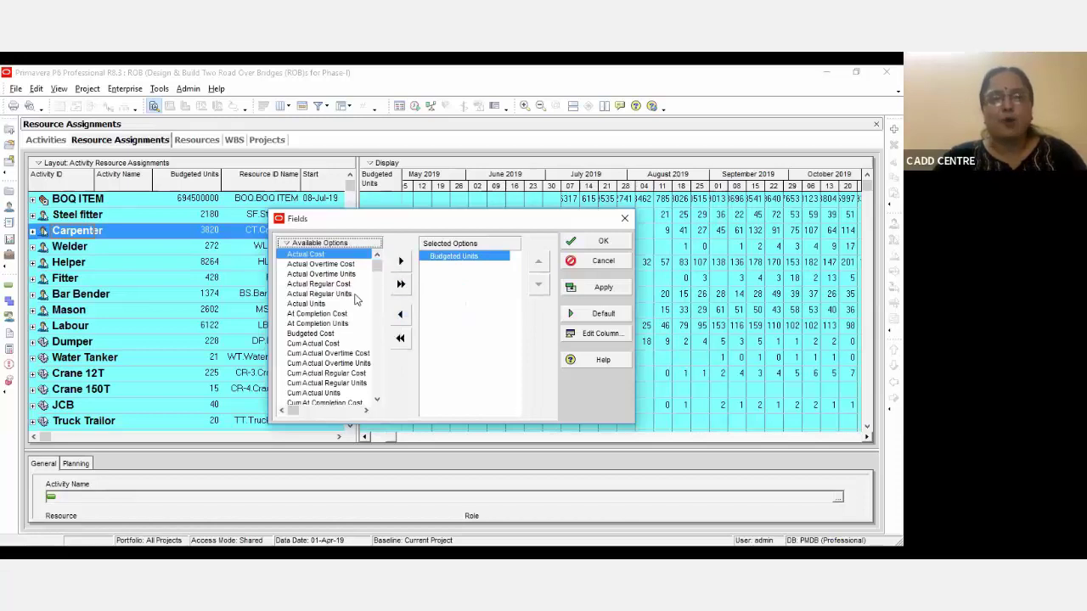
pyautogui.click(325, 334)
pyautogui.click(401, 261)
pyautogui.click(400, 315)
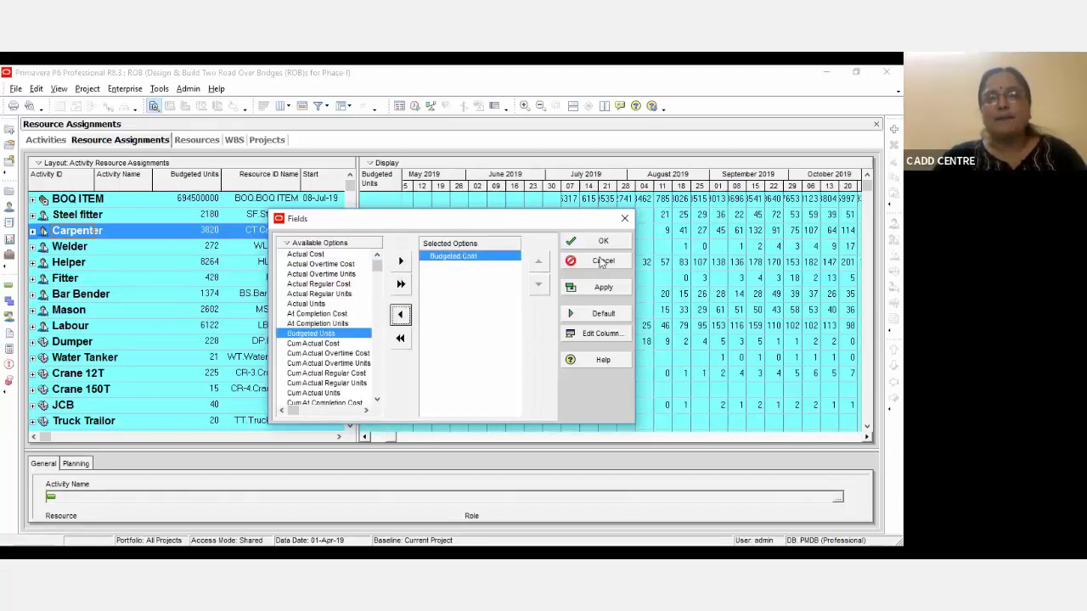
pyautogui.click(597, 241)
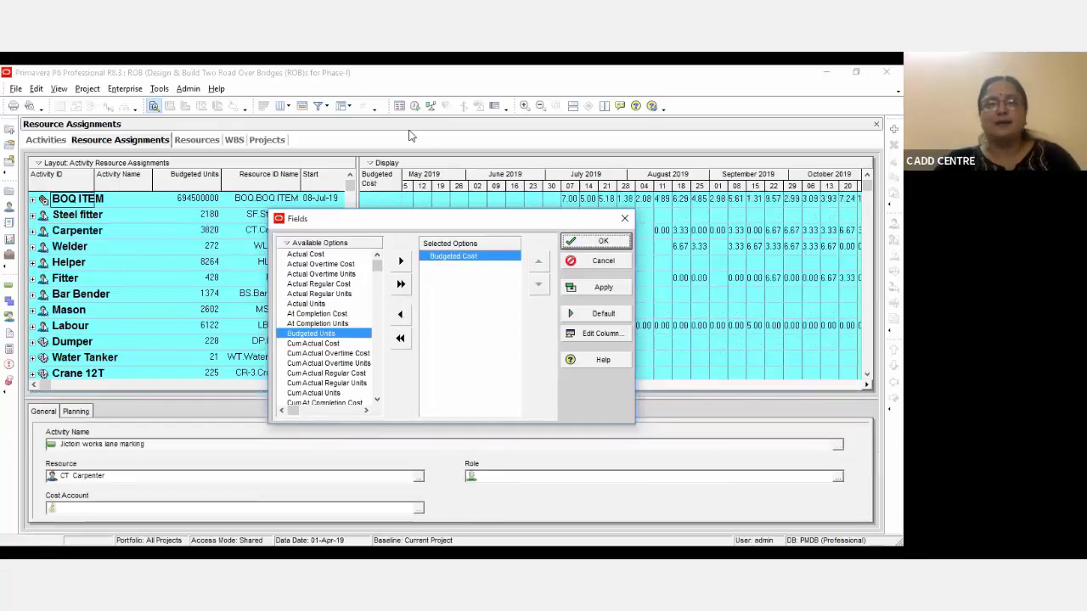
# Check the assignments filter on the Open state and group the resource assignments by project
pyautogui.click(325, 106)
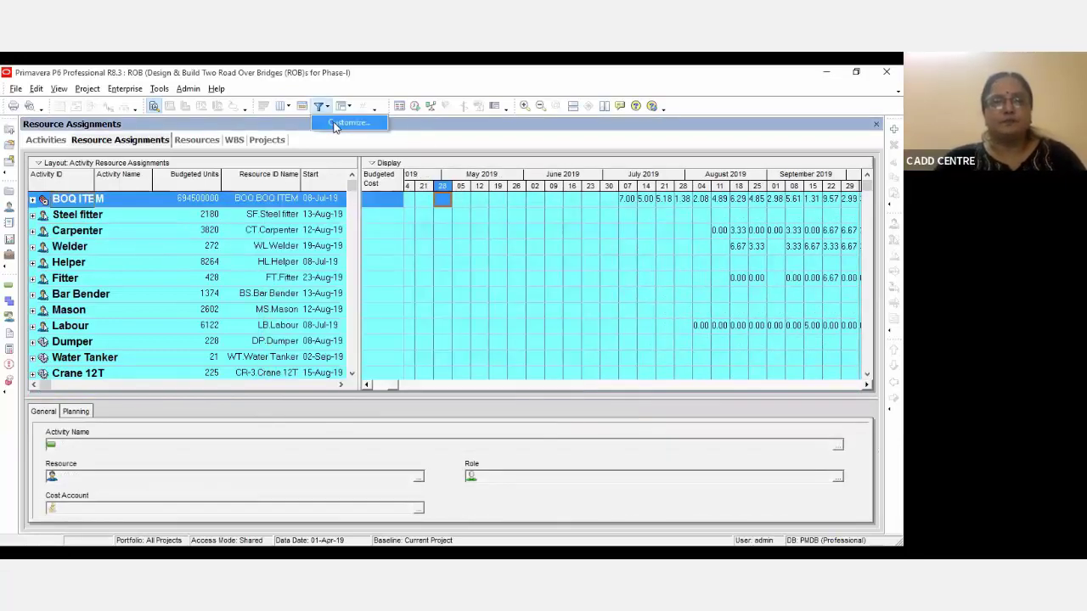
pyautogui.click(338, 123)
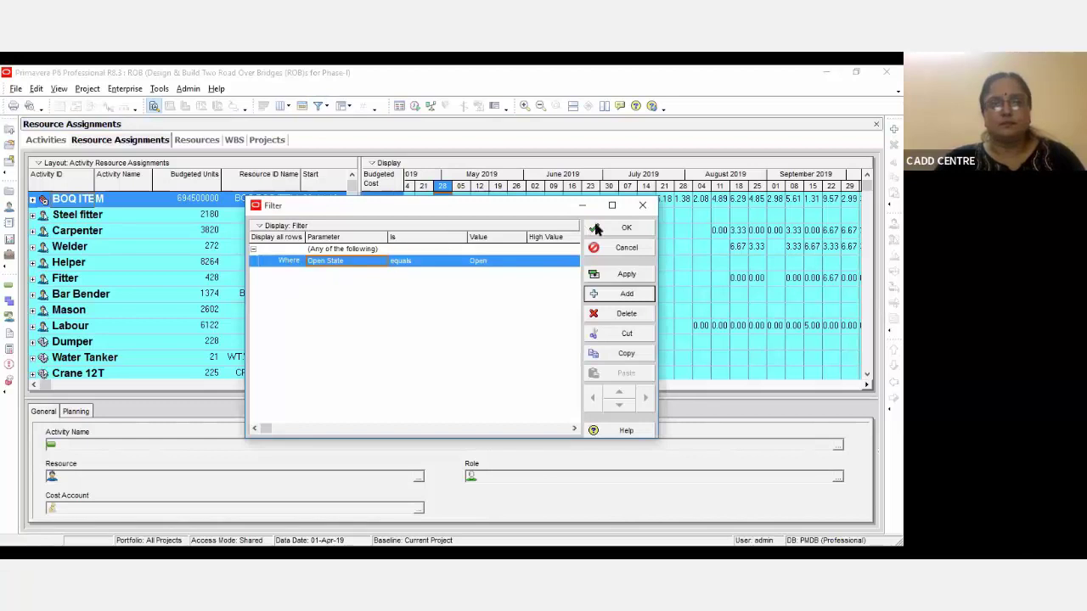
pyautogui.press('Return')
pyautogui.click(342, 106)
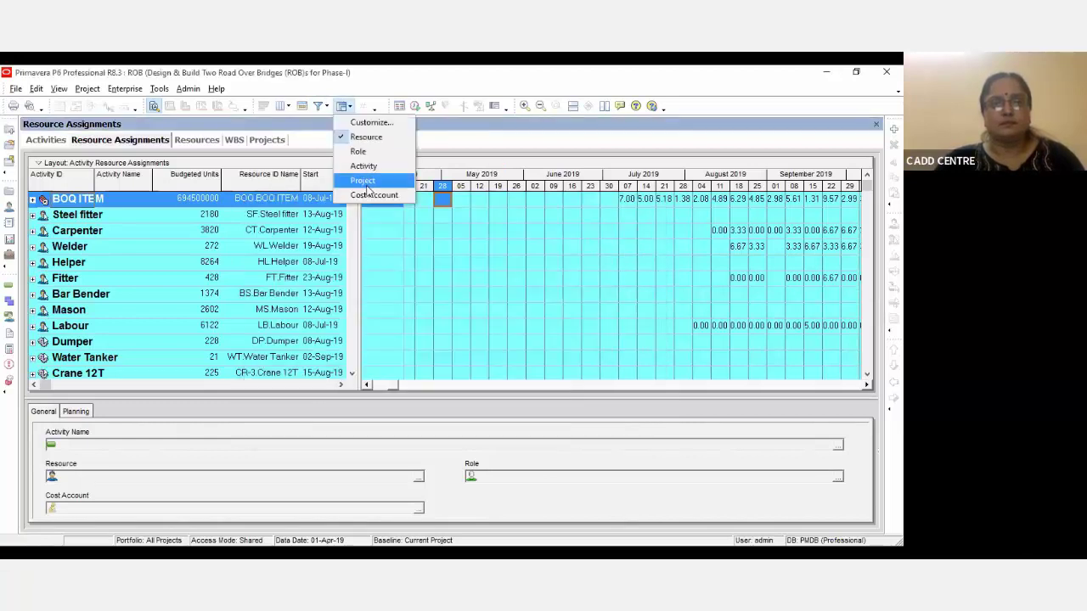
pyautogui.click(365, 182)
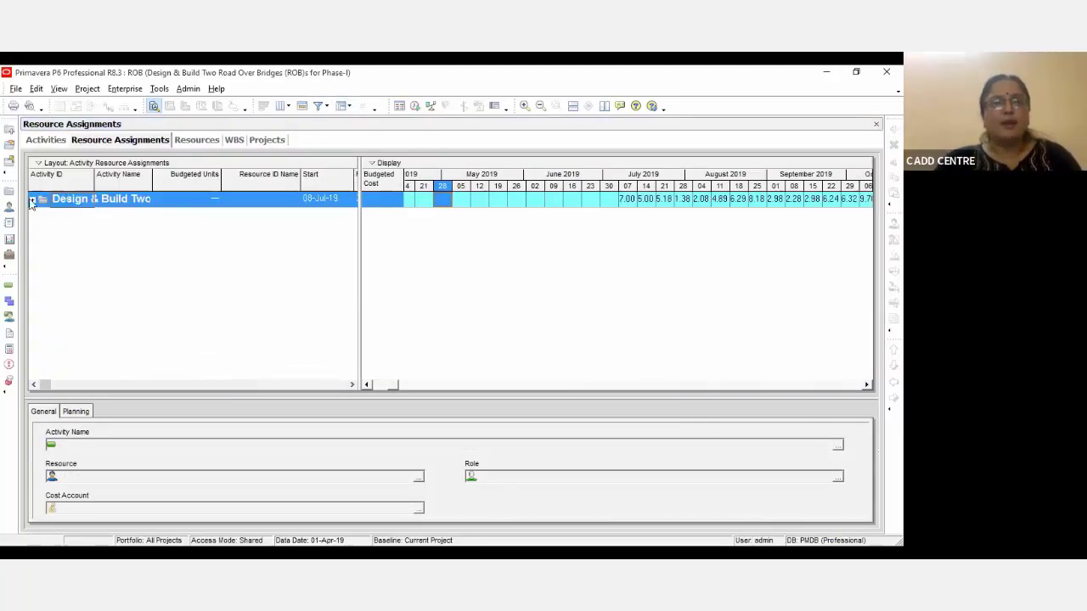
# Set the spreadsheet timescale's date interval to Year/Month and slightly widen the spreadsheet area
pyautogui.rightClick(518, 180)
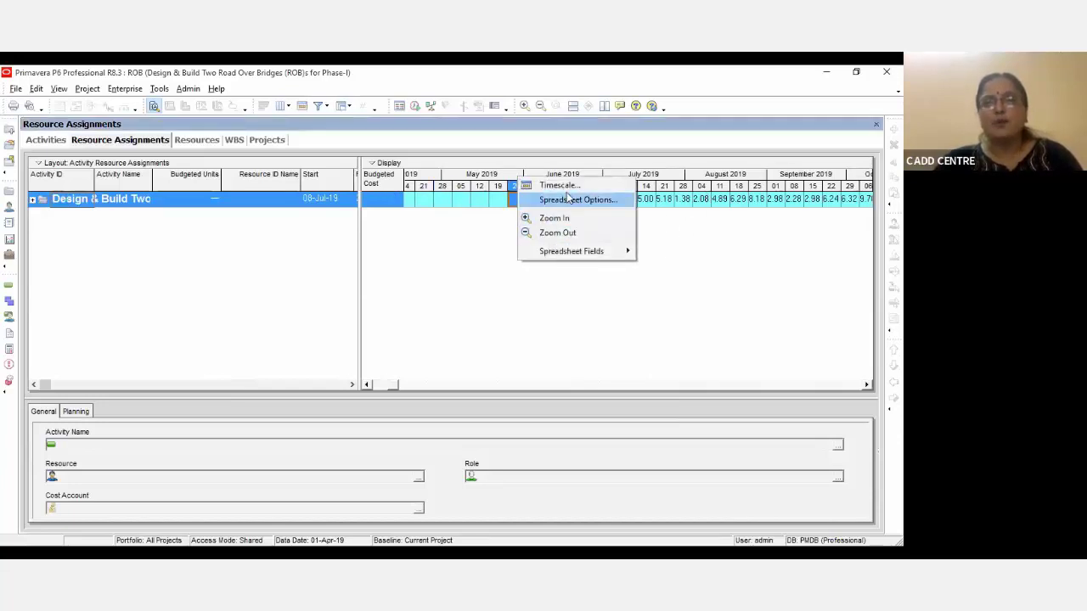
pyautogui.click(556, 186)
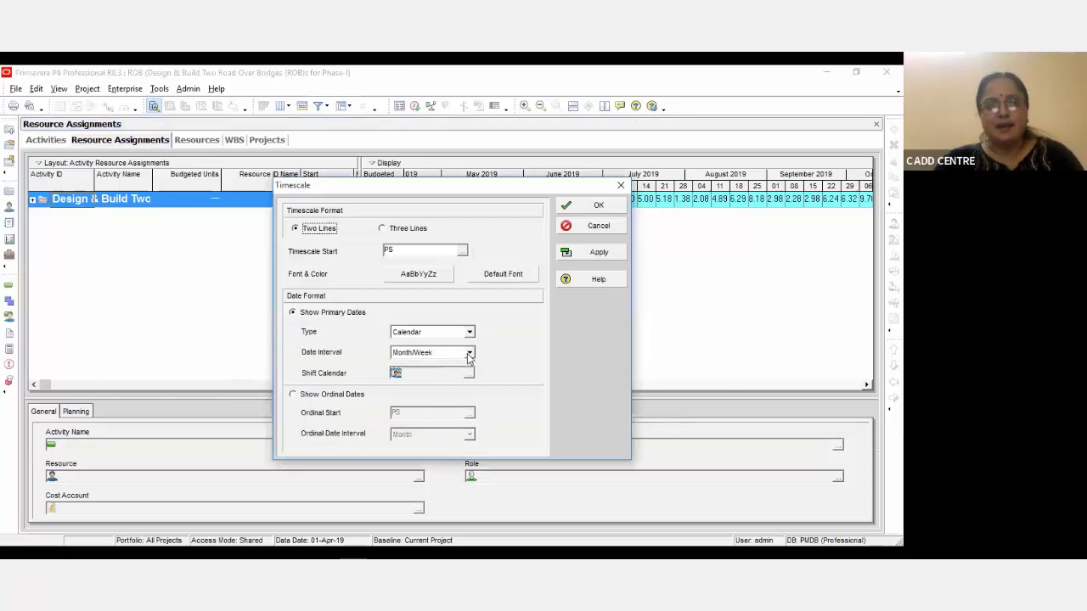
pyautogui.click(469, 353)
pyautogui.scroll(1, 434, 390)
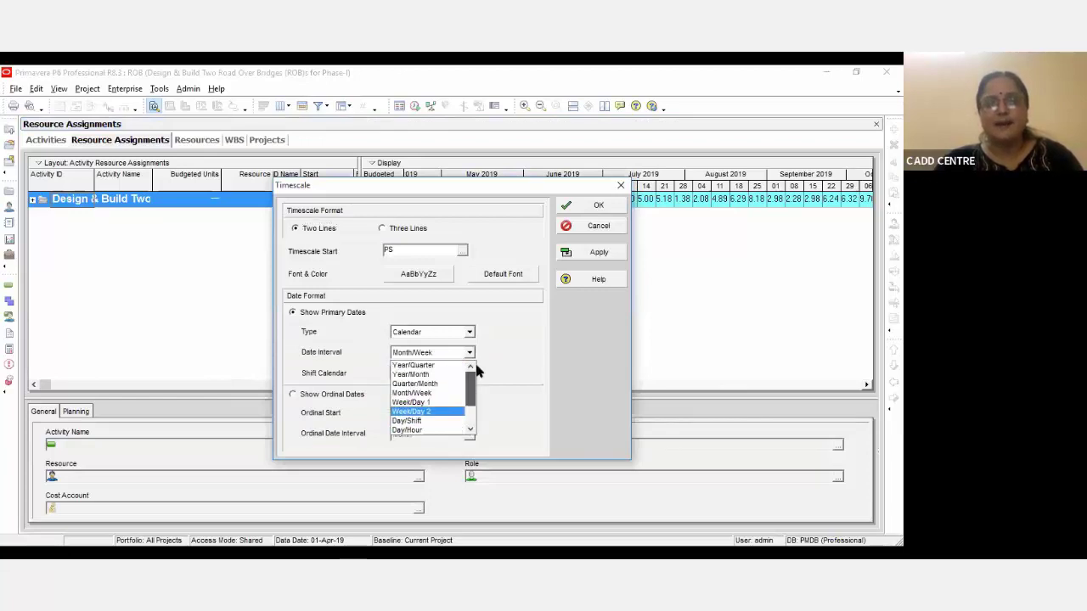
pyautogui.click(404, 374)
pyautogui.click(598, 207)
pyautogui.moveTo(358, 265); pyautogui.dragTo(347, 265)
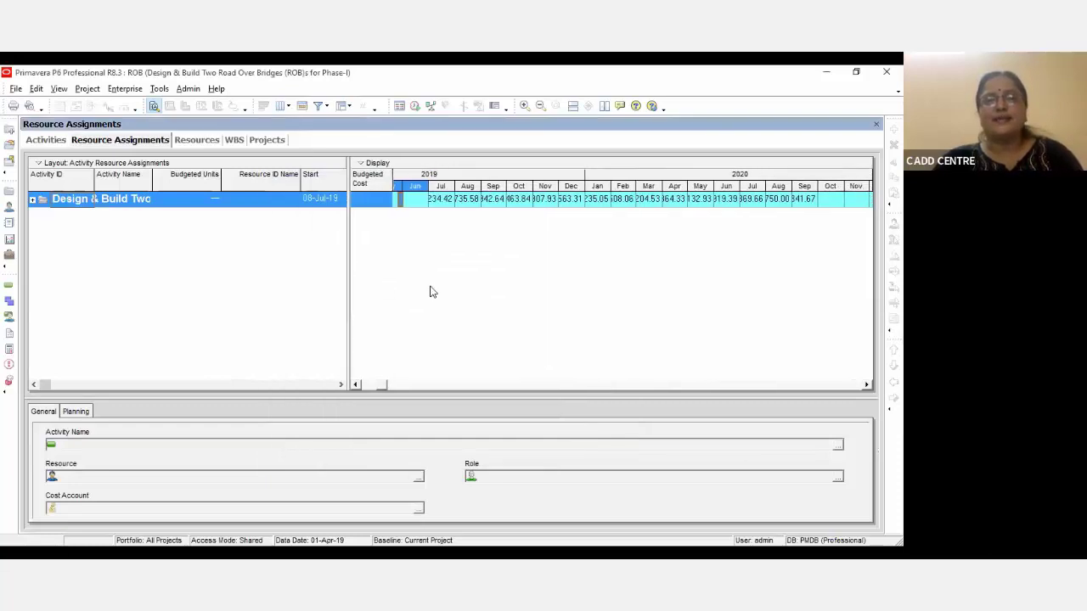
# Expand the project group and widen the month columns to read the full monthly budgeted costs from July 2019 to January 2020
pyautogui.click(32, 200)
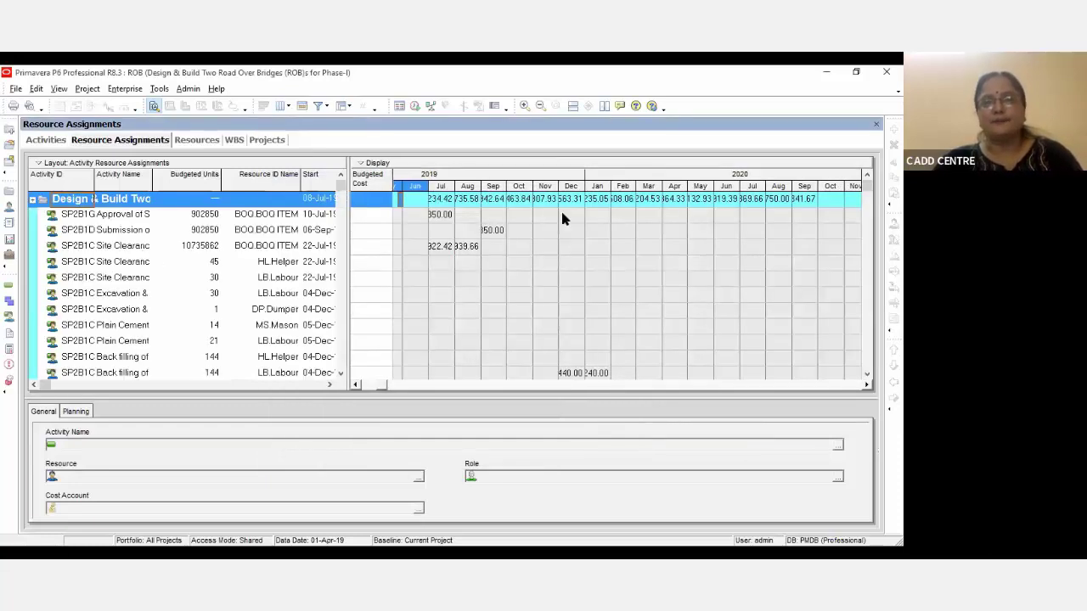
pyautogui.moveTo(594, 191); pyautogui.dragTo(864, 207)
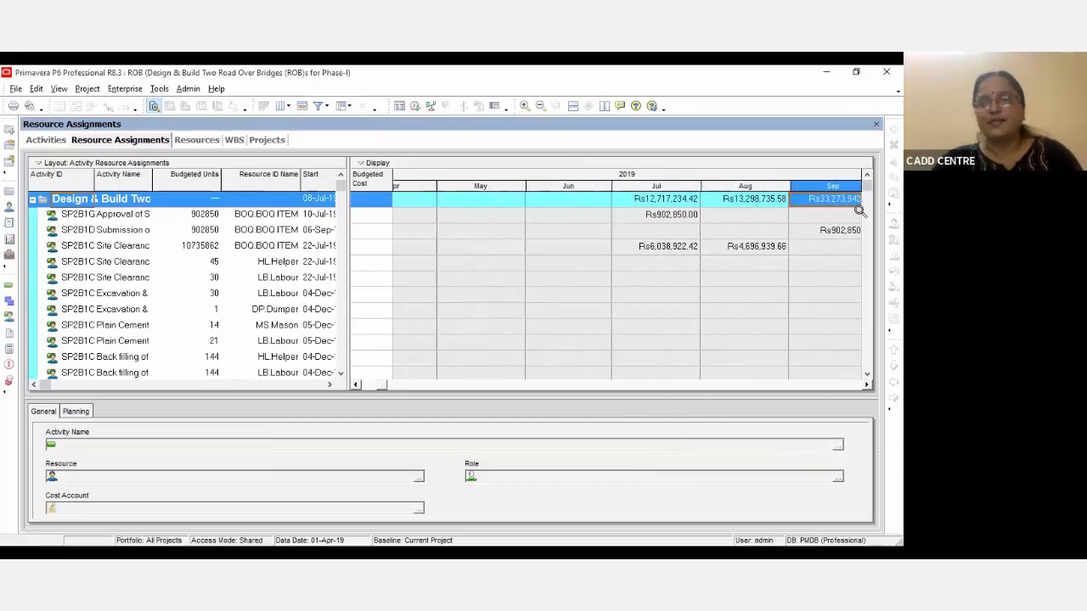
pyautogui.click(867, 385)
pyautogui.click(867, 385)
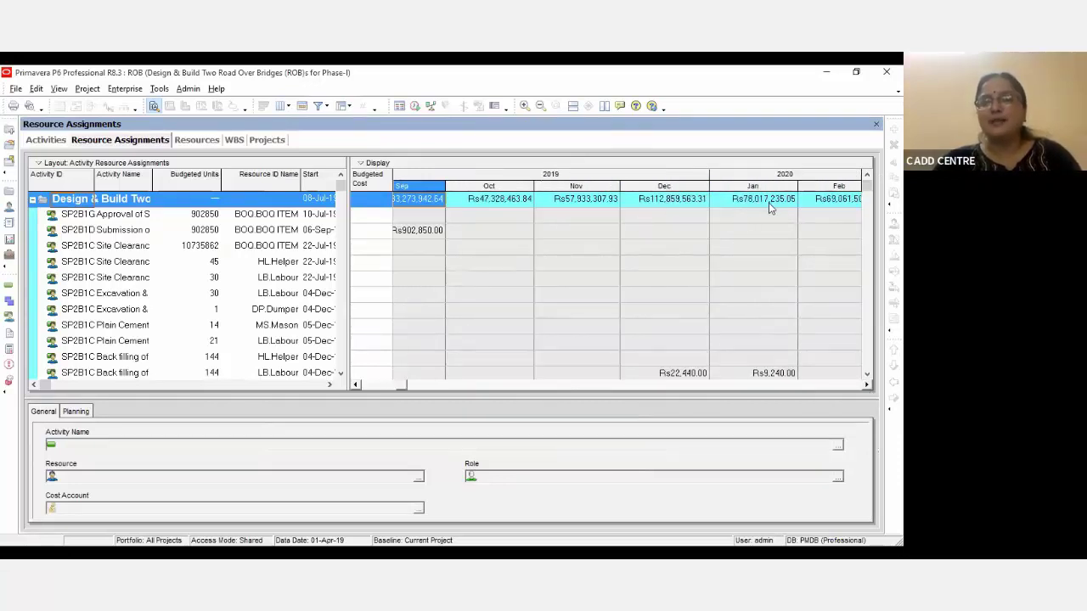
# Customize the grouping of the resource assignments so that they are grouped by WBS
pyautogui.click(348, 107)
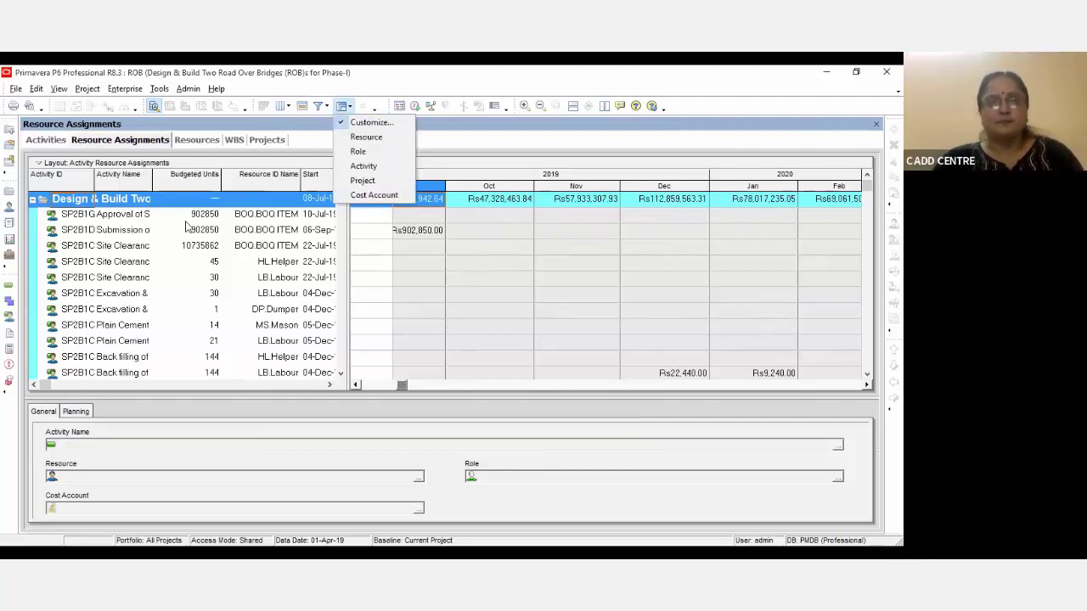
pyautogui.click(371, 122)
pyautogui.click(312, 293)
pyautogui.scroll(-10, 248, 466)
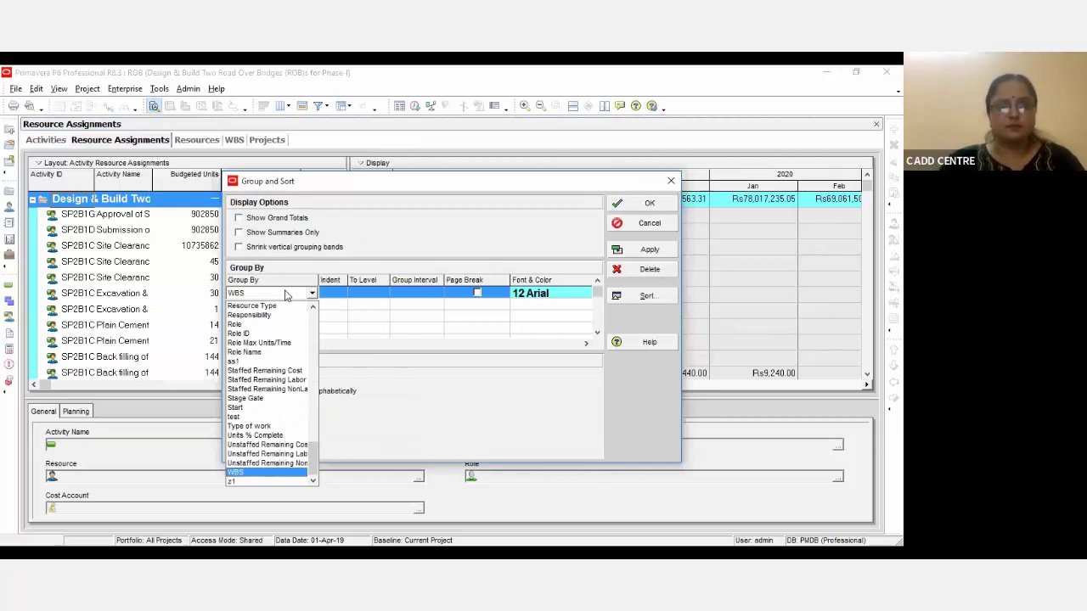
pyautogui.click(237, 473)
pyautogui.click(646, 204)
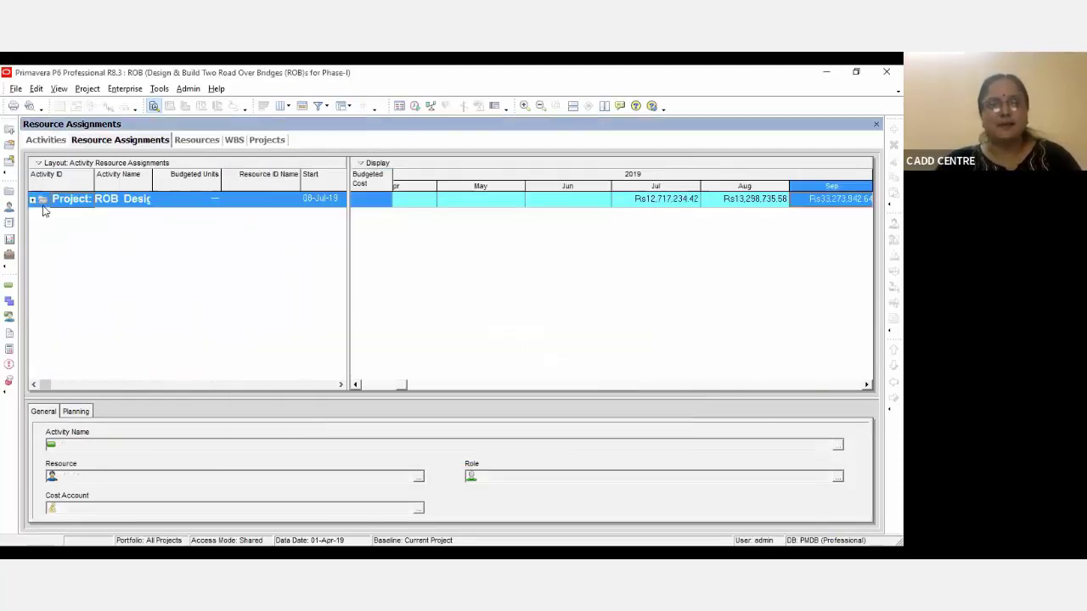
# Expand the project and its ROB-I WBS, and widen the Activity ID column until the full WBS names are readable
pyautogui.click(33, 199)
pyautogui.press('Down')
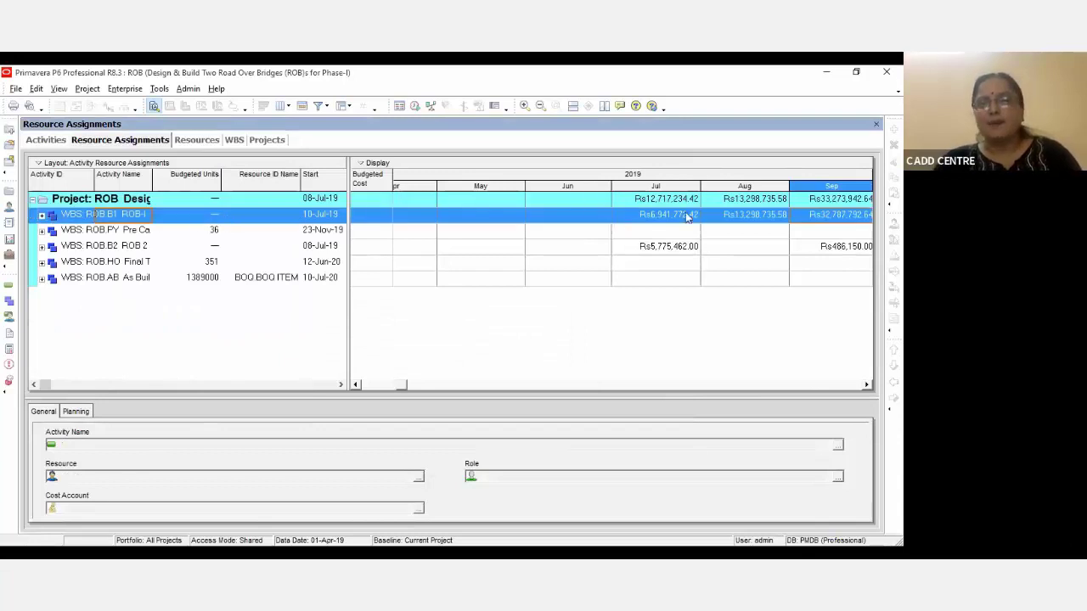
pyautogui.click(137, 235)
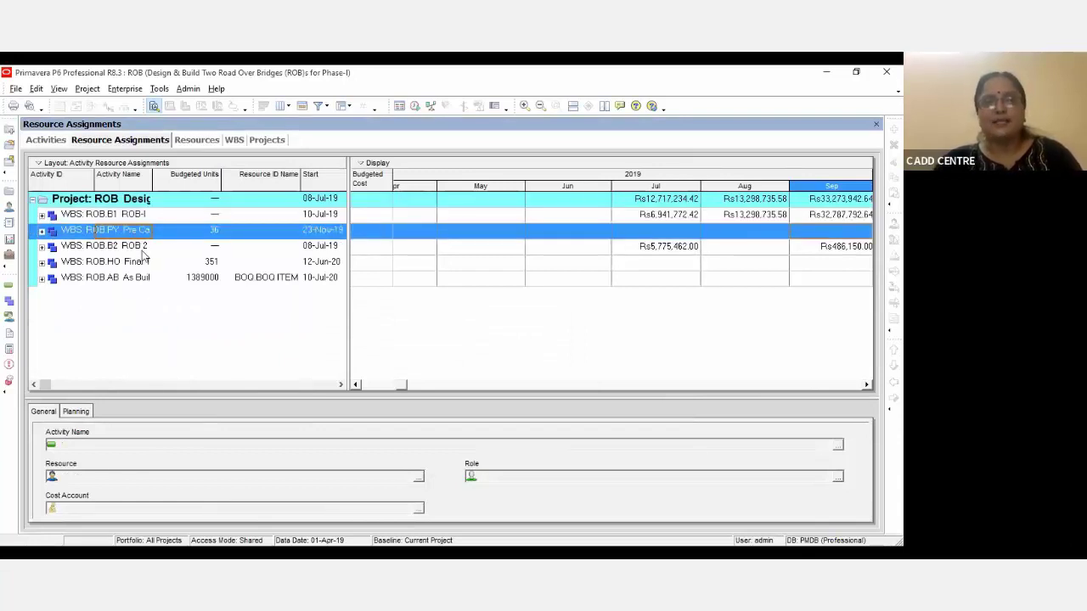
pyautogui.click(143, 262)
pyautogui.click(42, 214)
pyautogui.click(176, 232)
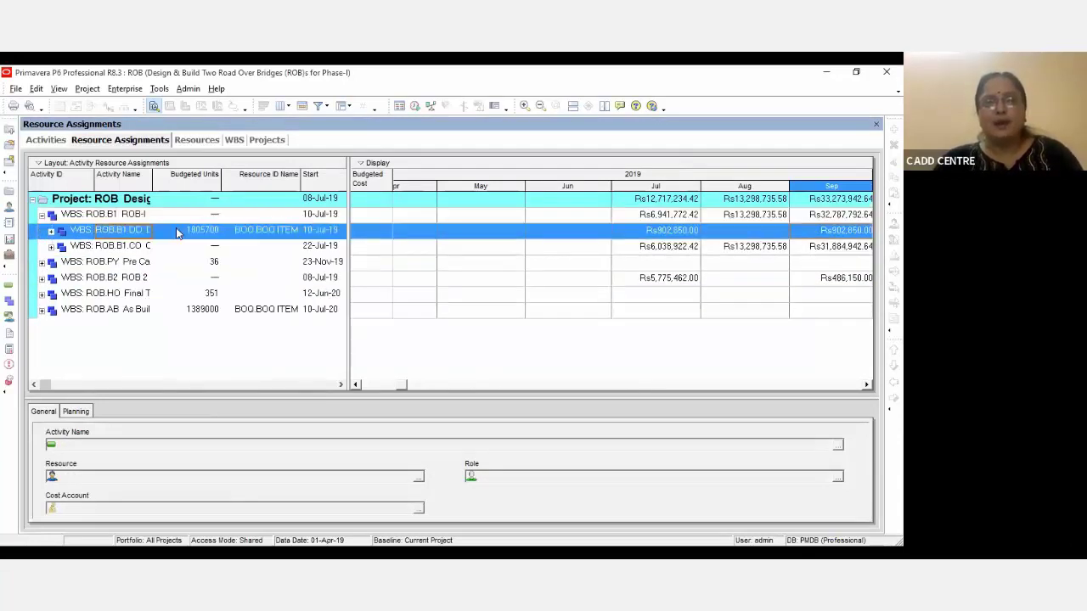
pyautogui.moveTo(160, 176); pyautogui.dragTo(266, 219)
pyautogui.click(204, 248)
pyautogui.click(426, 264)
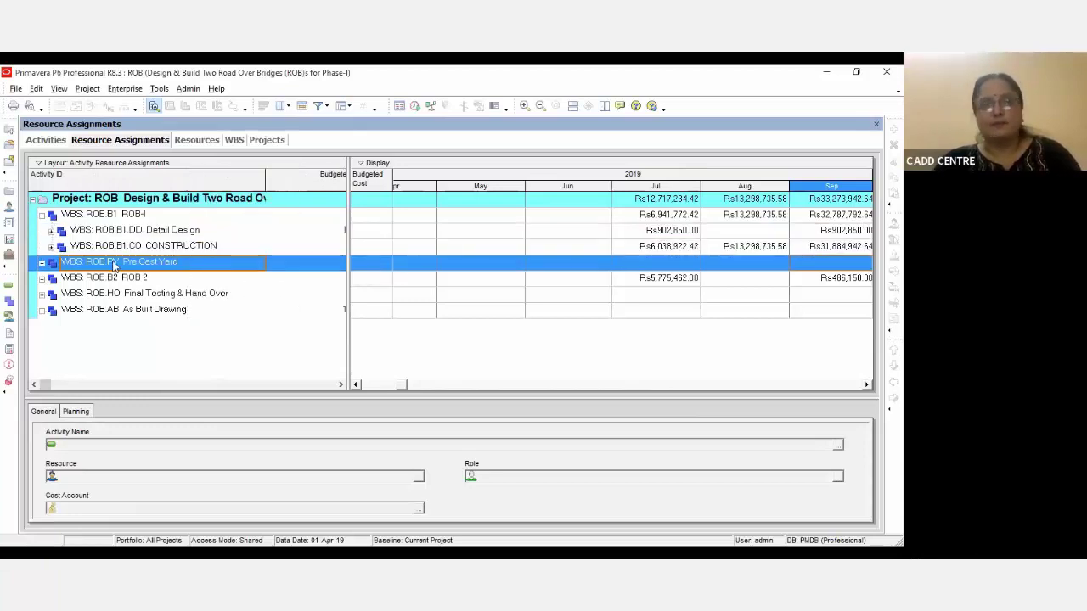
# Expand ROB-I's CONSTRUCTION WBS and examine the July and August 2019 budgeted costs at project and WBS levels
pyautogui.click(52, 247)
pyautogui.scroll(3, 551, 303)
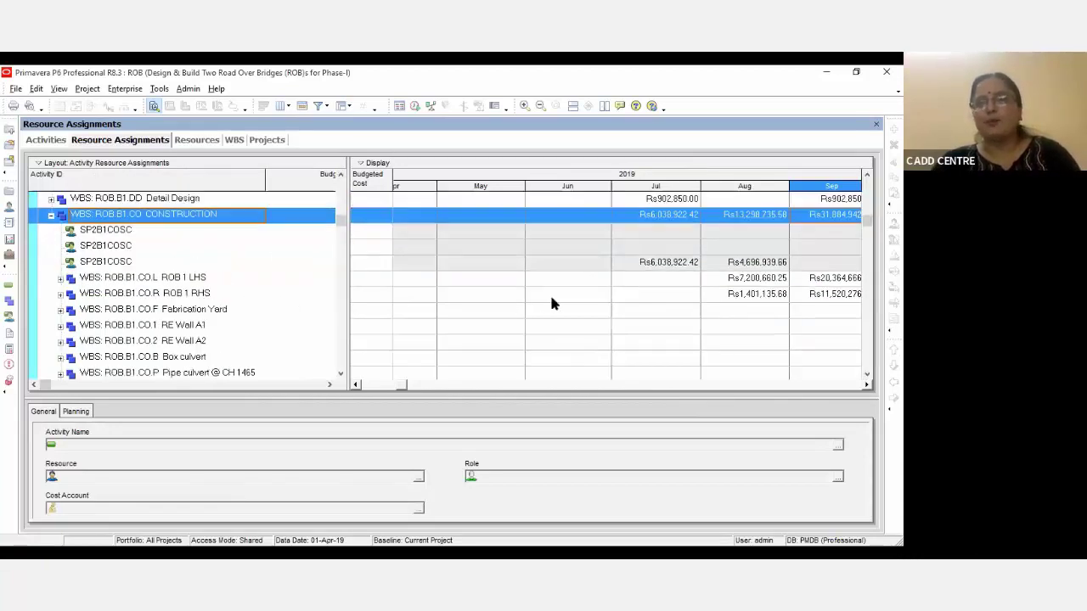
pyautogui.click(678, 200)
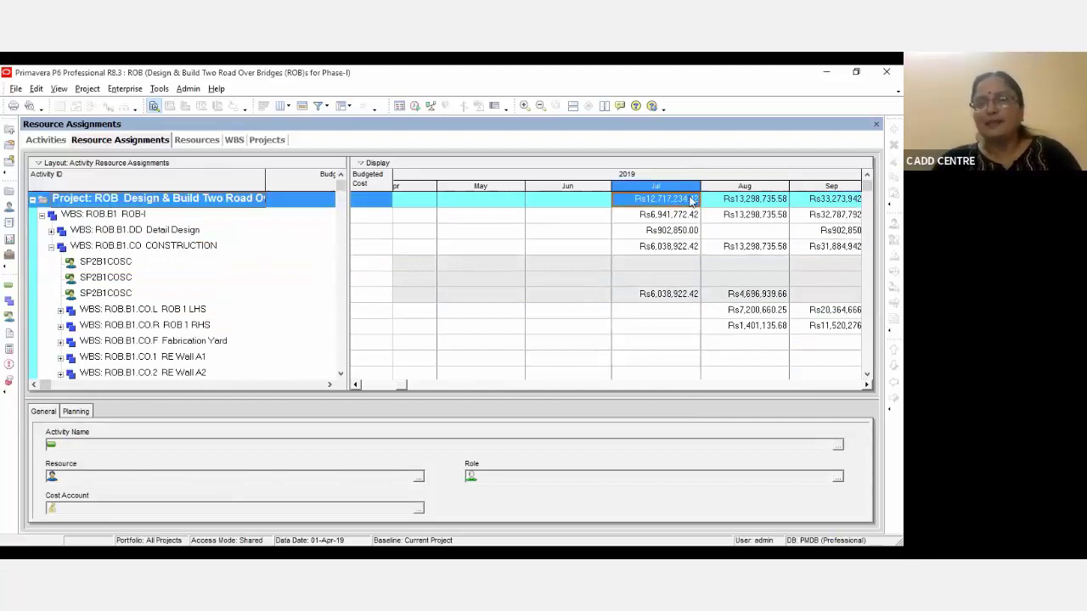
pyautogui.click(658, 216)
pyautogui.scroll(-1, 662, 239)
pyautogui.click(661, 234)
pyautogui.scroll(-2, 656, 246)
pyautogui.scroll(3, 654, 245)
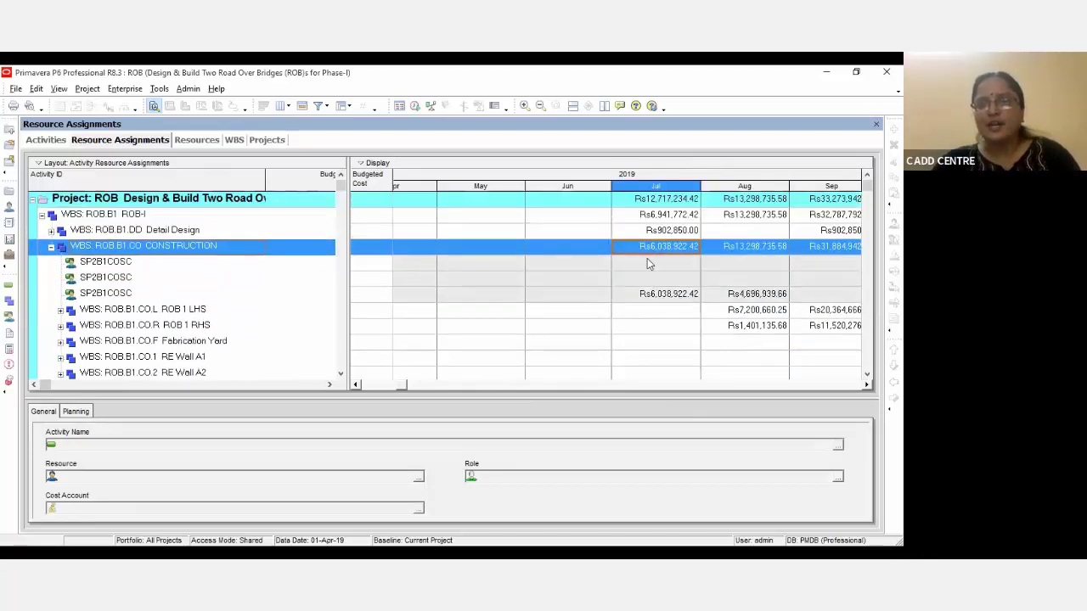
pyautogui.click(867, 385)
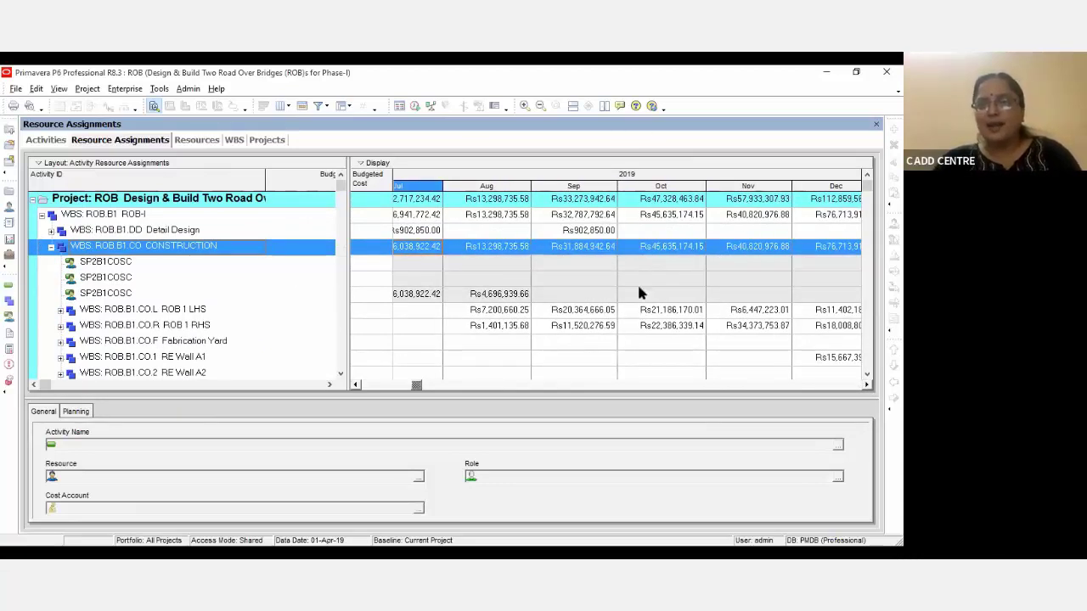
pyautogui.click(496, 201)
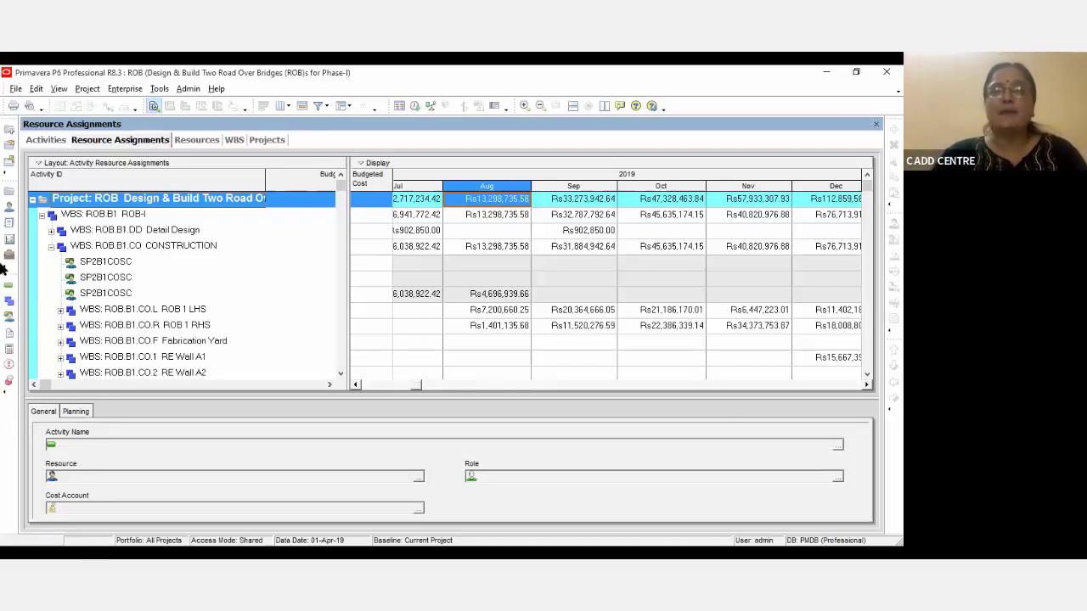
# Switch to the Activities view and show the resource usage profile for the Fitter
pyautogui.click(7, 286)
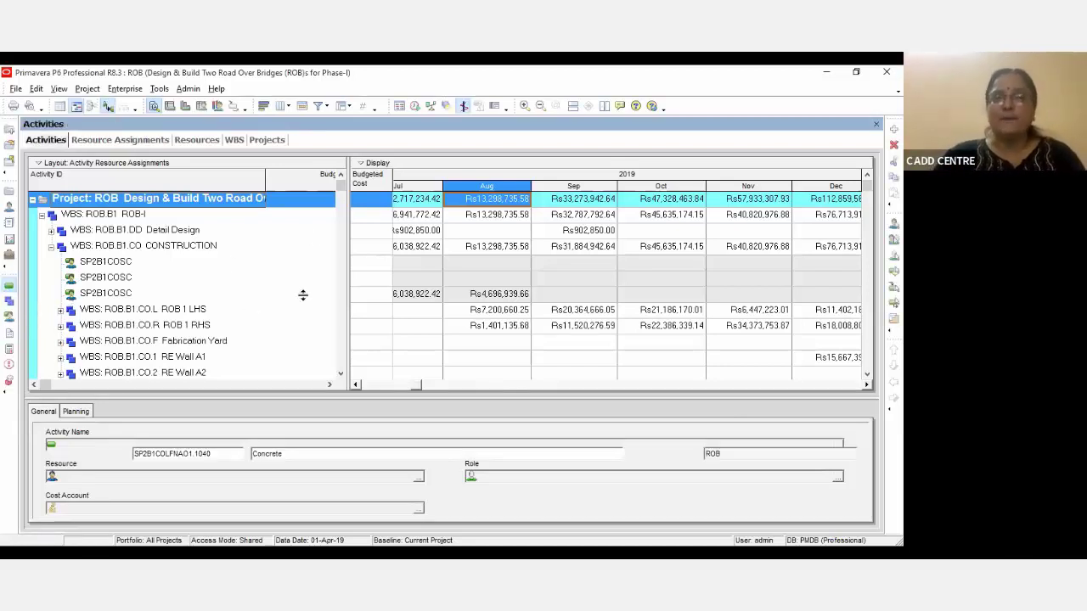
pyautogui.click(217, 107)
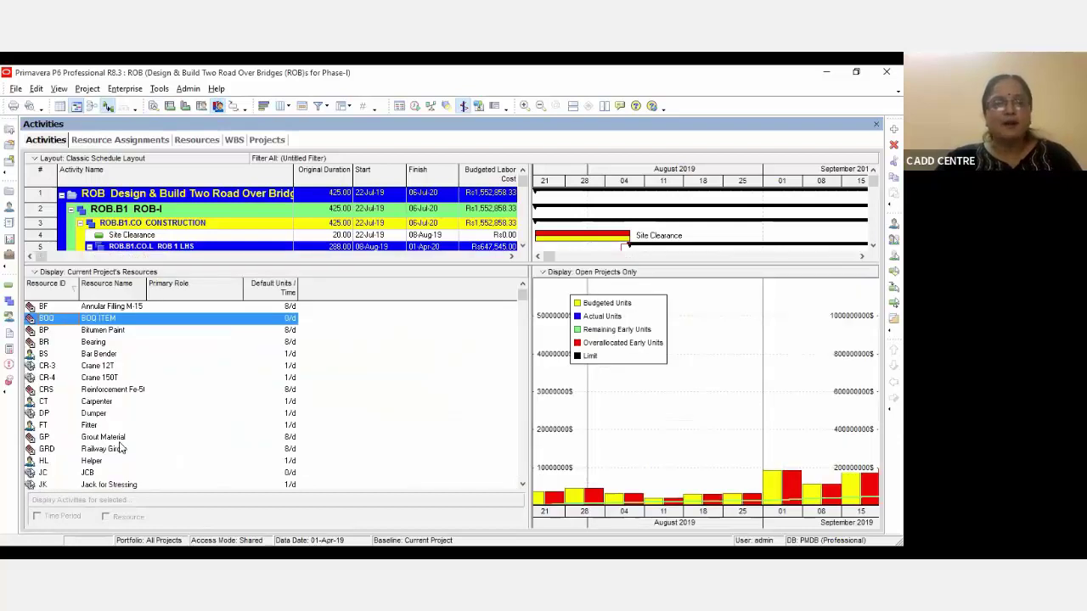
pyautogui.click(92, 424)
# Condense the timescale and widen the profile to cover the schedule through July 2020, and inspect the Fitter's units for the week of 23 February
pyautogui.moveTo(828, 181); pyautogui.dragTo(677, 197)
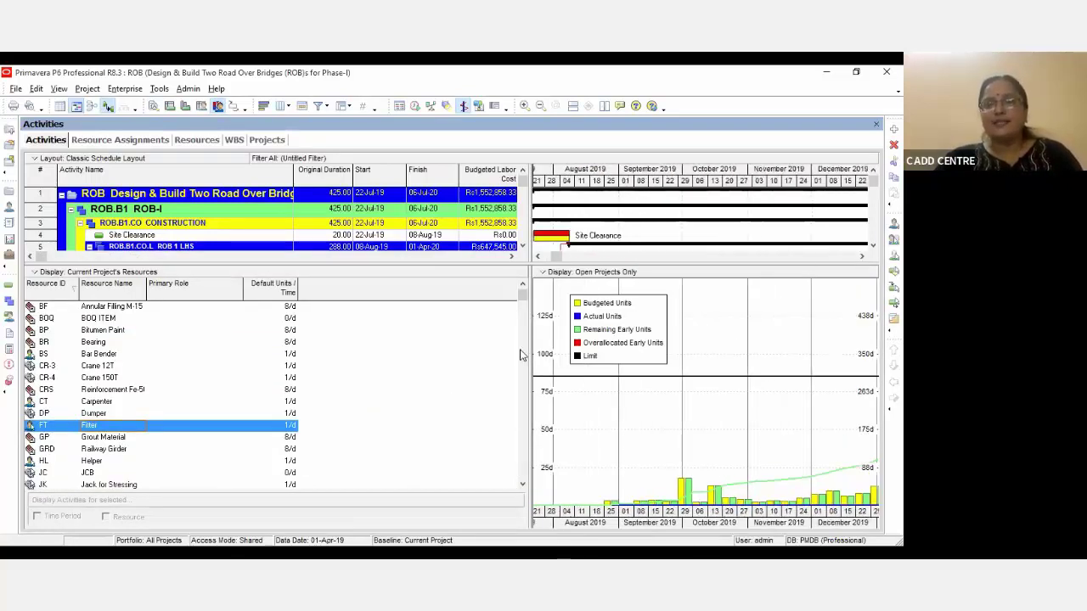
pyautogui.moveTo(337, 361); pyautogui.dragTo(338, 361)
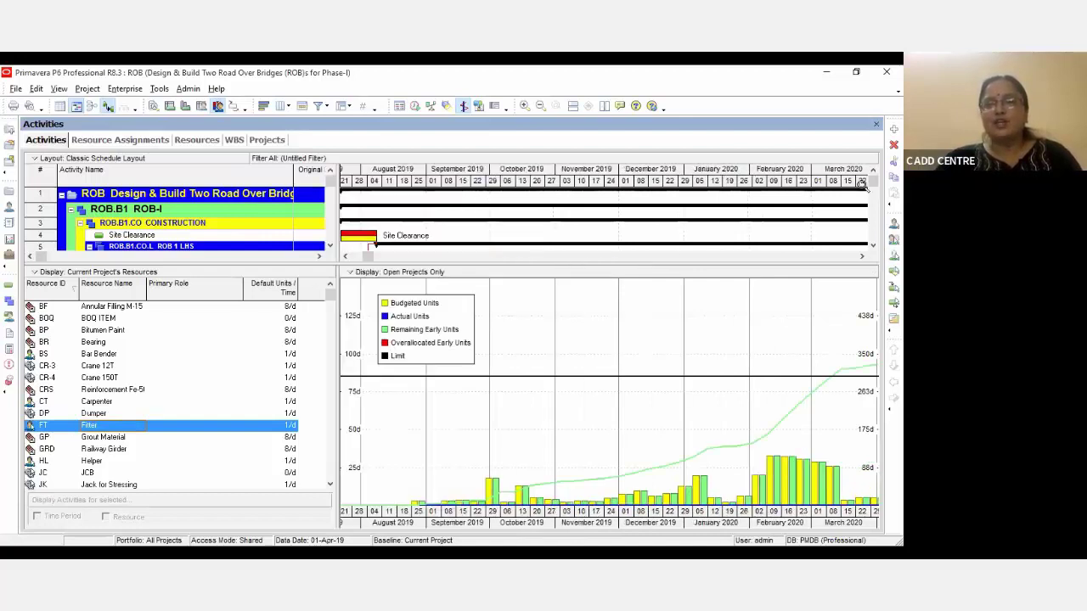
pyautogui.moveTo(845, 188); pyautogui.dragTo(632, 202)
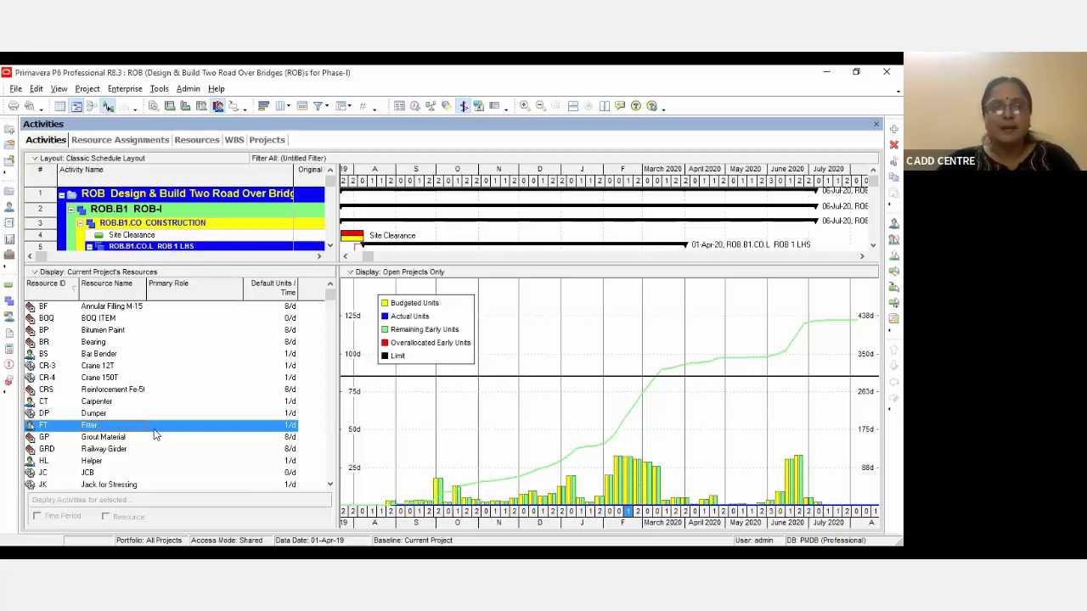
pyautogui.click(635, 481)
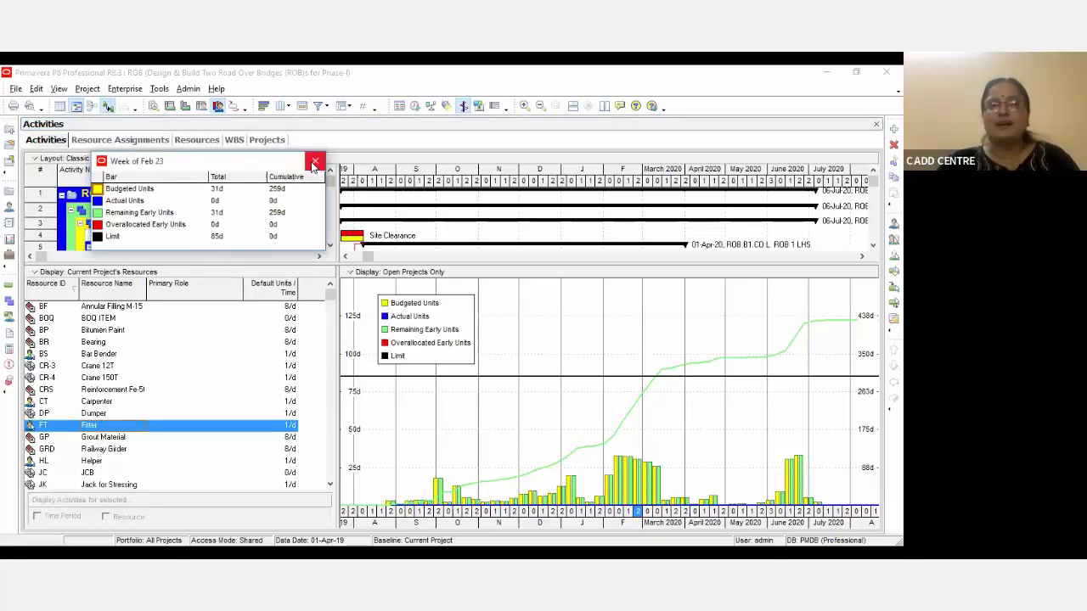
# Close the weekly units details and examine the resource usage profiles for the Carpenter, JCB and Labour
pyautogui.click(314, 162)
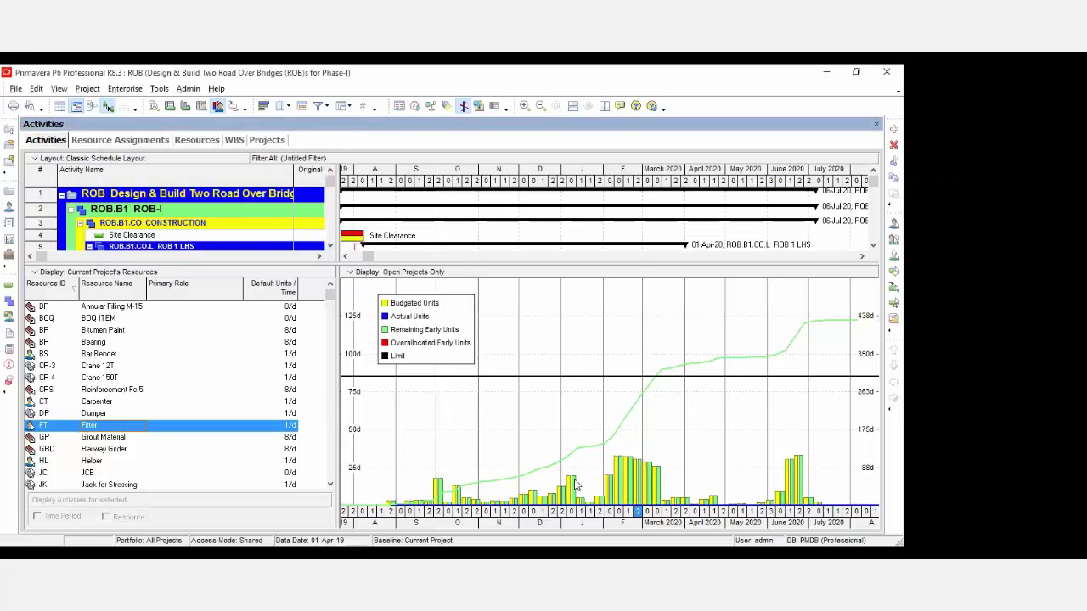
pyautogui.click(98, 405)
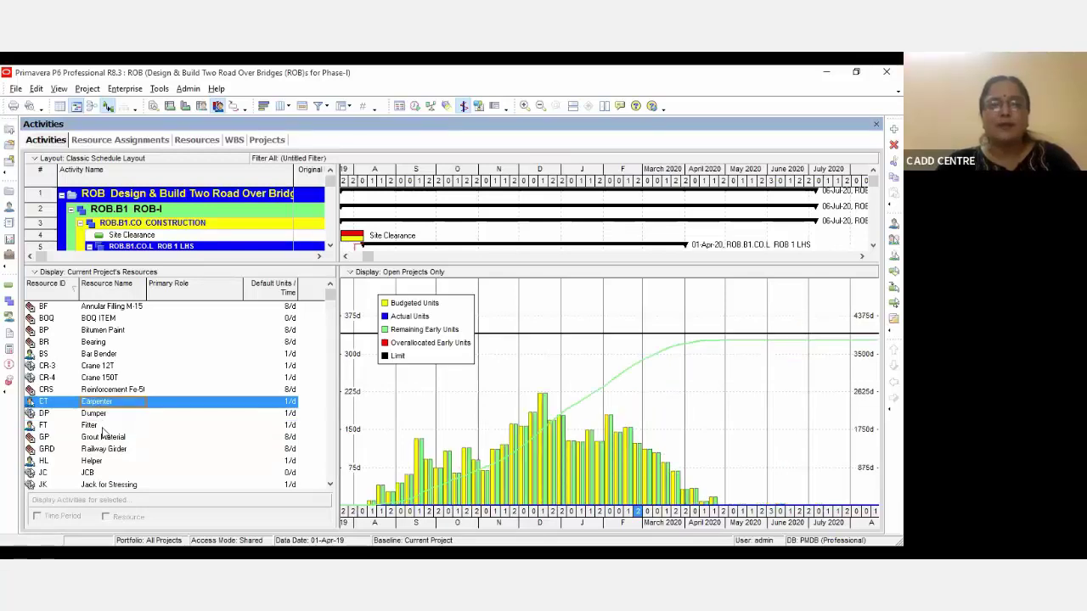
pyautogui.click(96, 473)
pyautogui.scroll(-1, 93, 472)
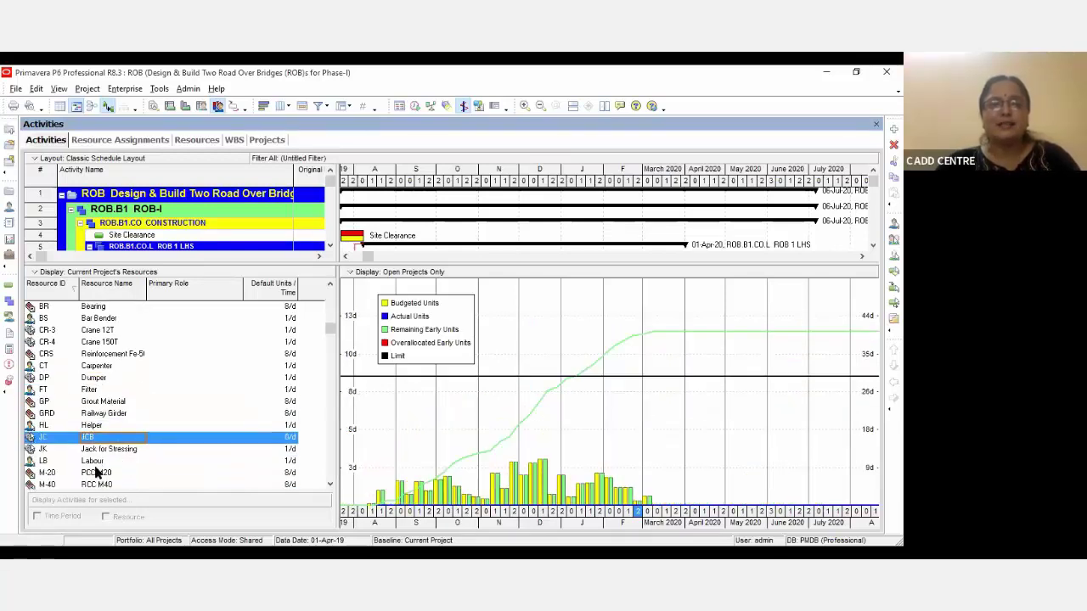
pyautogui.click(104, 461)
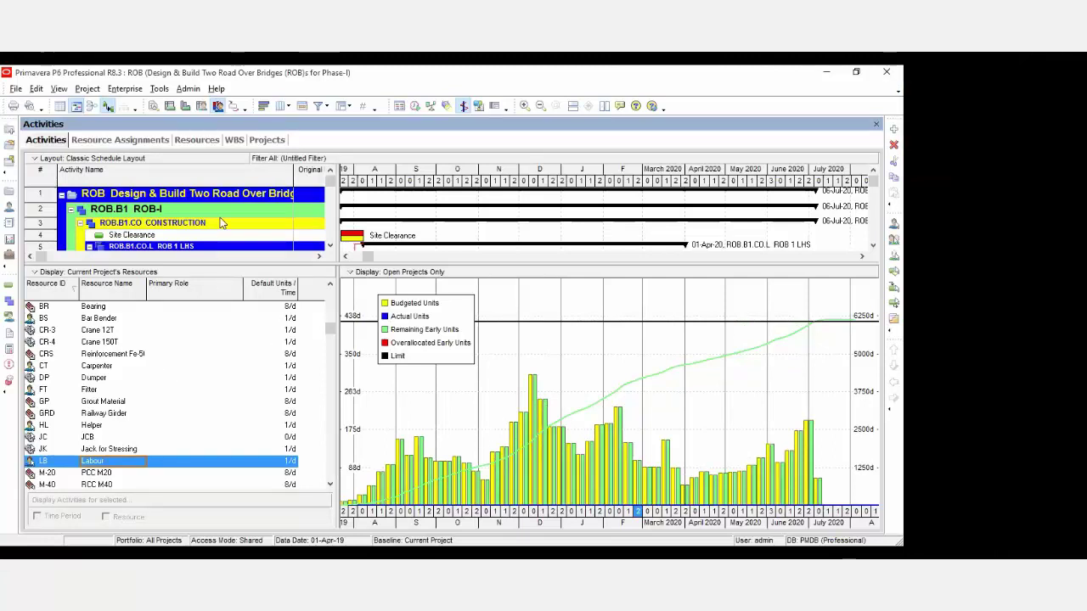
# Enlarge the activity area above the resource profile and display the ROB schedule as an activity network
pyautogui.moveTo(201, 265); pyautogui.dragTo(202, 352)
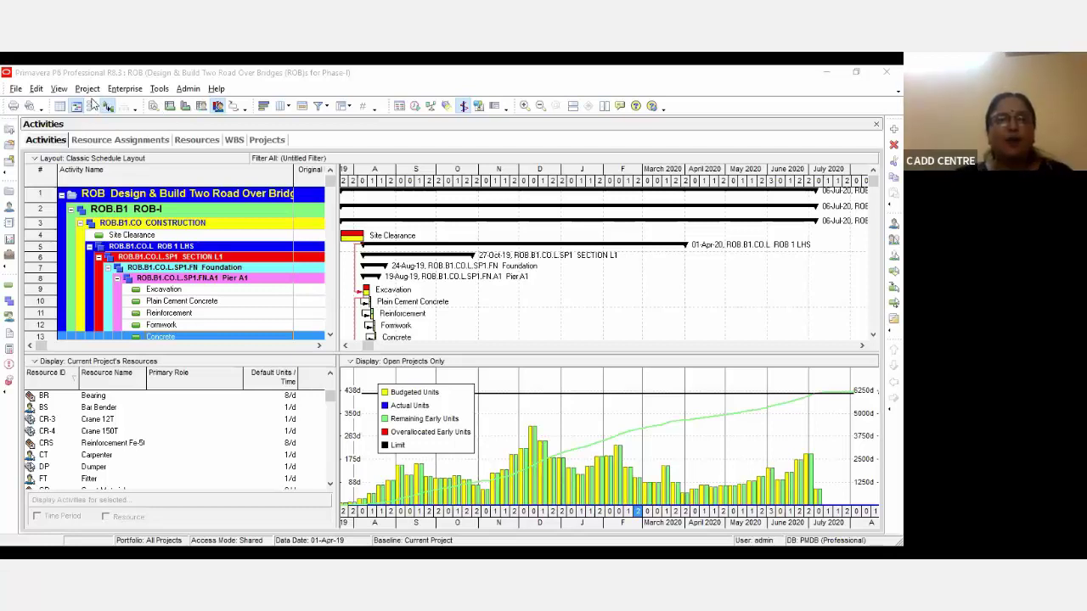
pyautogui.click(91, 107)
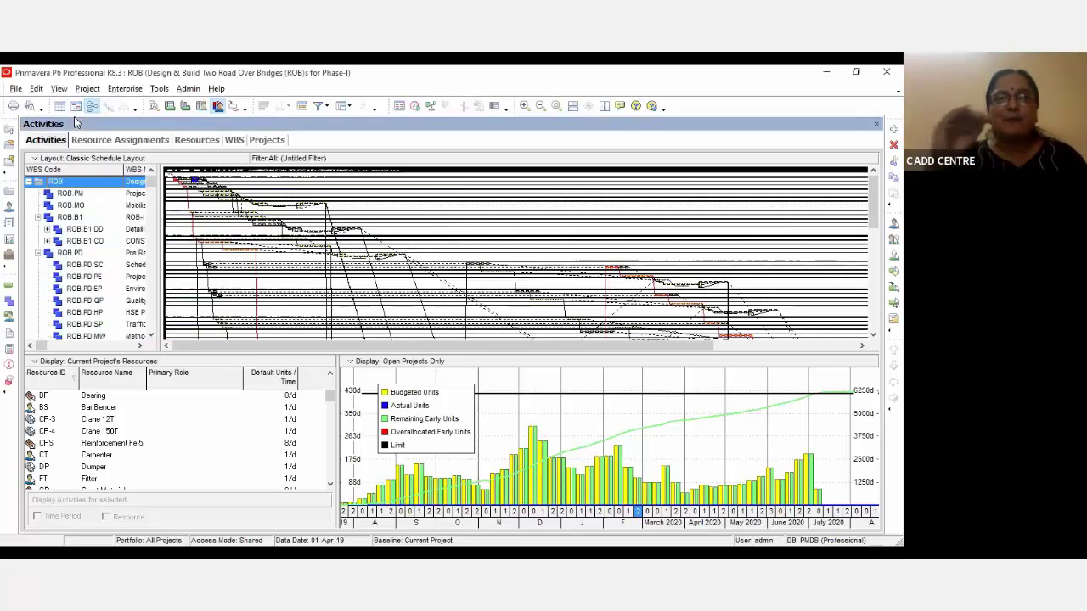
pyautogui.click(329, 231)
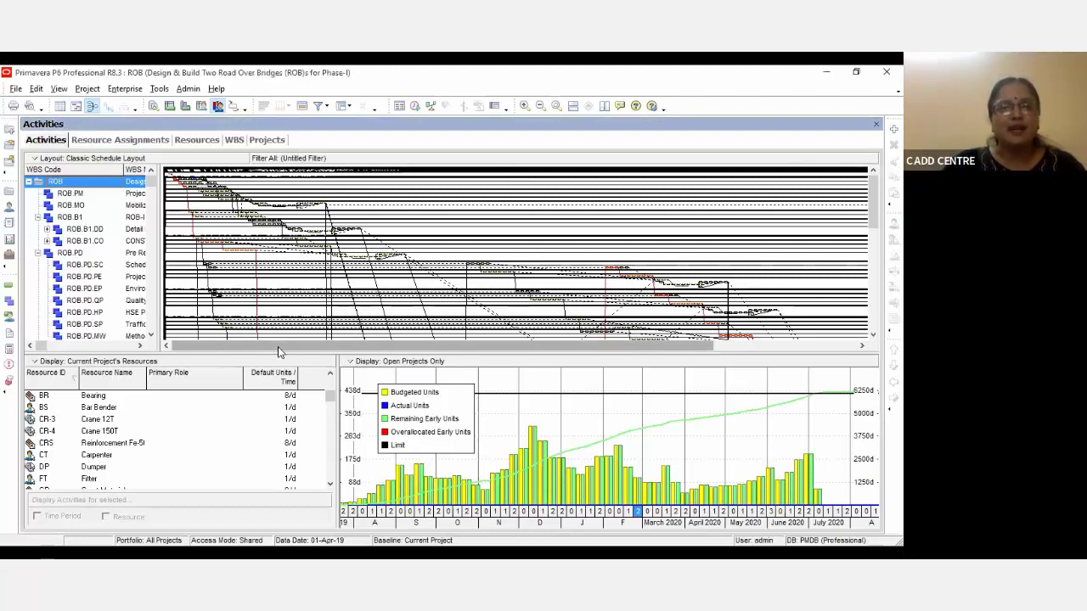
# Examine the ROB activity network by WBS, including ROB-I, Detail Design, Survey, Mobilization, Project Milestone, Design Basis Report and CONSTRUCTION
pyautogui.click(92, 218)
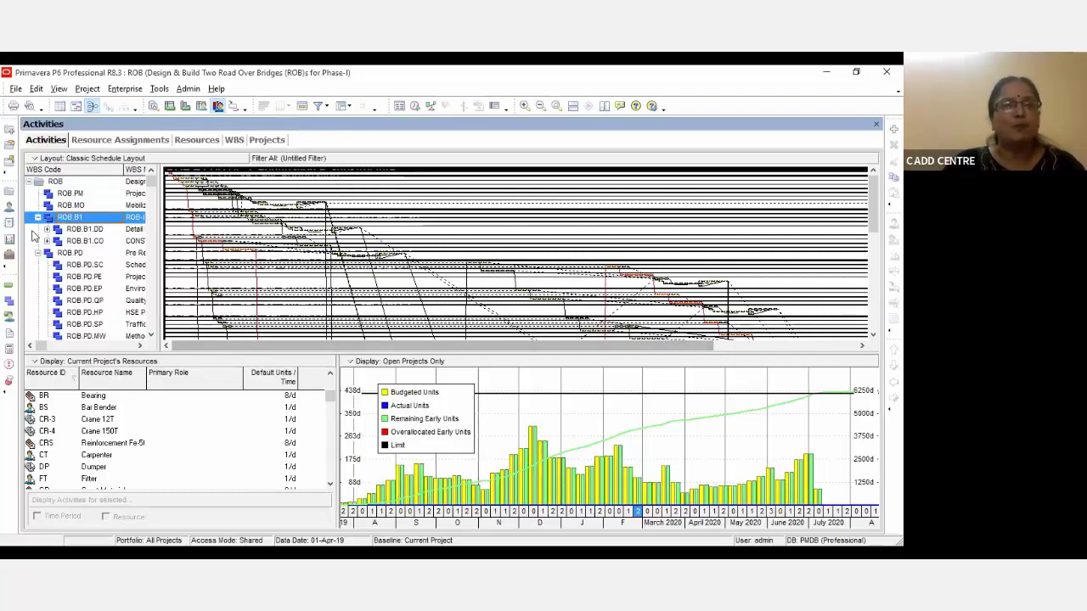
pyautogui.doubleClick(85, 230)
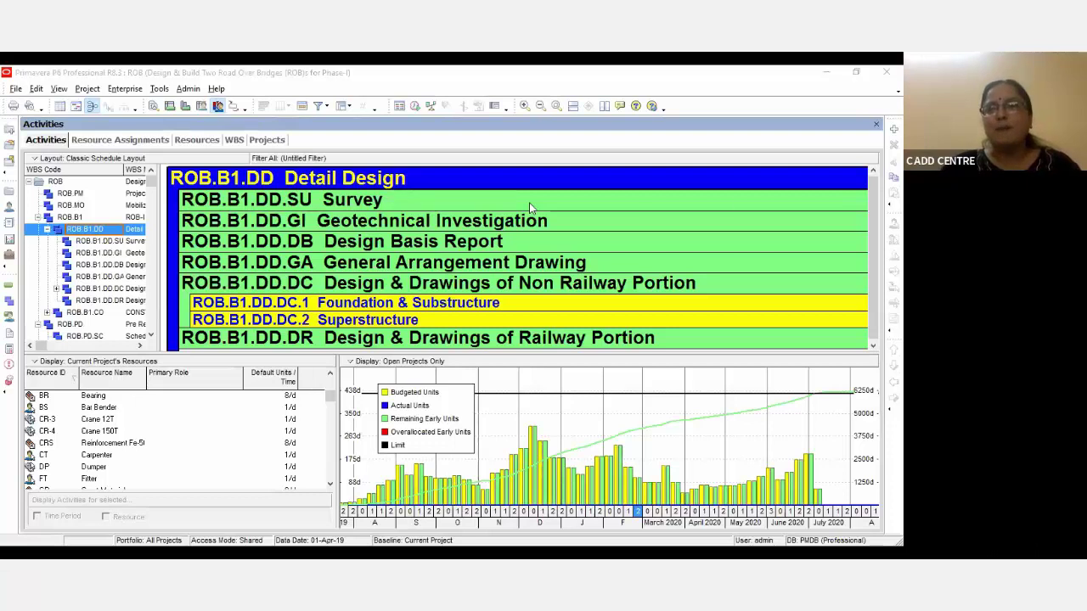
pyautogui.click(90, 243)
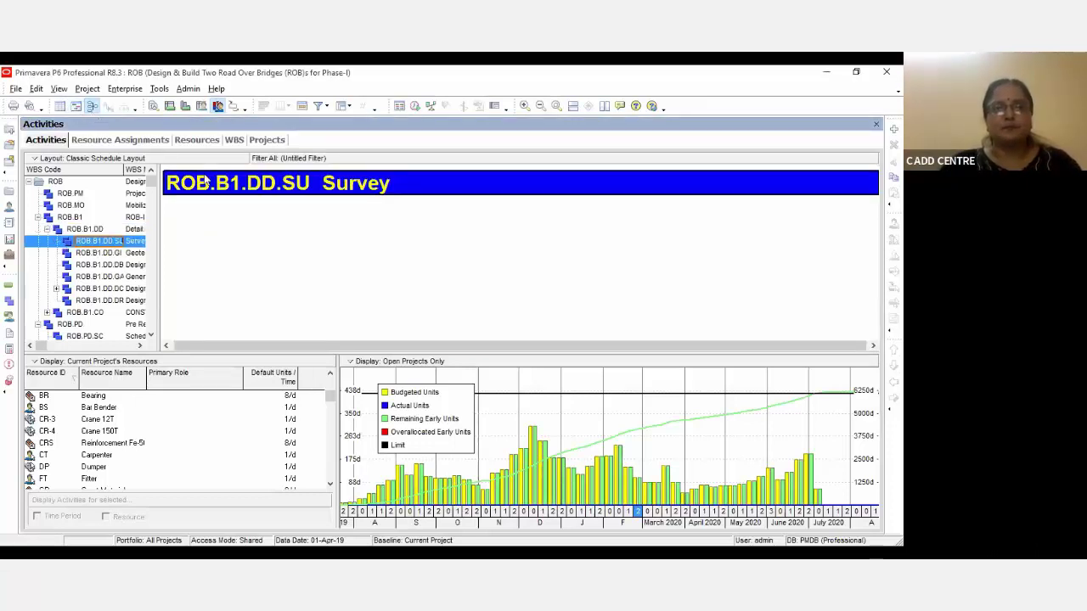
pyautogui.click(75, 205)
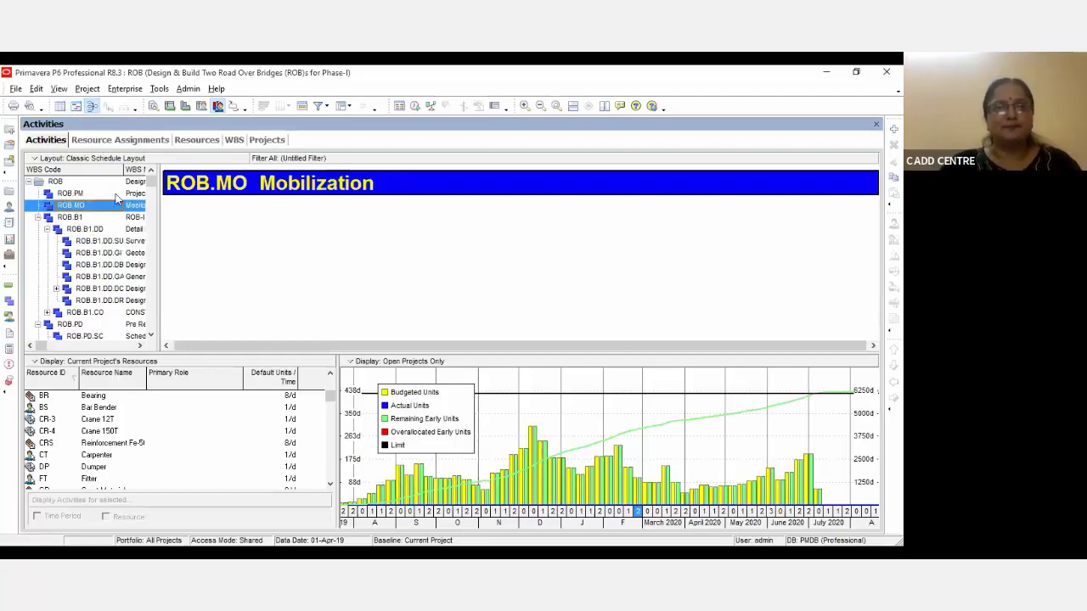
pyautogui.press('Up')
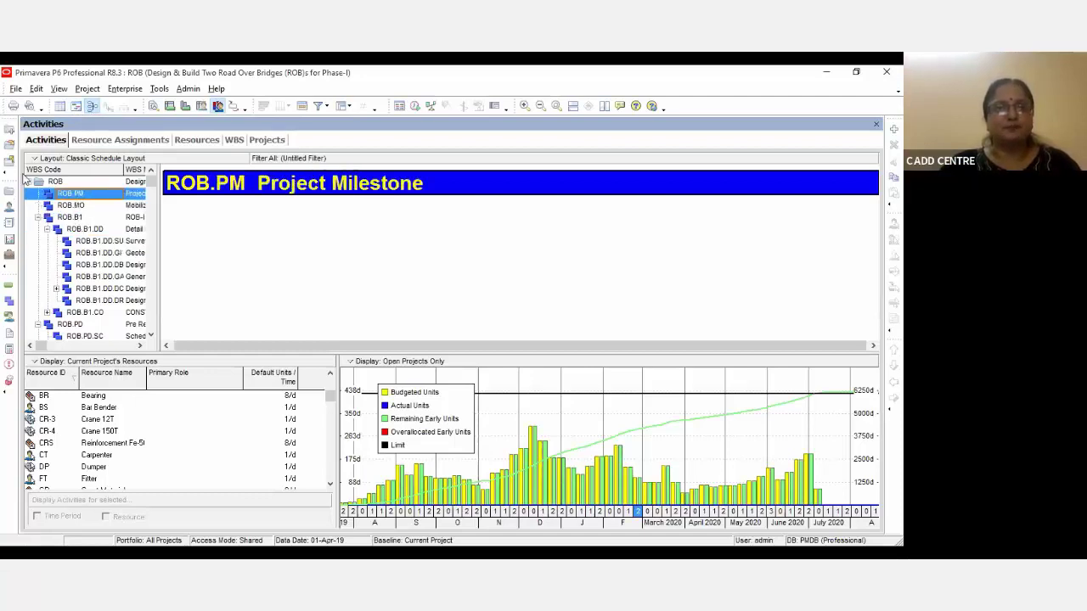
pyautogui.click(88, 232)
pyautogui.click(118, 265)
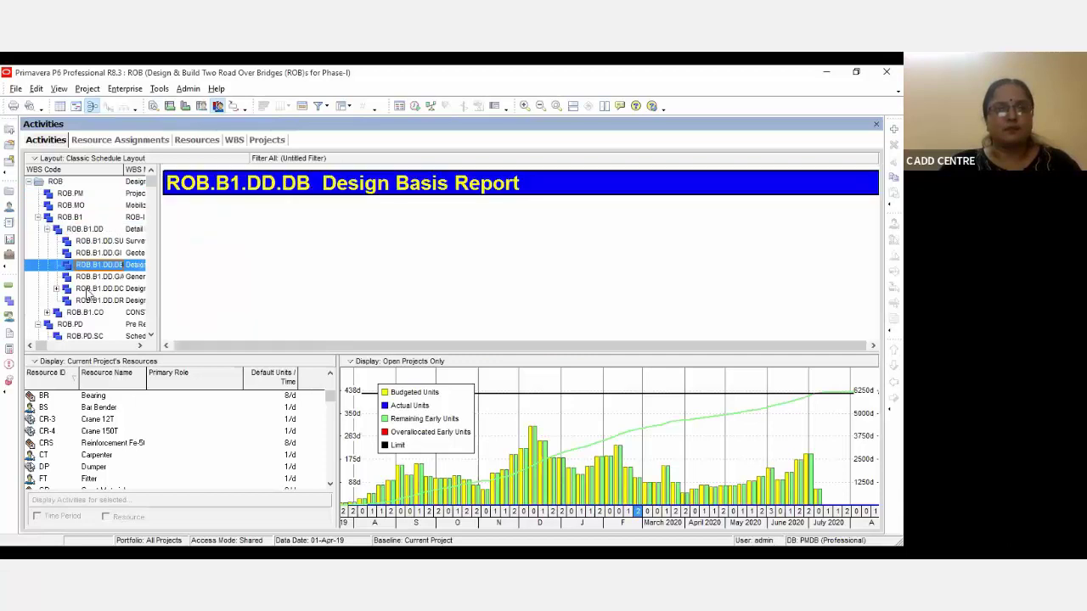
pyautogui.click(94, 288)
pyautogui.click(85, 313)
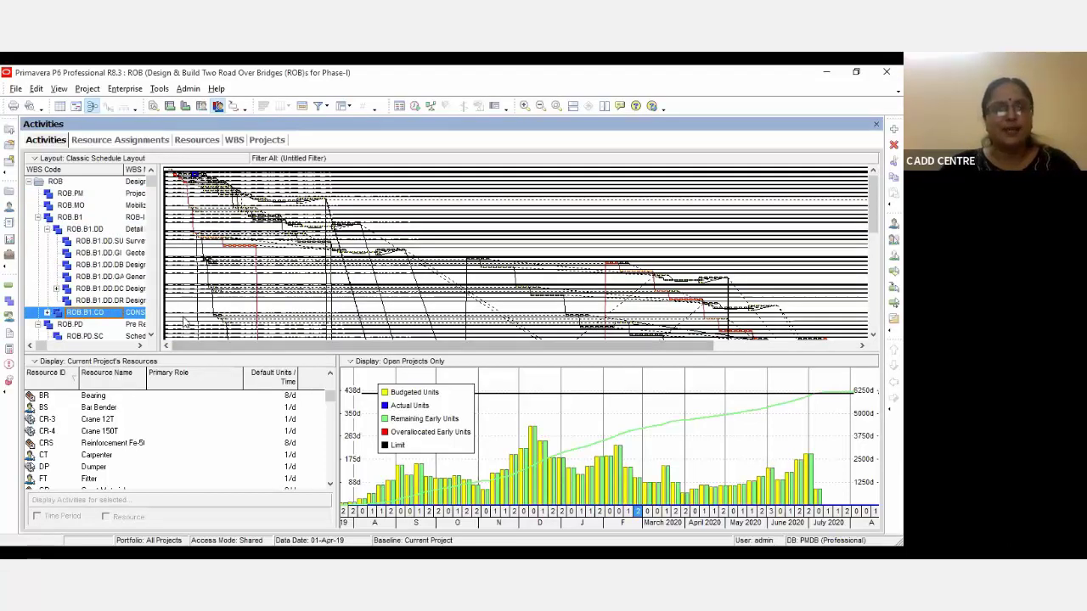
# Open the b1 Construction of building project from the Engineering & Construction group and dismiss the resource price notice
pyautogui.click(10, 192)
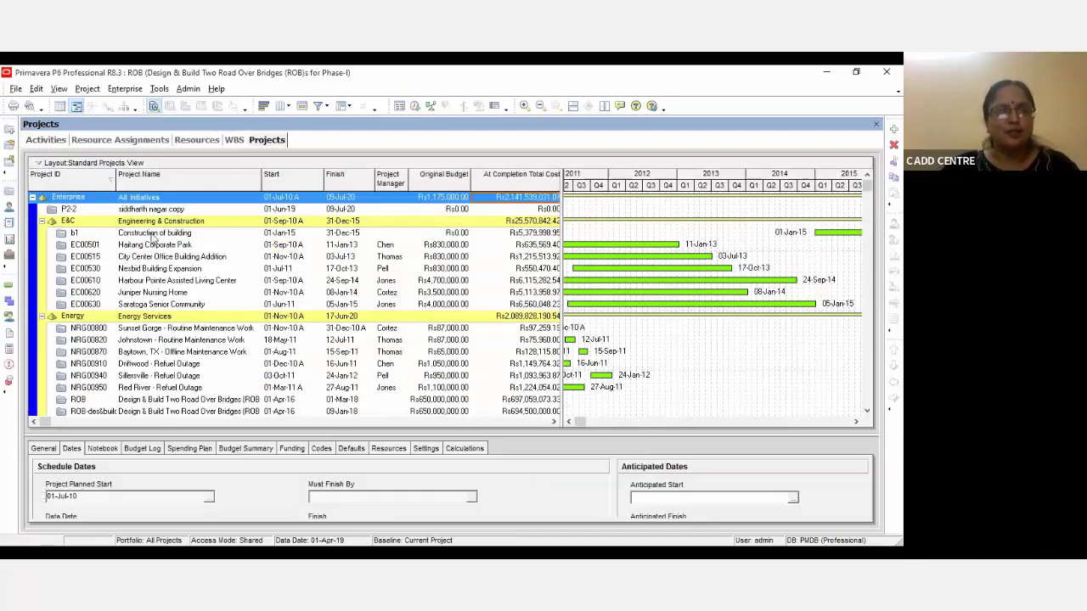
pyautogui.click(153, 234)
pyautogui.rightClick(153, 240)
pyautogui.click(200, 241)
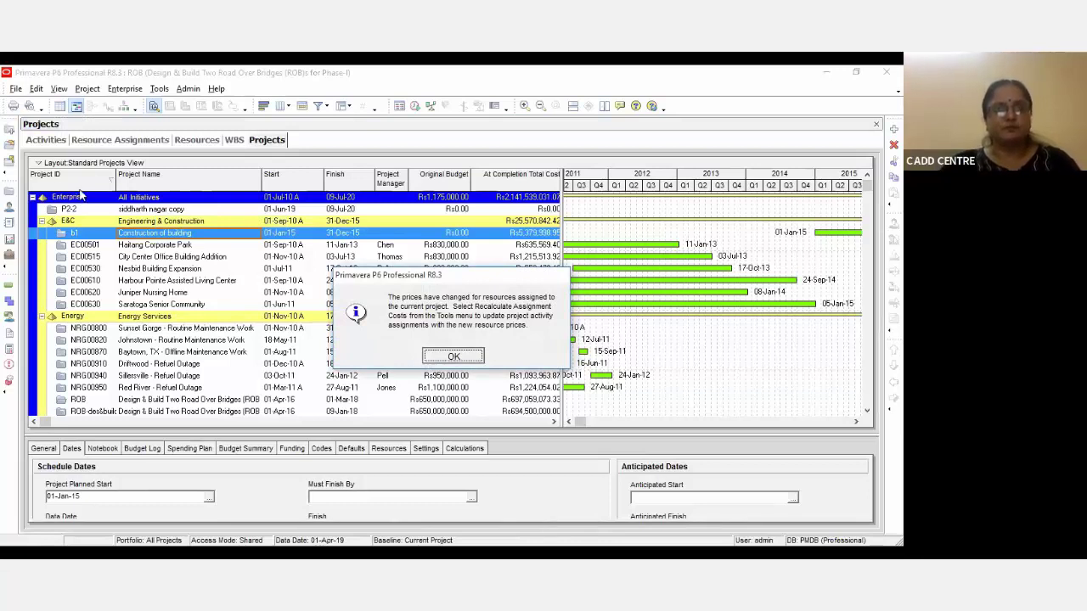
pyautogui.press('Return')
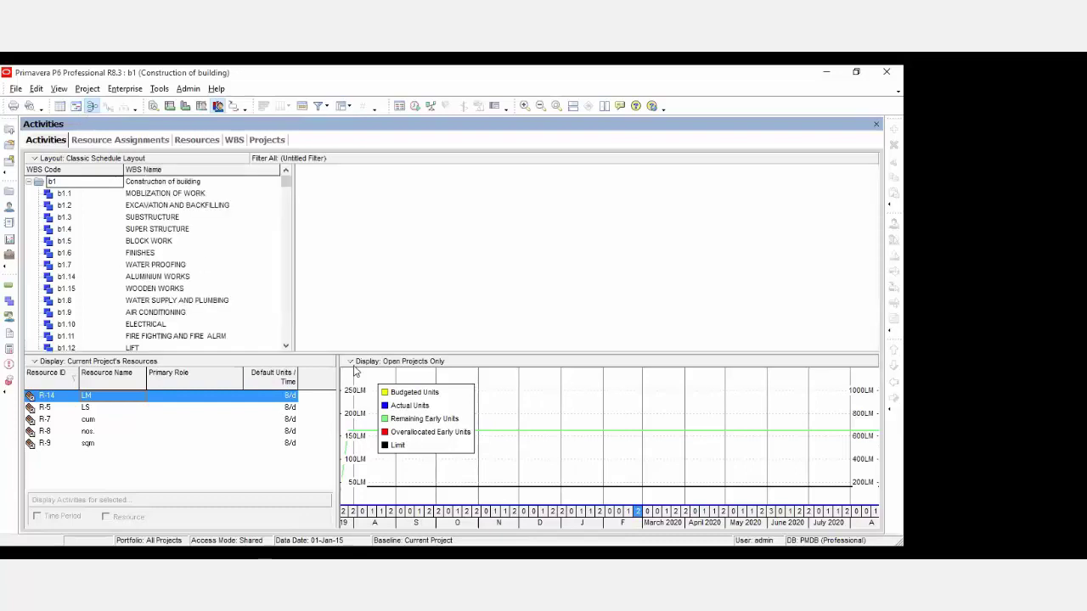
# Apply the All Activities filter, then show the whole b1 project network in an enlarged activity area
pyautogui.click(125, 194)
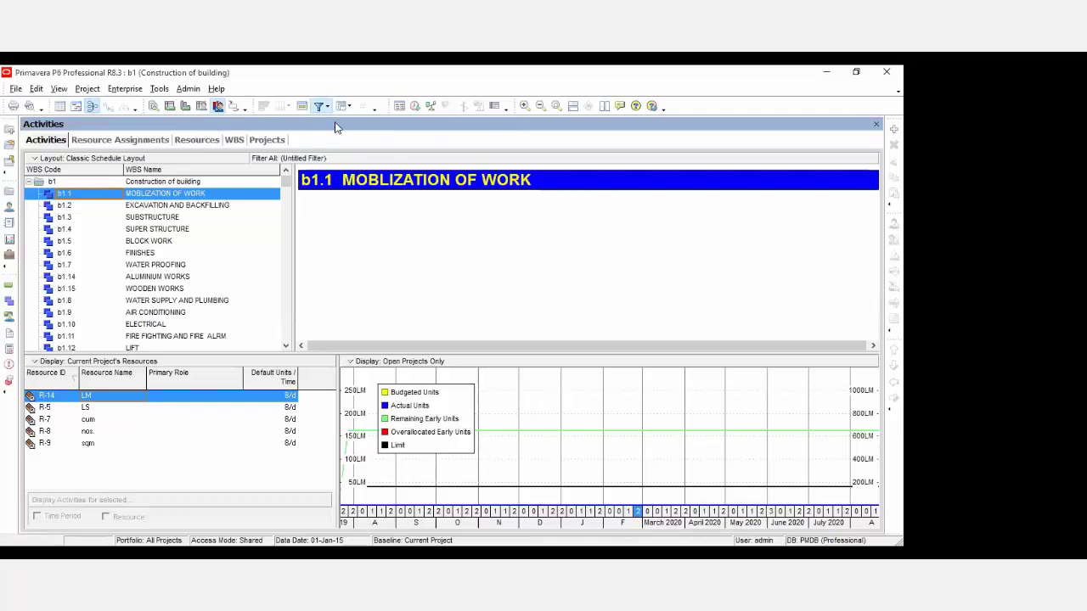
pyautogui.click(575, 190)
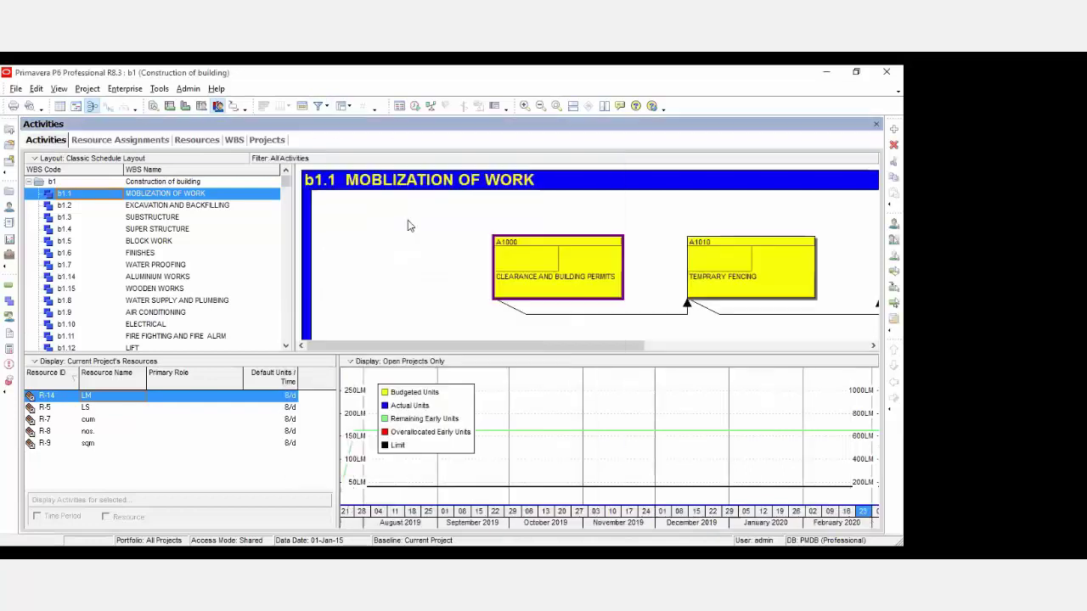
pyautogui.click(143, 182)
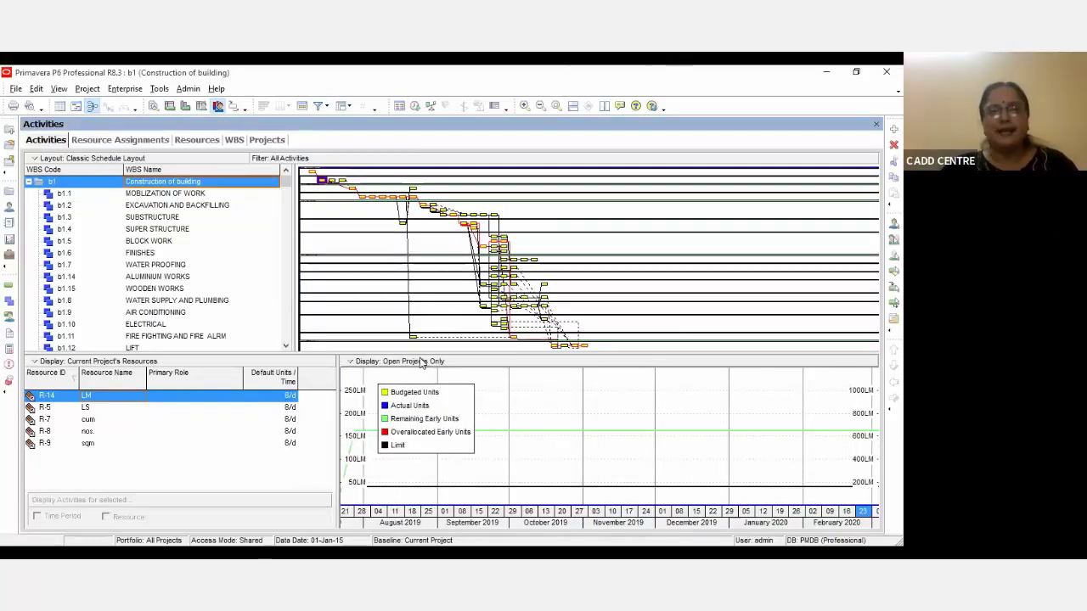
pyautogui.moveTo(421, 355); pyautogui.dragTo(421, 439)
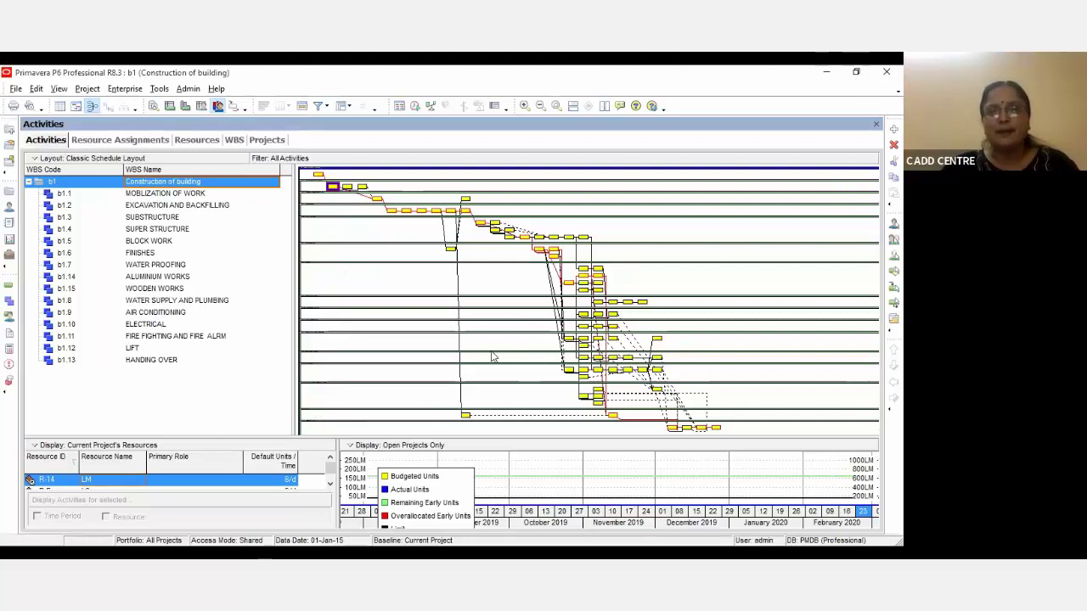
# Examine the networks for Excavation and Backfilling, Moblization of Work, Block Work and Super Structure, then the whole building project
pyautogui.click(157, 205)
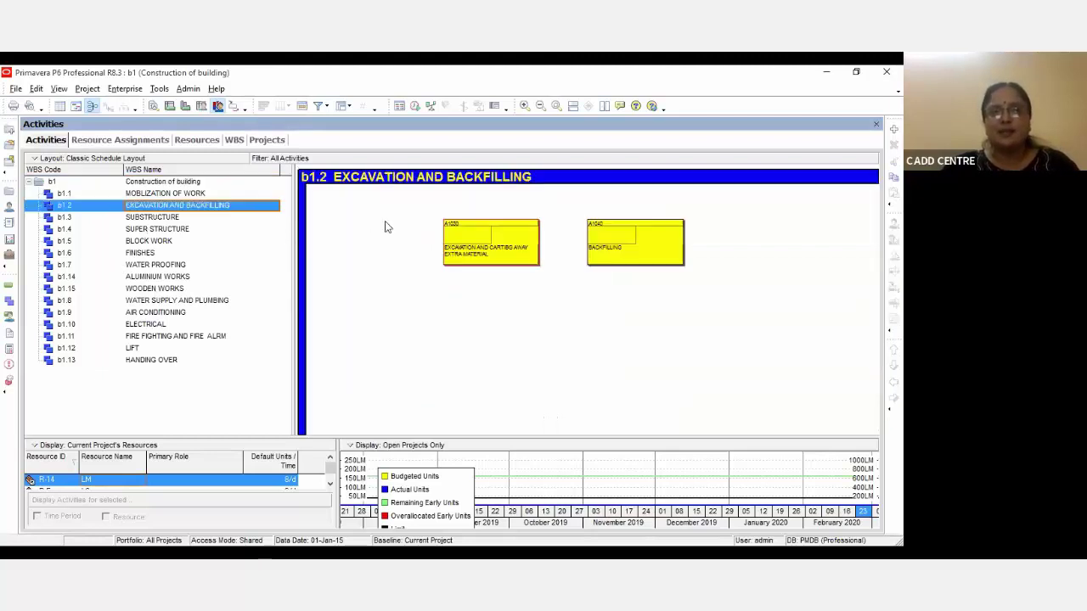
pyautogui.click(167, 194)
pyautogui.click(151, 241)
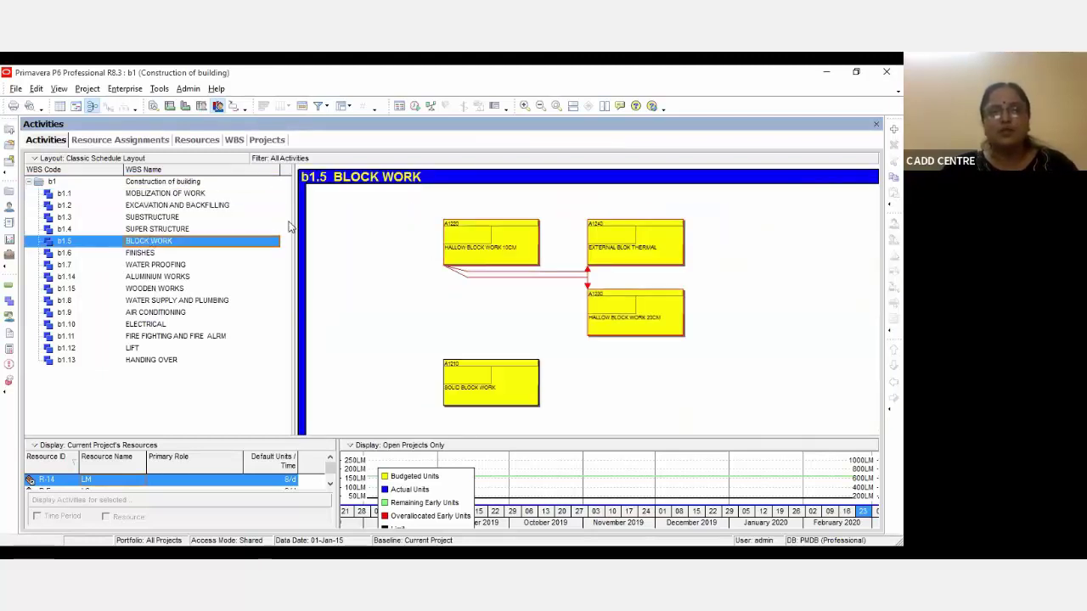
pyautogui.click(187, 229)
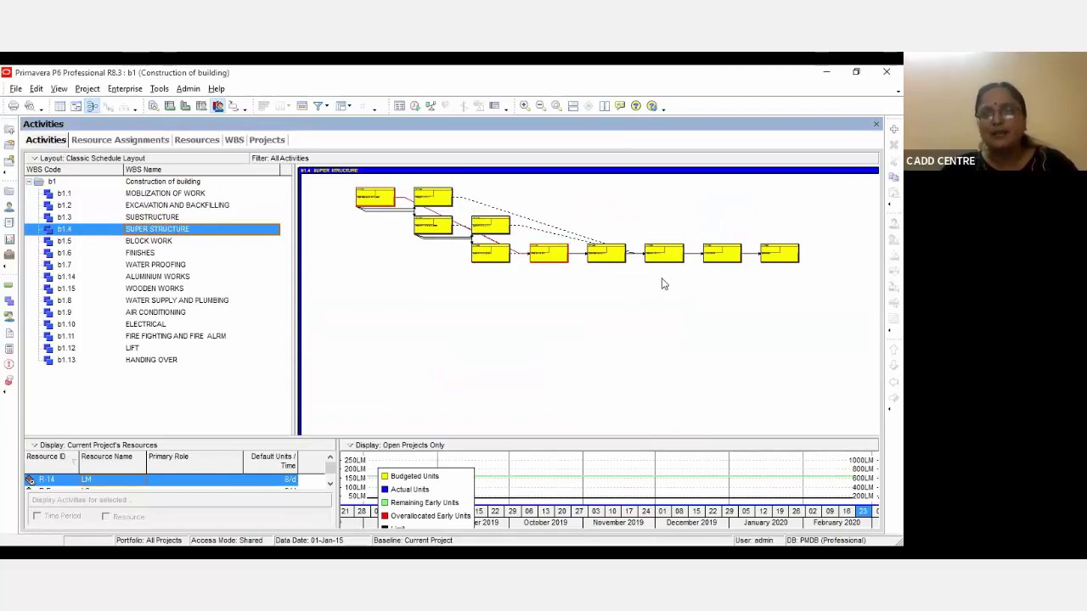
pyautogui.click(163, 183)
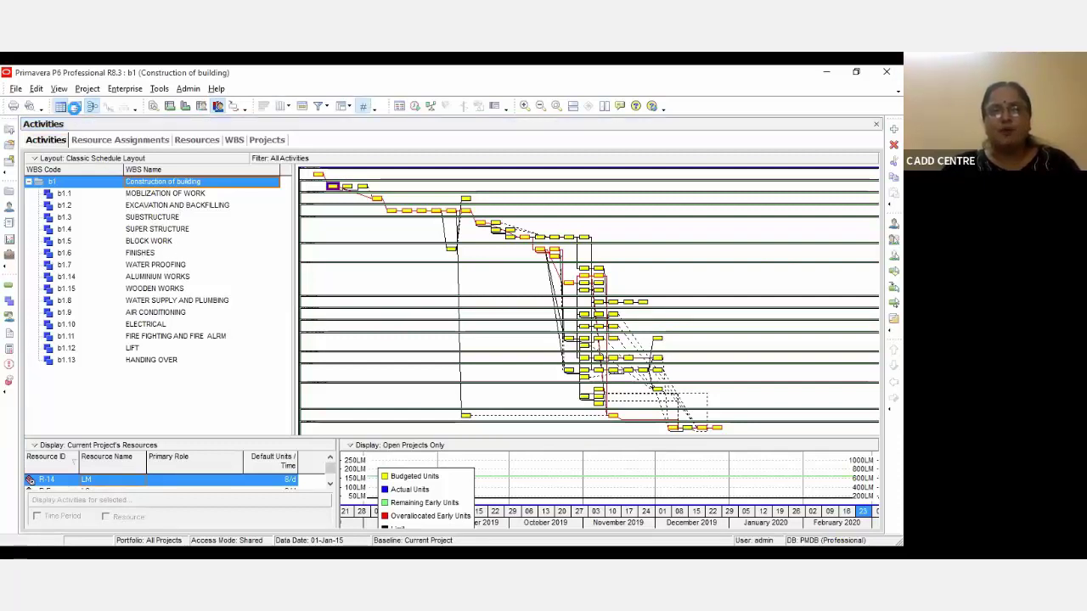
# Switch the building project to the Gantt chart and resize the panes to show activity durations, start dates and the resource profile
pyautogui.click(76, 107)
pyautogui.moveTo(228, 438); pyautogui.dragTo(234, 389)
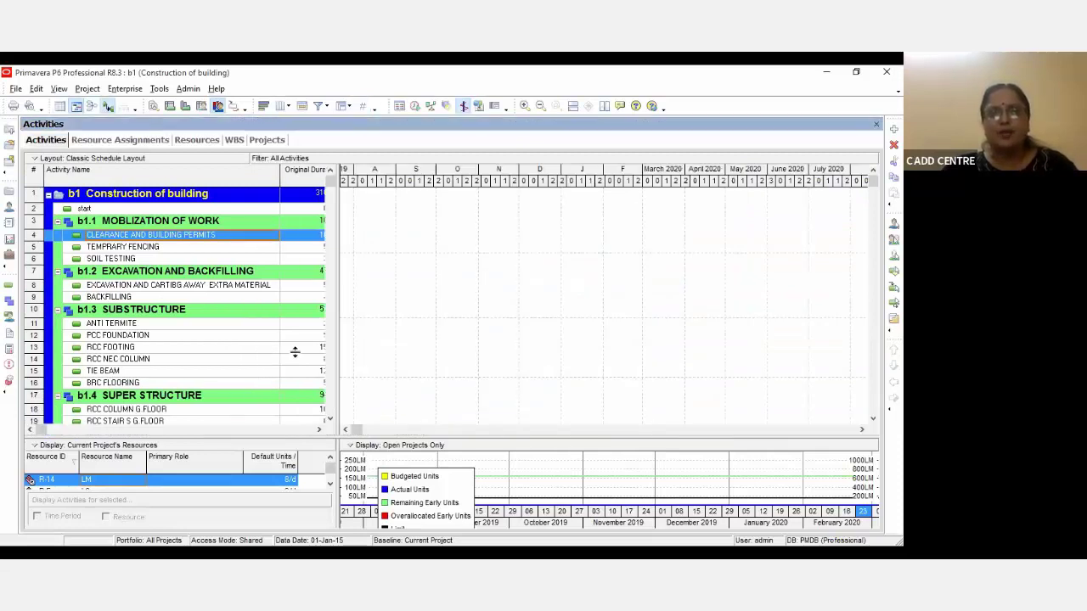
pyautogui.moveTo(336, 338); pyautogui.dragTo(391, 338)
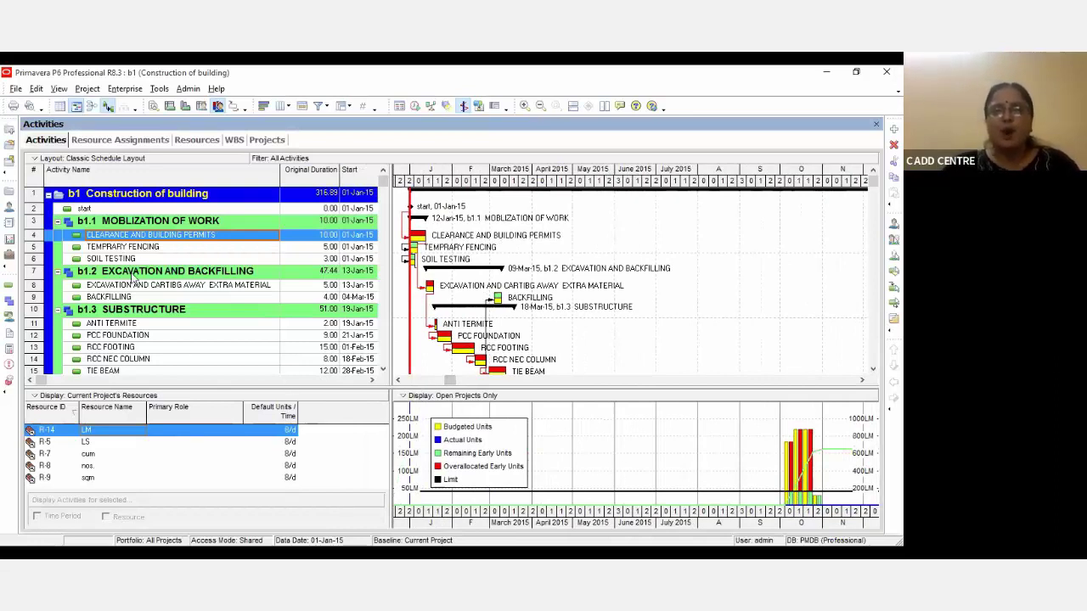
pyautogui.click(211, 325)
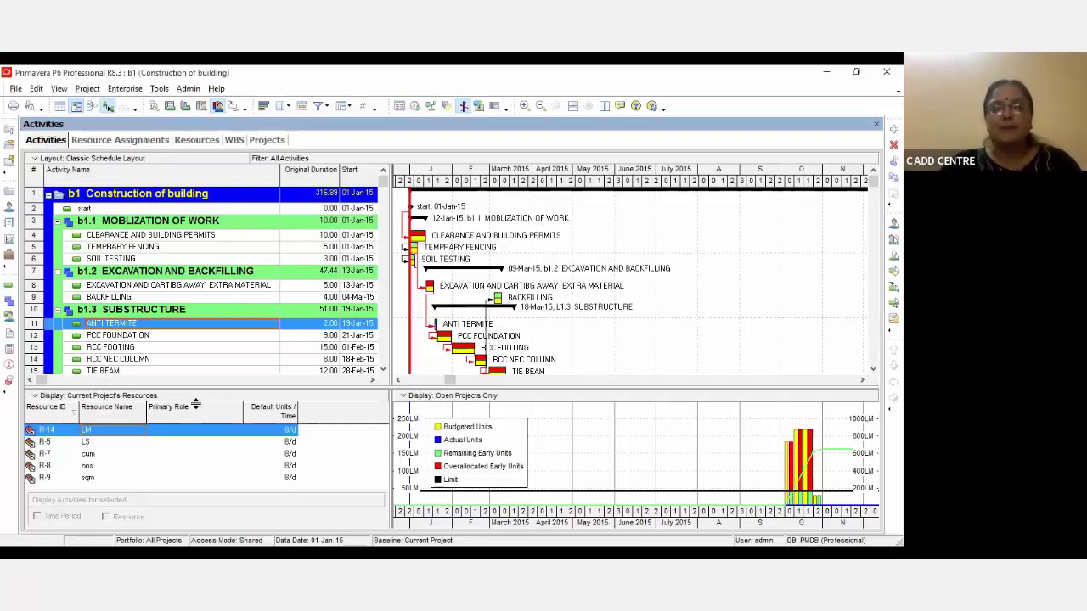
pyautogui.moveTo(196, 406); pyautogui.dragTo(196, 423)
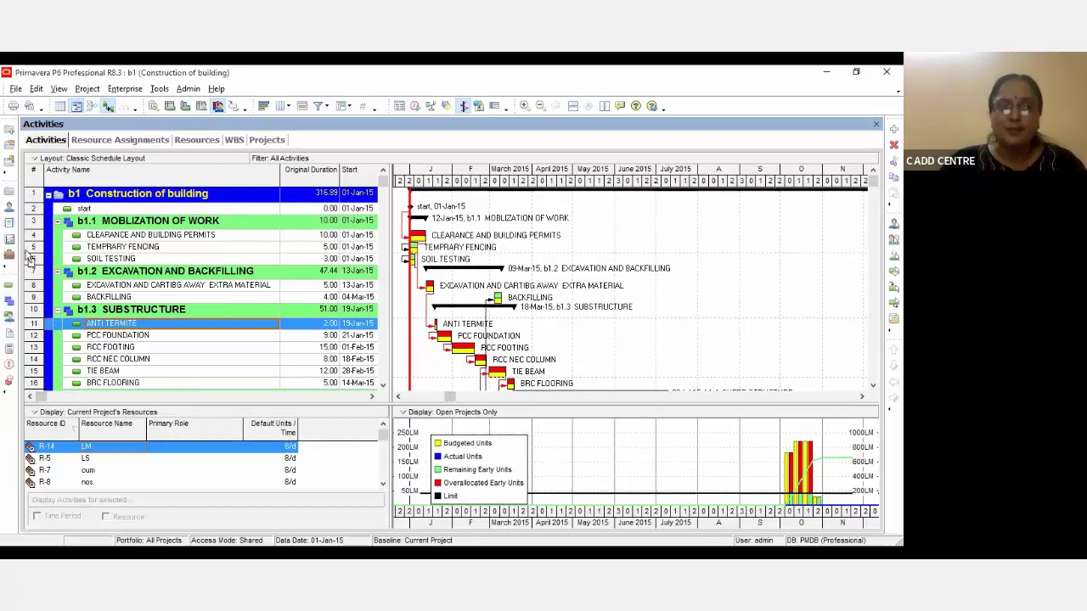
# Open the standard reports list and examine the Administration, Resources, Project/WBS Details, Cost & Schedule and Risk report groups
pyautogui.click(8, 223)
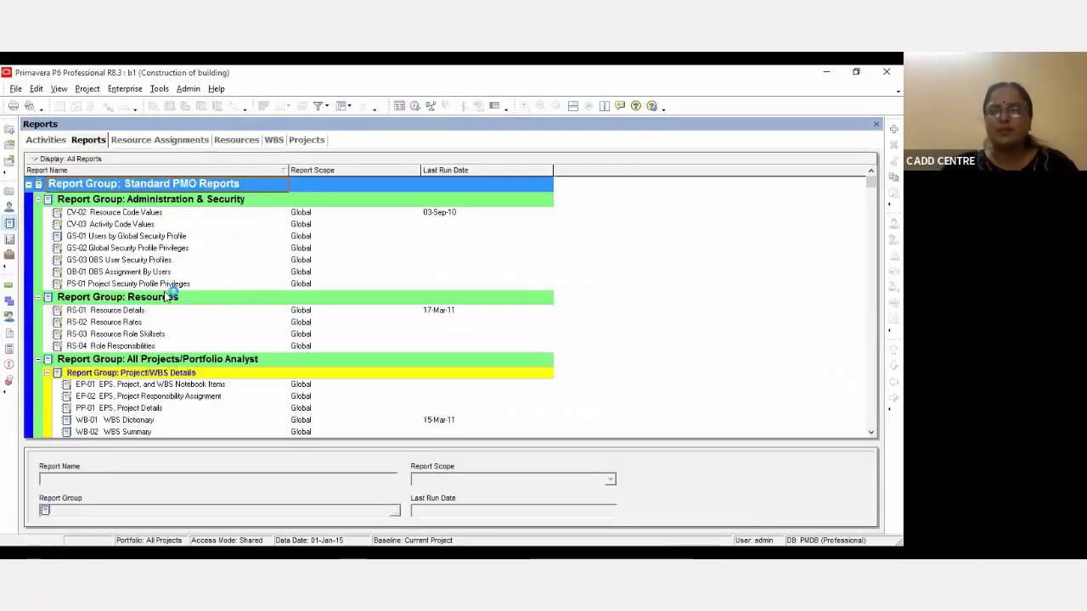
pyautogui.scroll(-5, 102, 340)
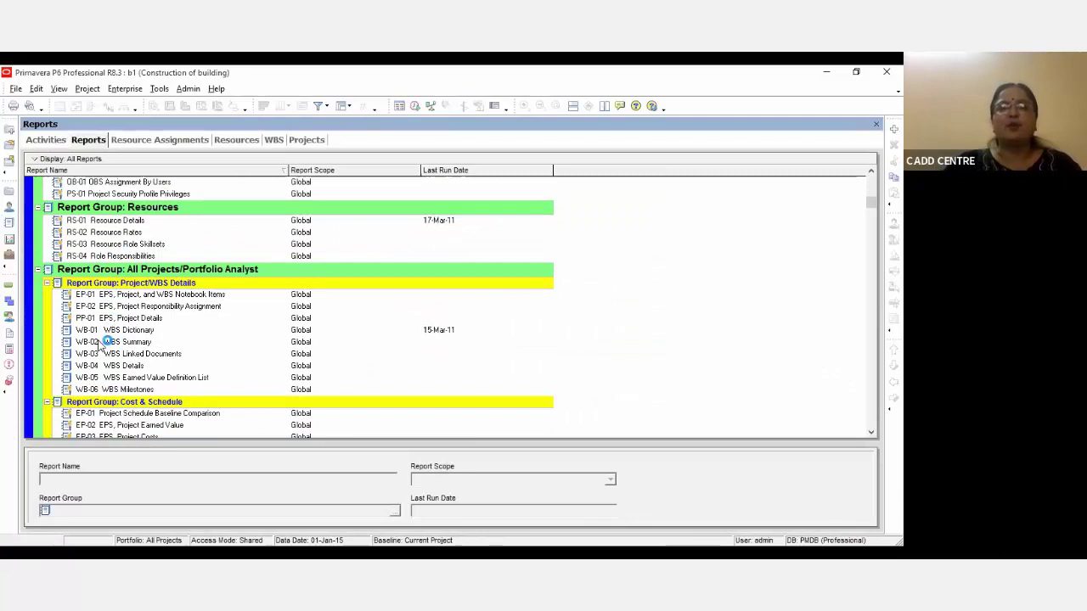
pyautogui.scroll(-3, 85, 331)
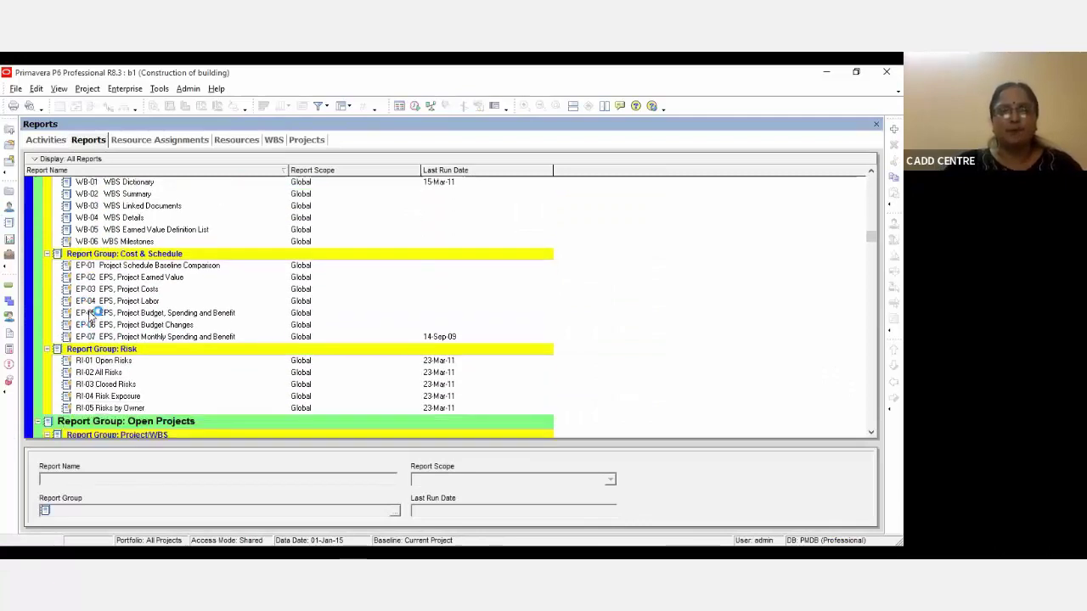
pyautogui.scroll(-2, 106, 326)
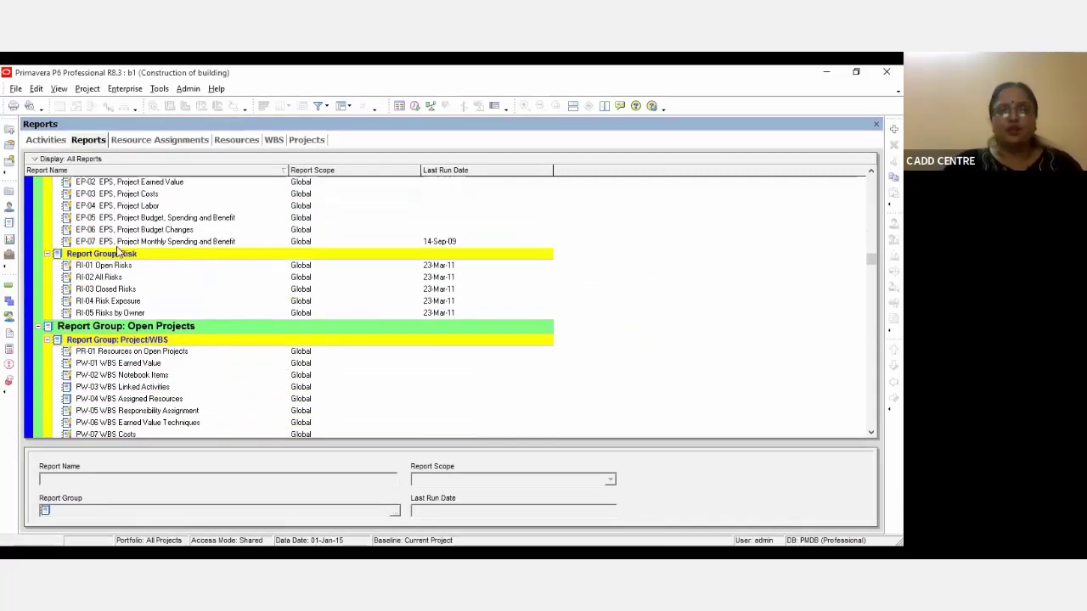
pyautogui.scroll(2, 136, 255)
pyautogui.scroll(-2, 126, 279)
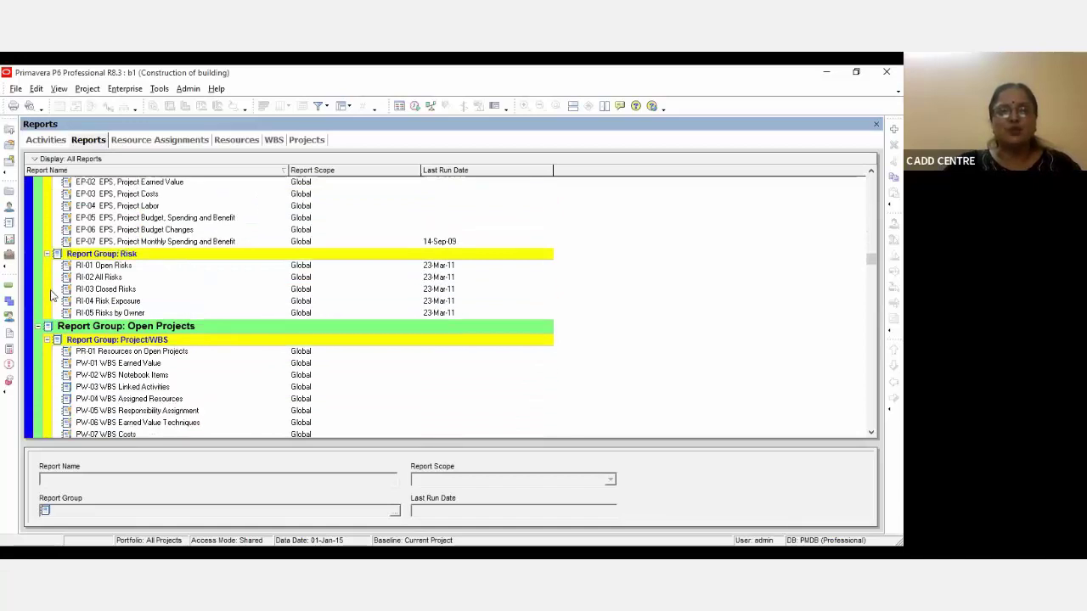
pyautogui.scroll(-3, 111, 306)
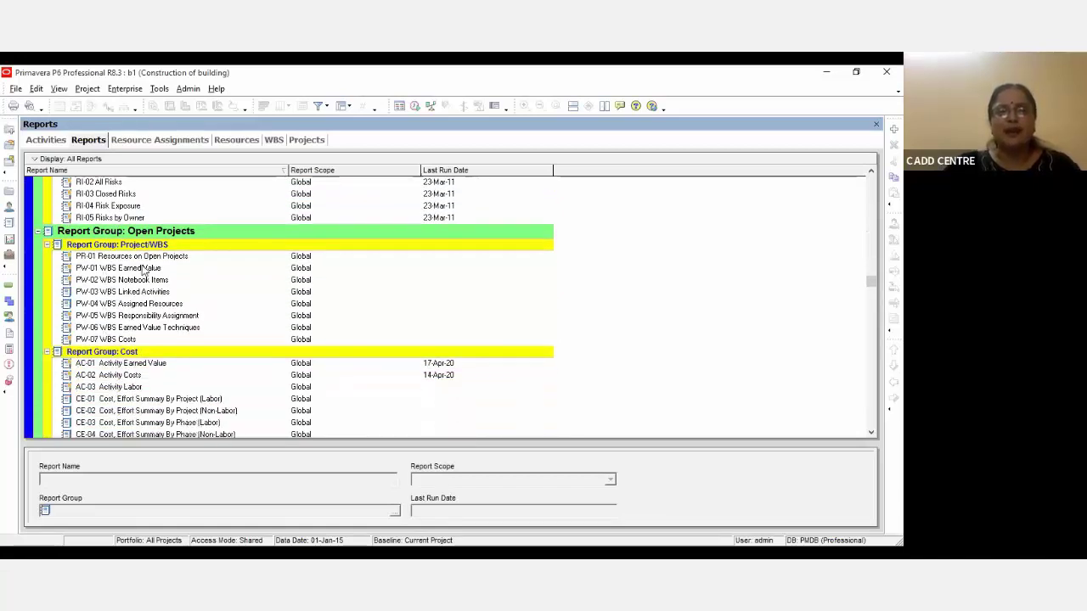
# Examine the Open Projects reports, covering the Project/WBS, Cost, Schedule and Resource Usage groups, and return to the beginning of the list
pyautogui.click(157, 282)
pyautogui.scroll(-7, 136, 315)
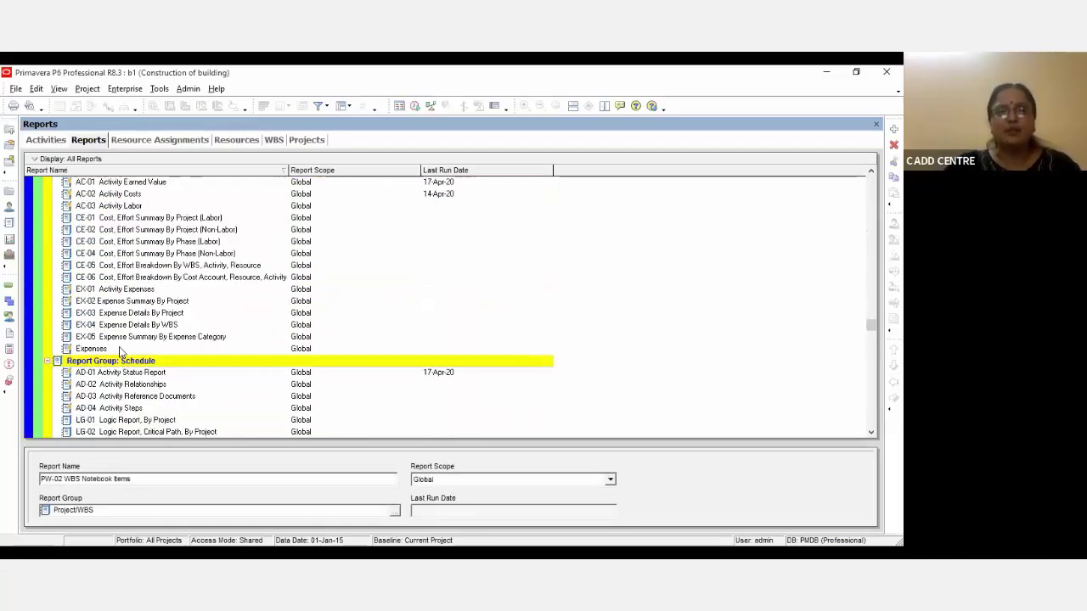
pyautogui.click(122, 328)
pyautogui.scroll(-7, 126, 340)
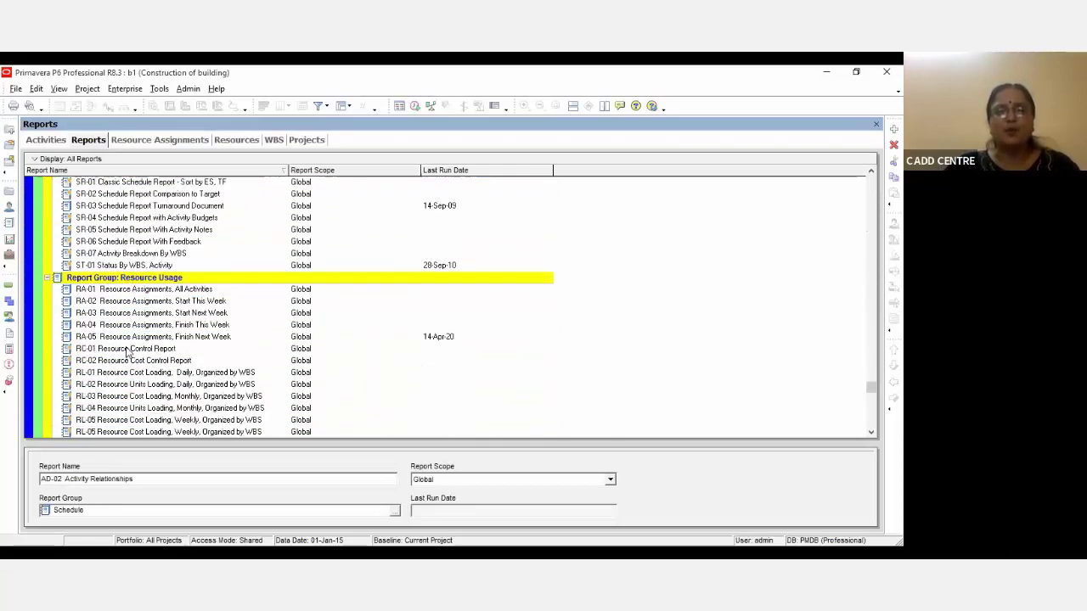
pyautogui.scroll(-2, 126, 353)
pyautogui.scroll(8, 125, 349)
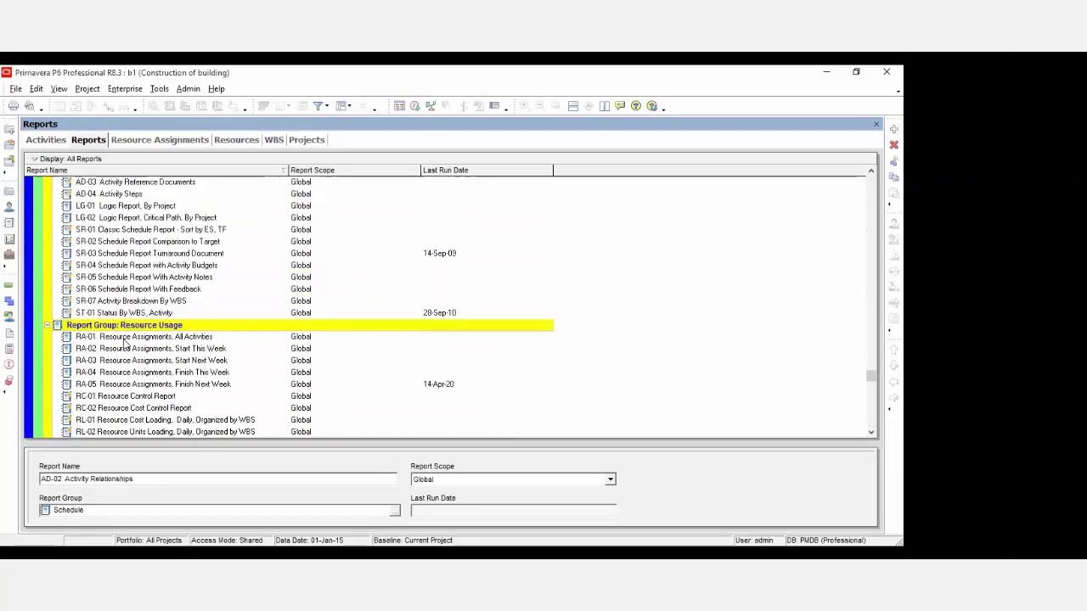
pyautogui.scroll(18, 124, 342)
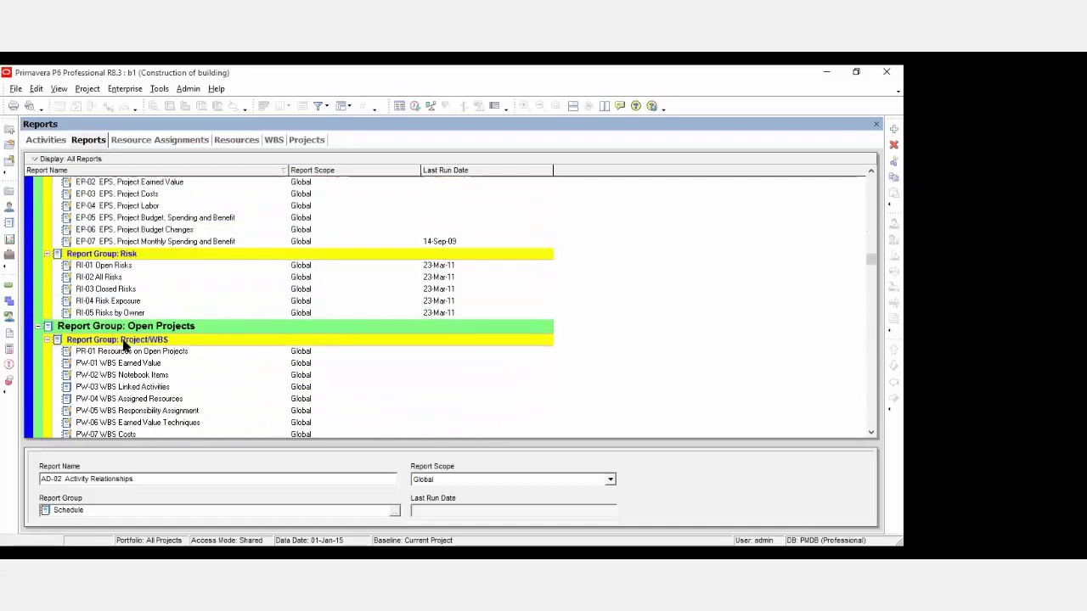
pyautogui.scroll(6, 123, 342)
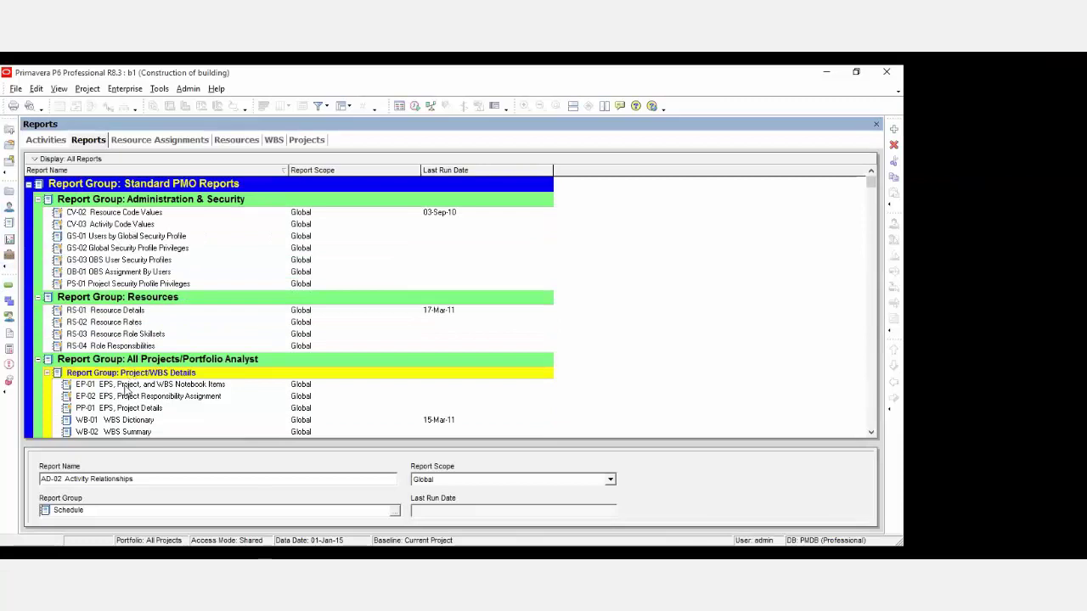
# Review the building project's activities, project issues, risks, and work products and documents in turn
pyautogui.click(8, 285)
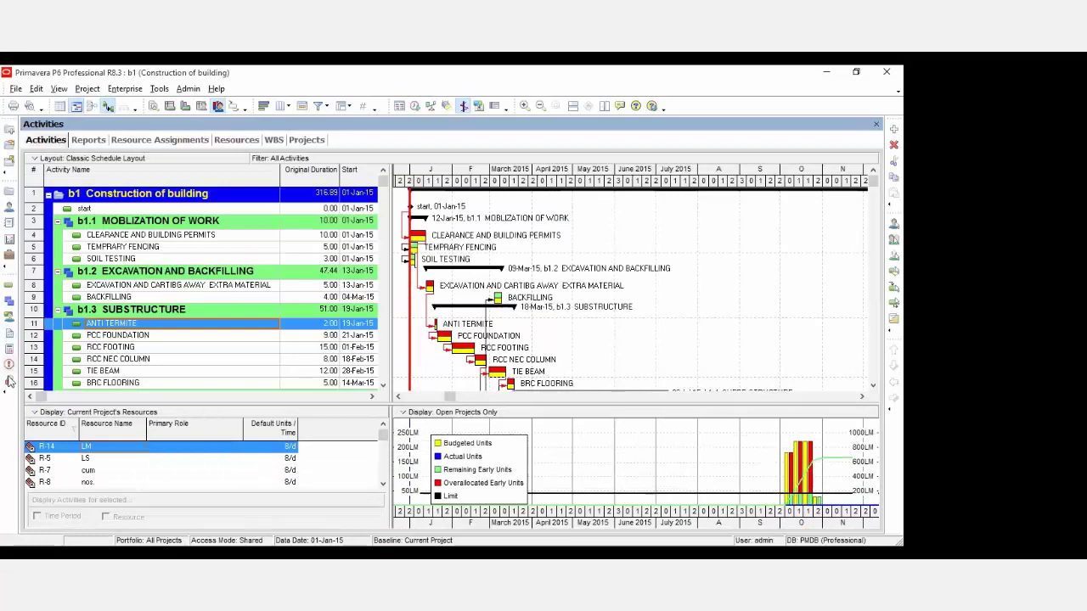
pyautogui.click(8, 366)
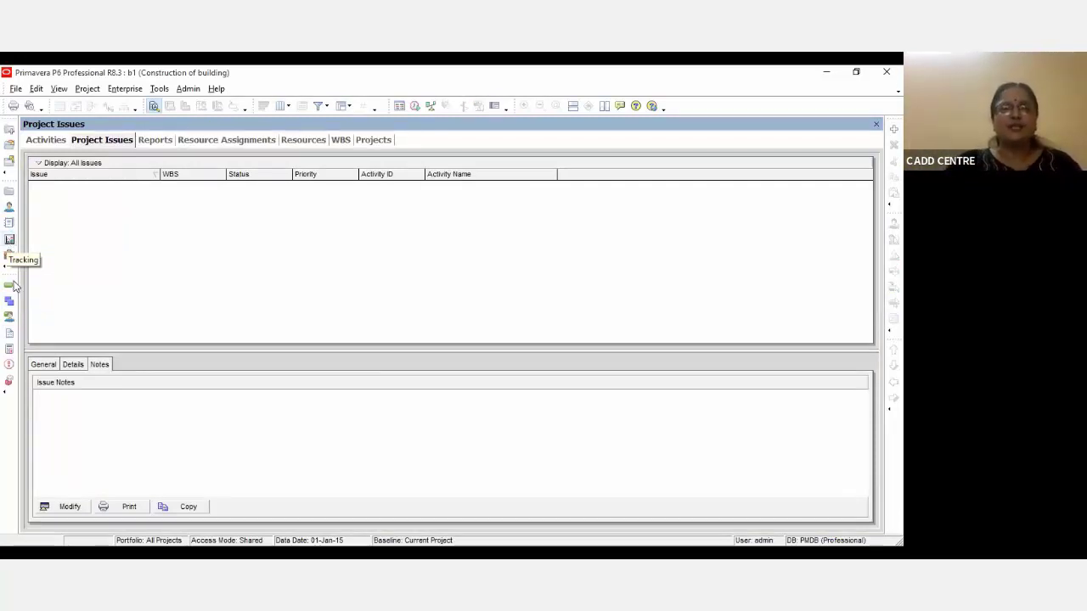
pyautogui.click(10, 379)
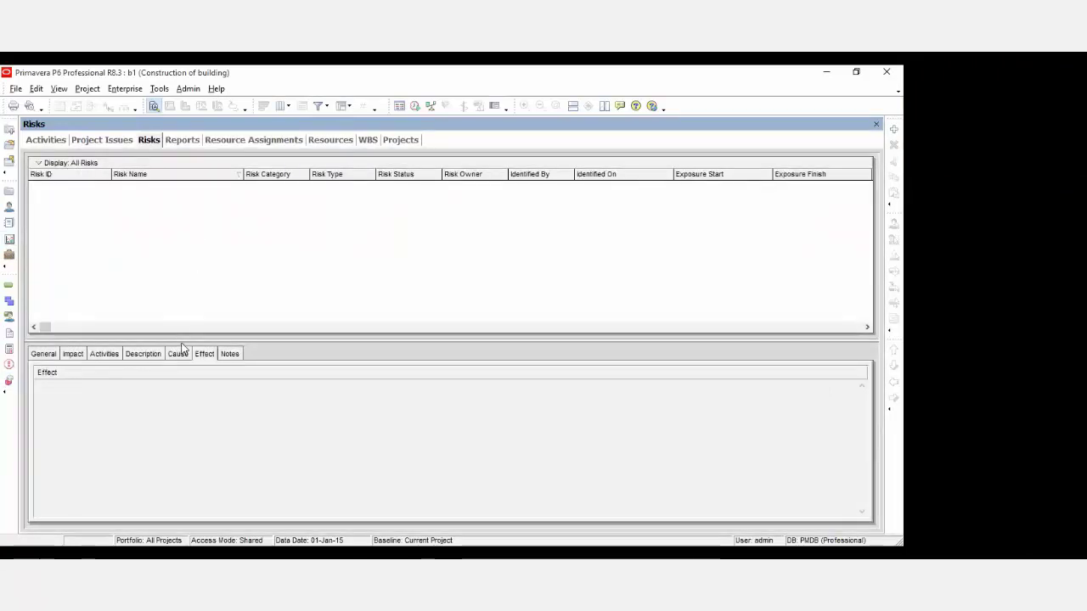
pyautogui.moveTo(179, 338); pyautogui.dragTo(191, 388)
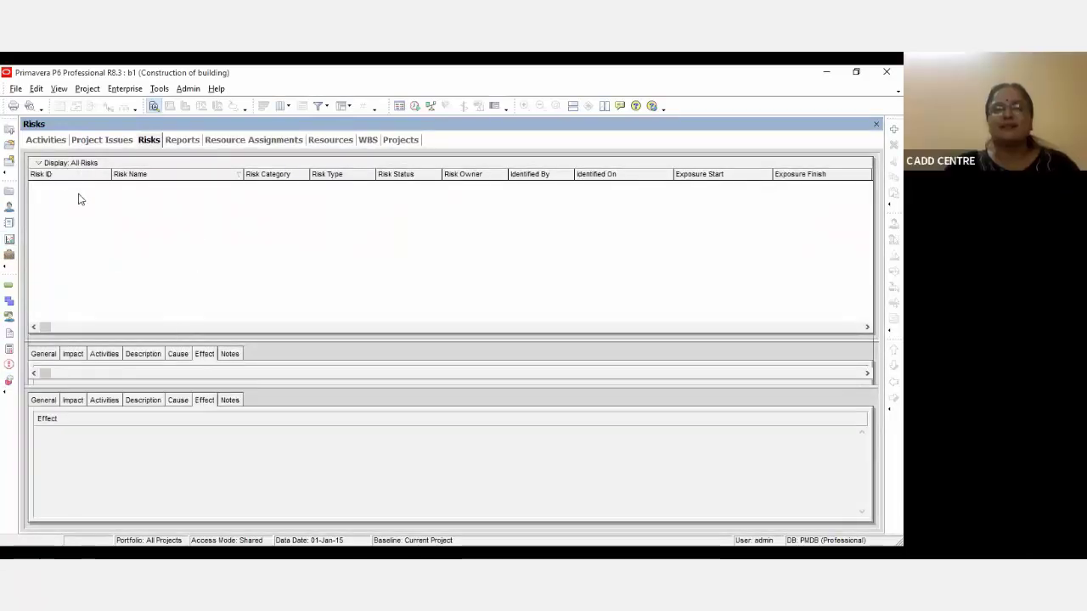
pyautogui.click(9, 333)
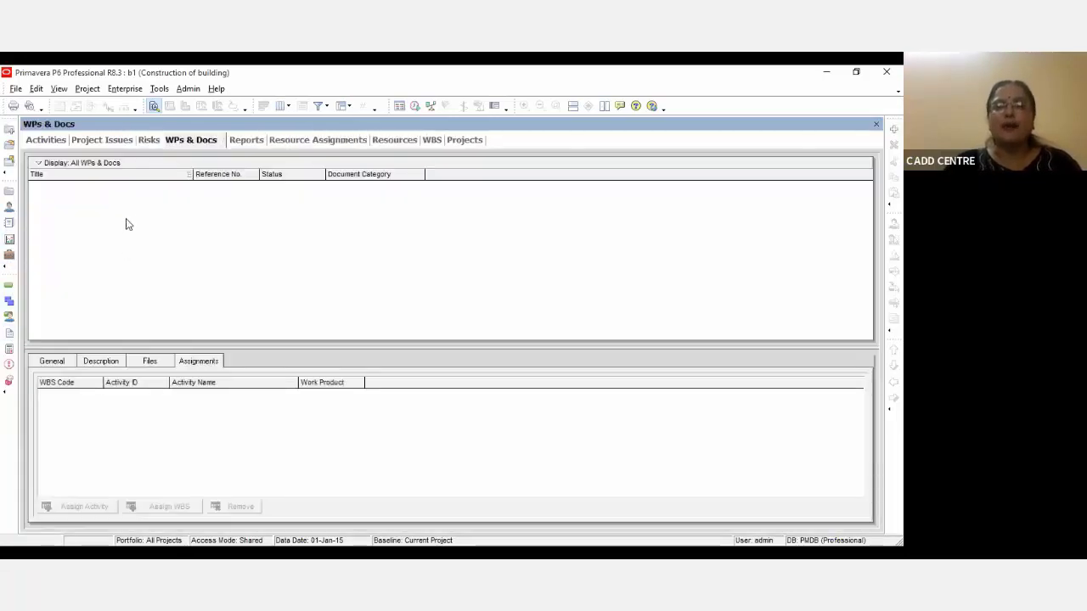
# Open project cost tracking and show the Project Costs table for b1 Construction of building, then for the whole Engineering & Construction group
pyautogui.click(9, 239)
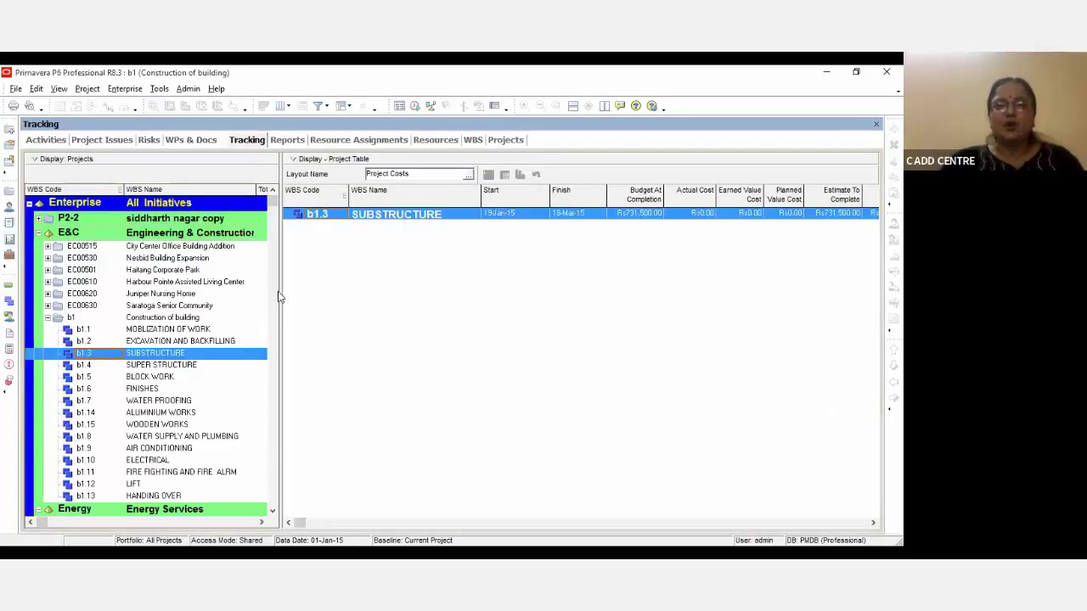
pyautogui.click(188, 236)
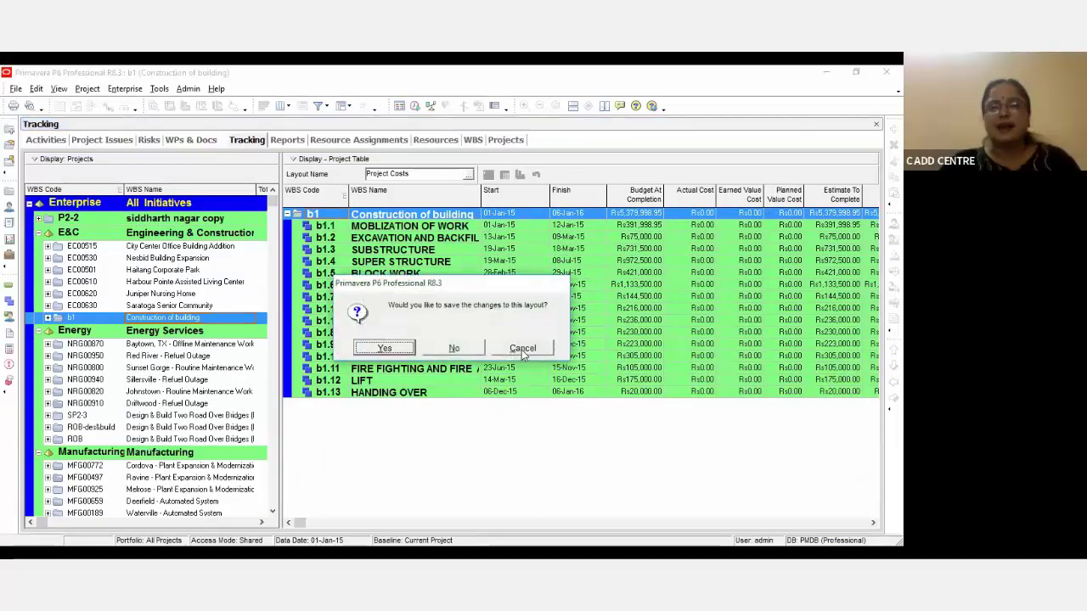
pyautogui.click(522, 350)
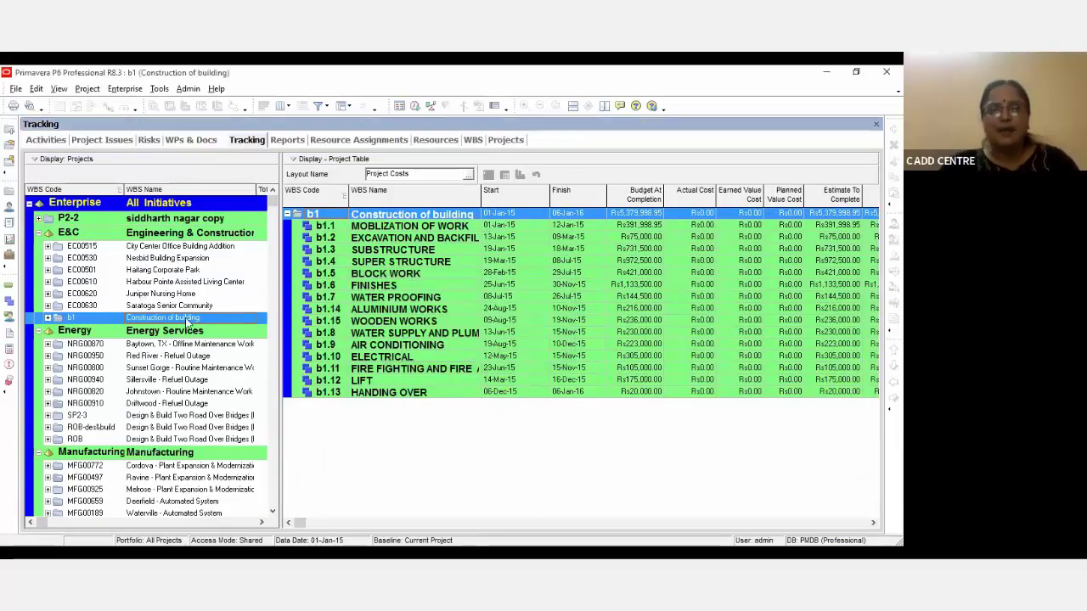
pyautogui.click(174, 232)
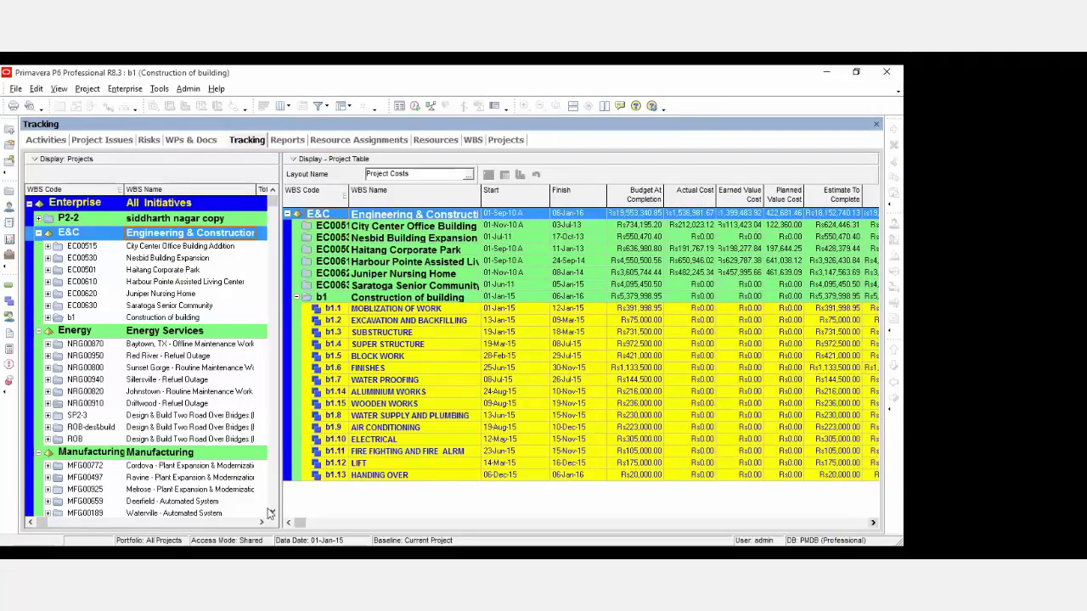
# Widen the Cost Variance column and examine the cost and schedule variances of the Engineering & Construction projects
pyautogui.hscroll(3, 771, 261)
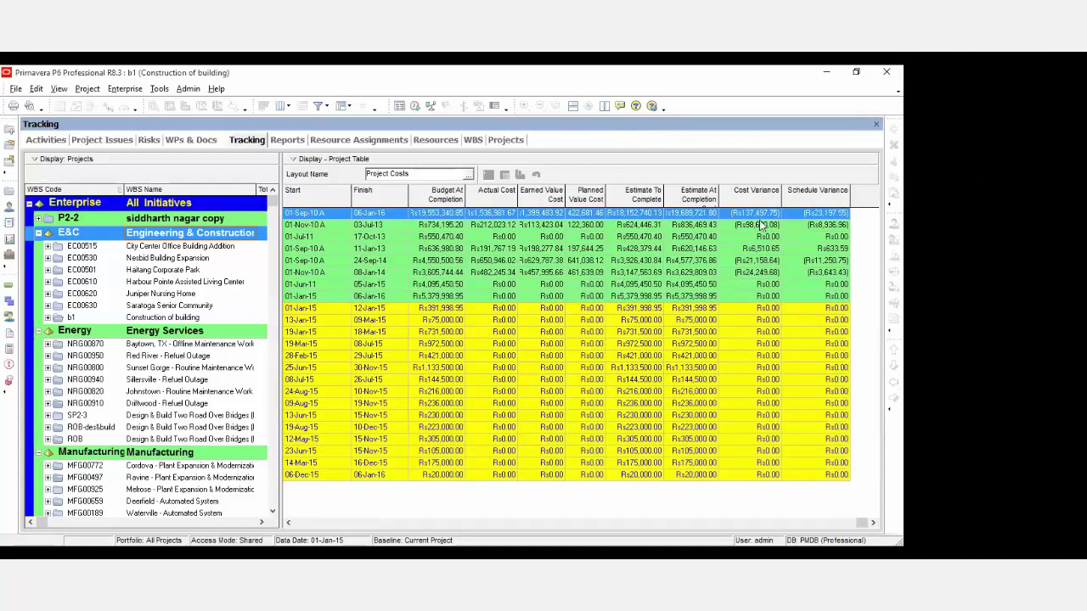
pyautogui.moveTo(783, 195); pyautogui.dragTo(813, 195)
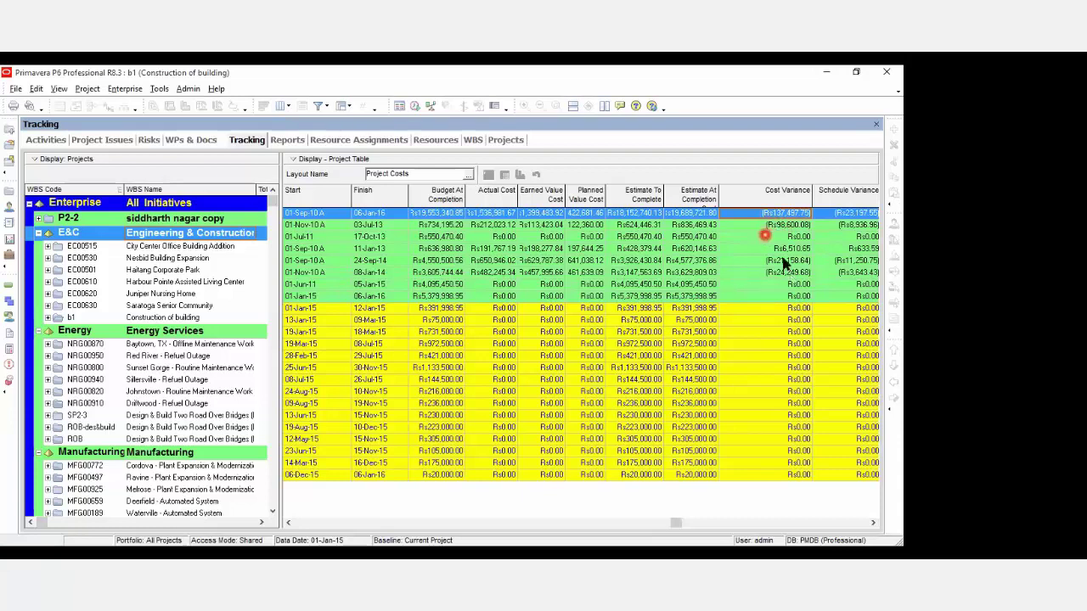
pyautogui.keyDown('ctrl'); pyautogui.click(779, 249); pyautogui.keyUp('ctrl')
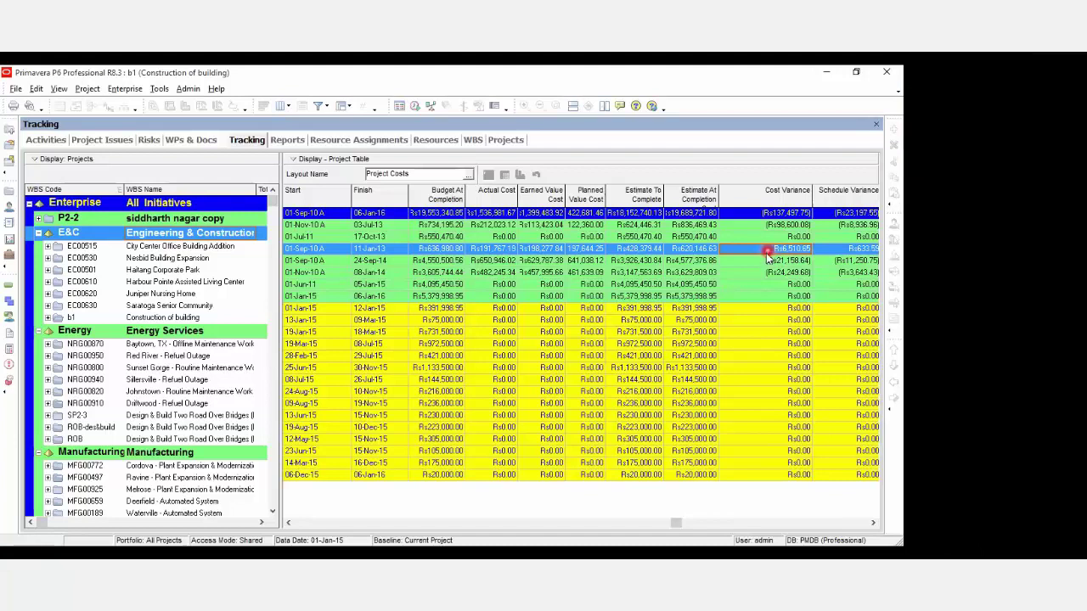
pyautogui.click(756, 320)
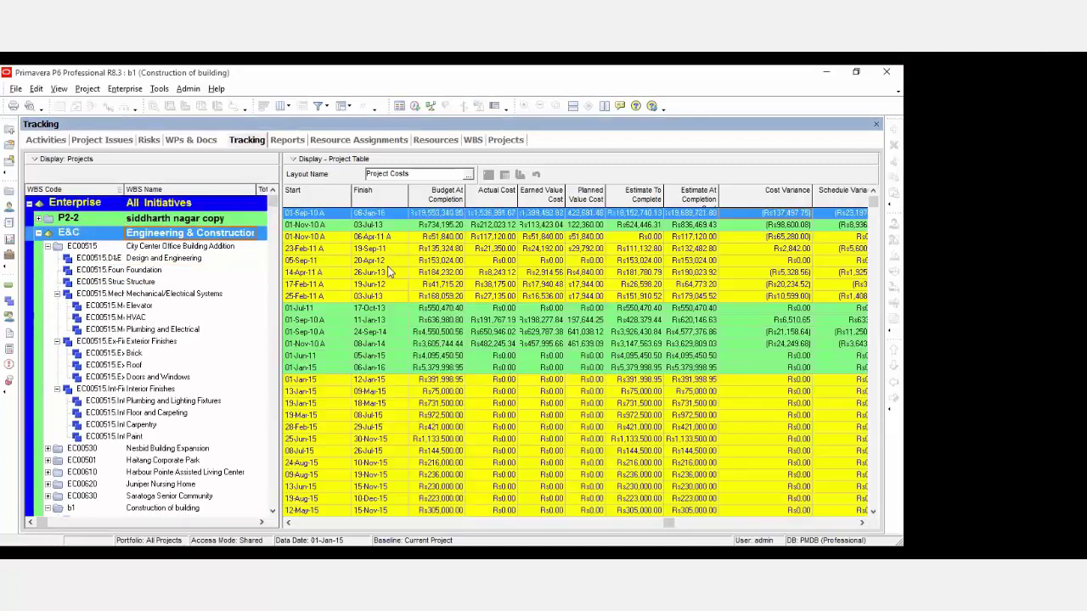
# Show the costs of City Center Office Building Addition, then of Nesbid Building Expansion, and widen the project list to reveal Total Activities
pyautogui.click(72, 246)
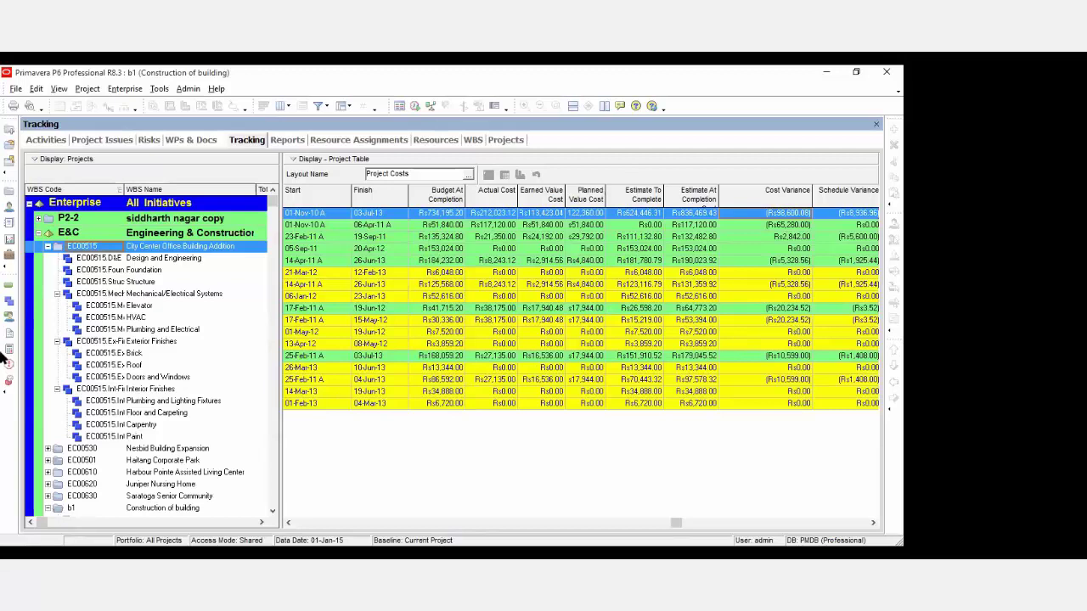
pyautogui.click(48, 247)
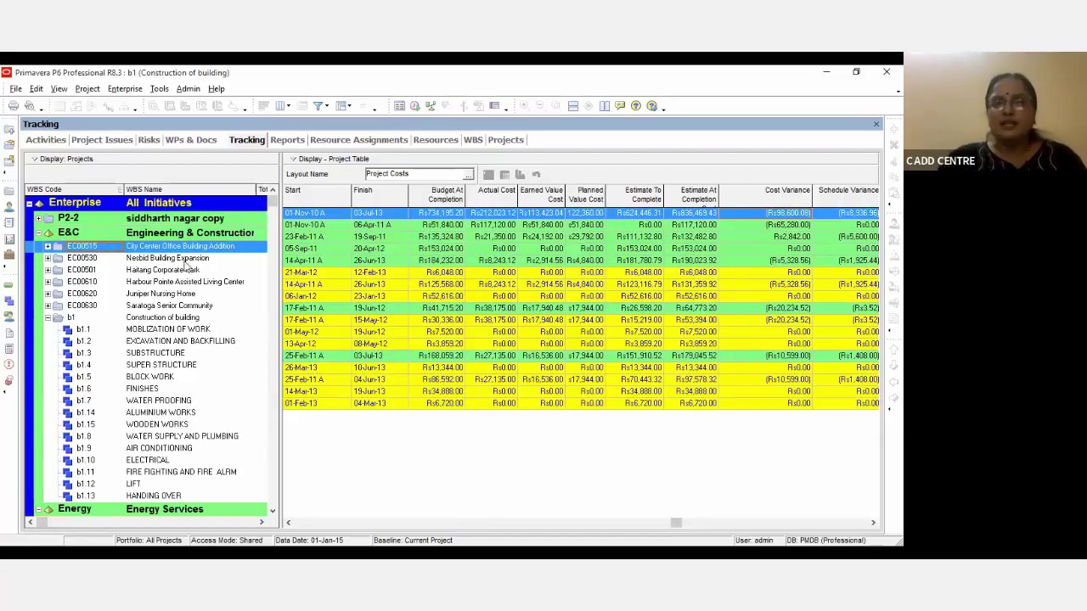
pyautogui.press('Down')
pyautogui.moveTo(283, 246); pyautogui.dragTo(438, 260)
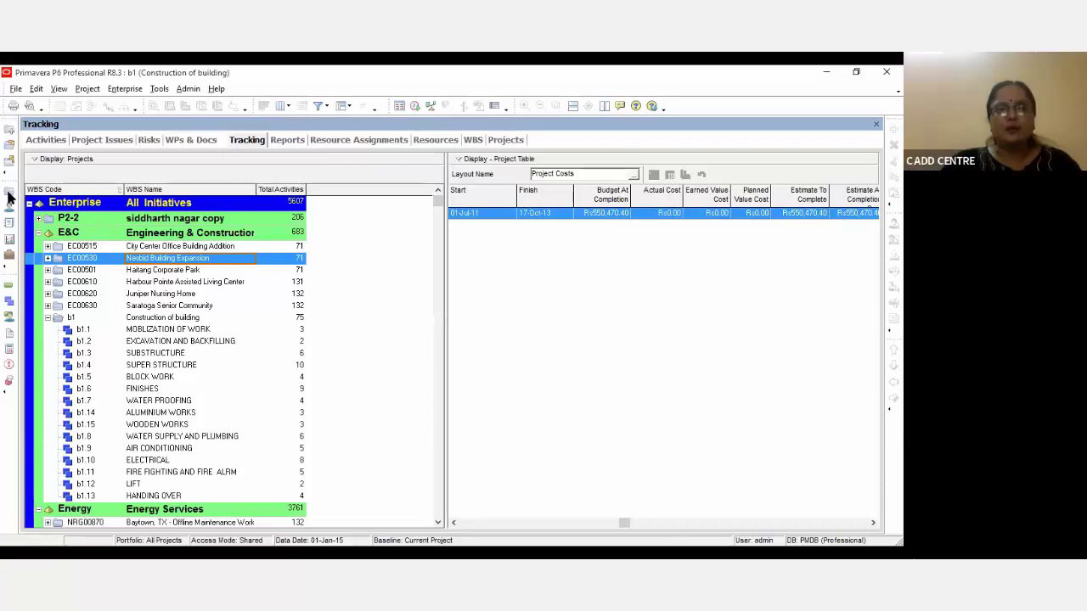
# Return to the projects list and view the budget logs of Haitang Corporate Park and Harbour Pointe Assisted Living Center
pyautogui.click(9, 191)
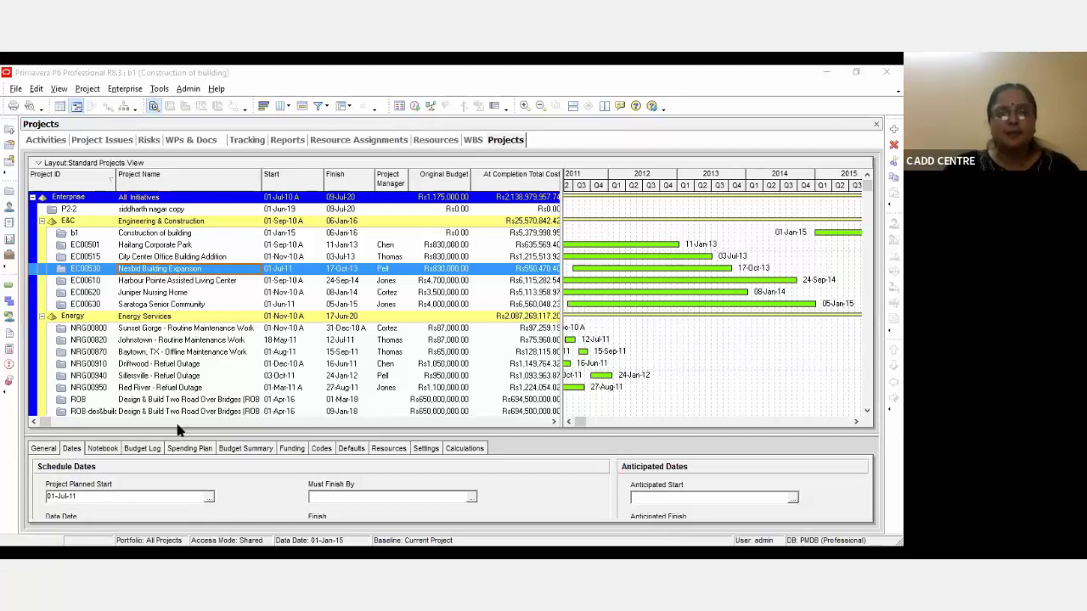
pyautogui.click(194, 353)
pyautogui.click(129, 246)
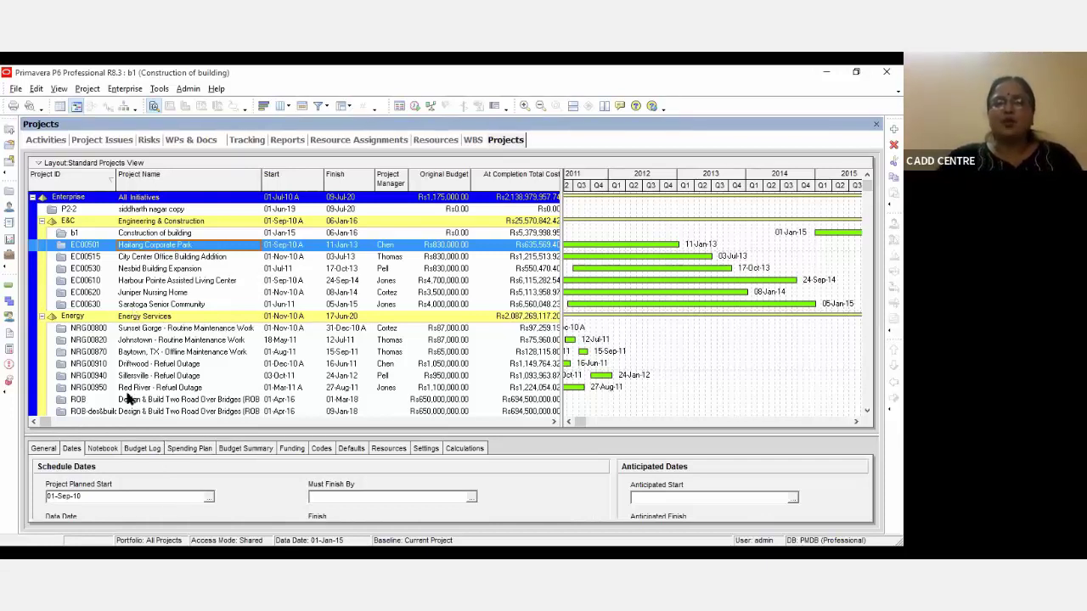
pyautogui.click(141, 449)
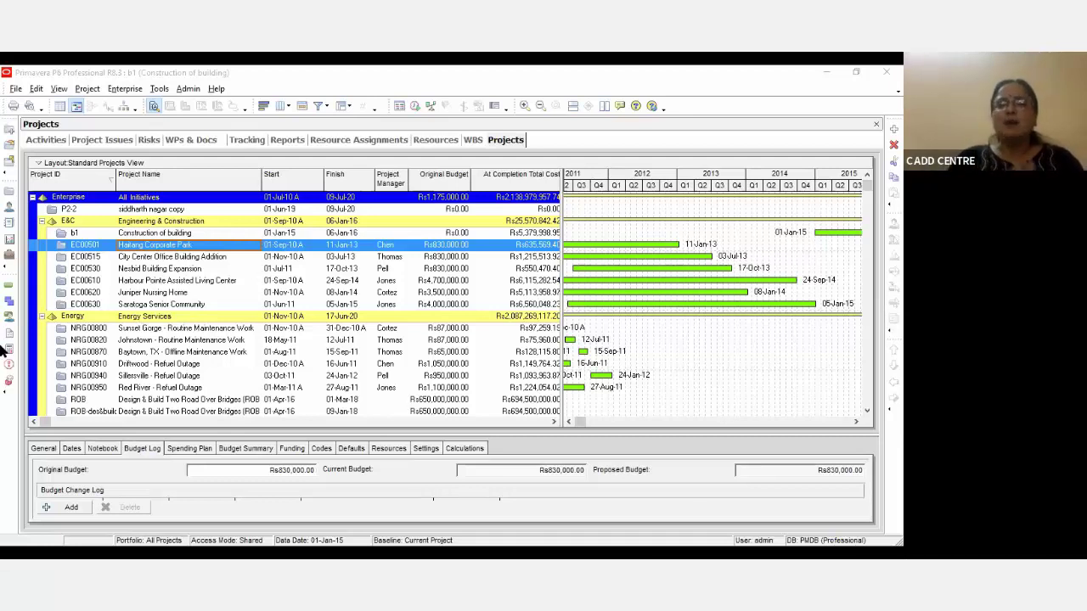
pyautogui.click(204, 281)
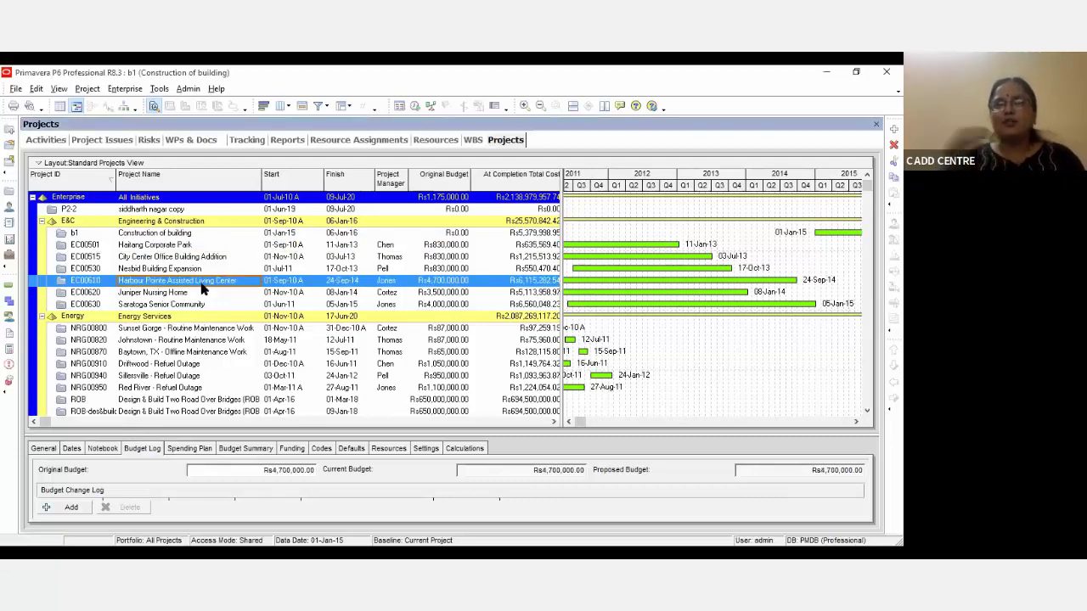